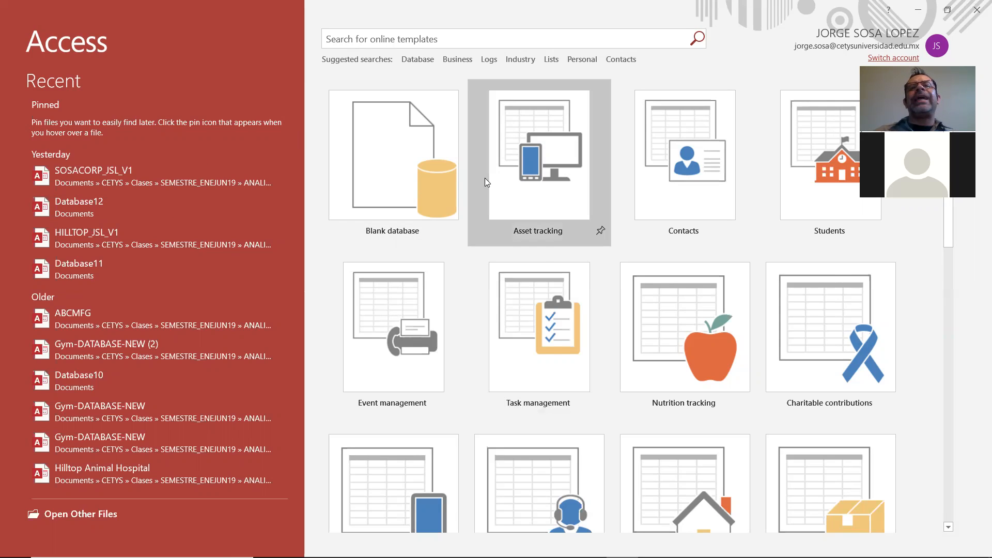
Start a new blank database and set its file name to SOSACORP_vclass
left_click(399, 192)
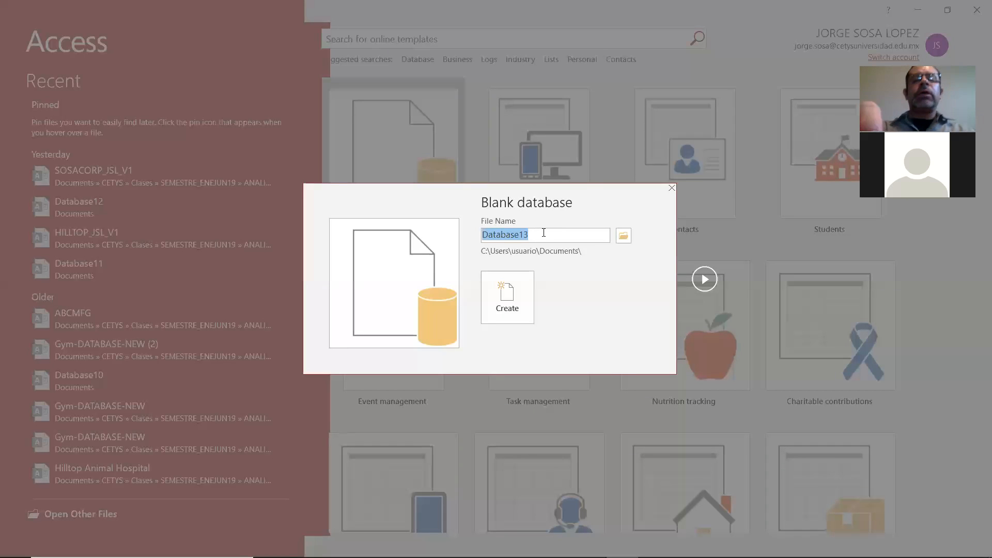
type("SOSACORP")
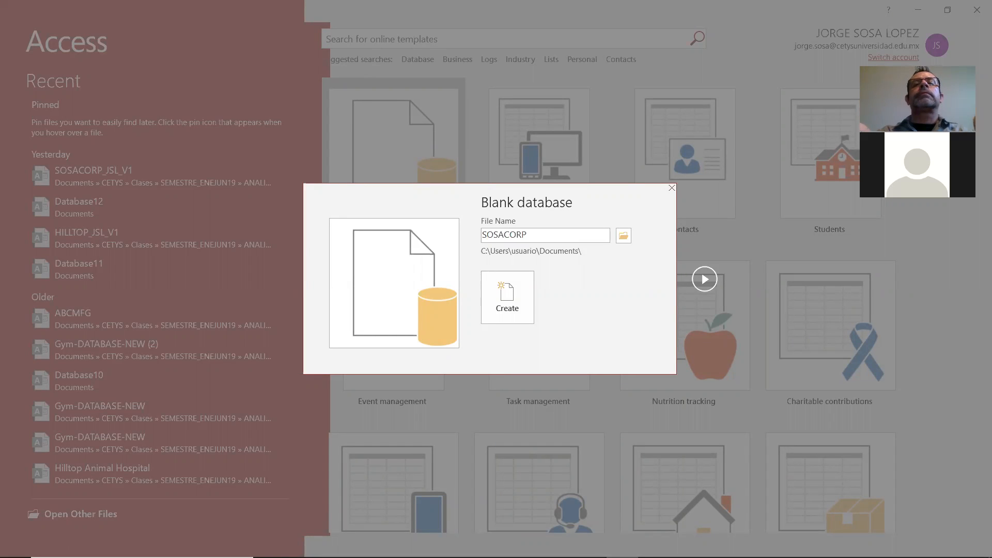
type("_vclass")
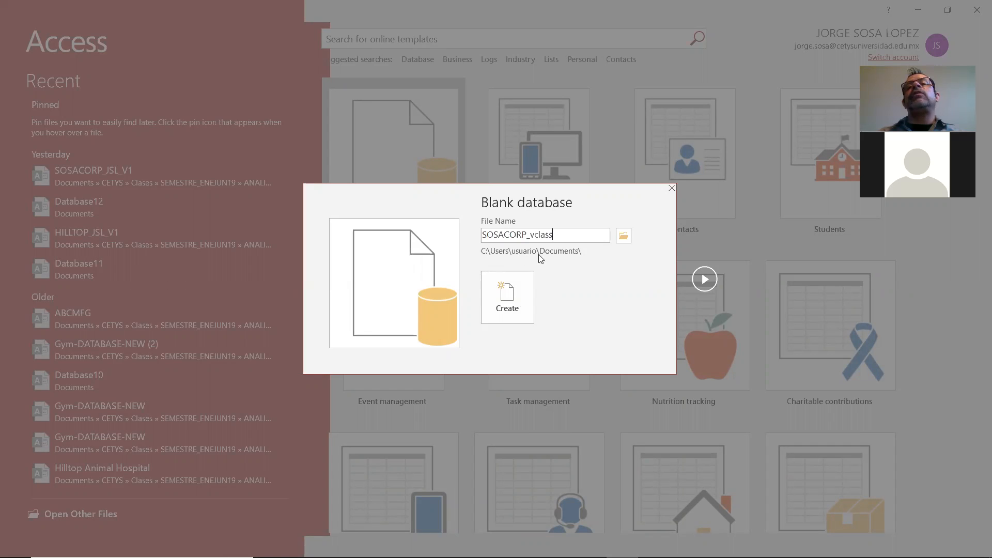
Set the database's save location to CETYS\Clases\SEMESTRE_ENEJUN19\ANALISIS Y ORGANIZACION DE DATOS\ACCESS EXERCISES\2020 within Documents
left_click(630, 238)
double_click(129, 118)
double_click(137, 105)
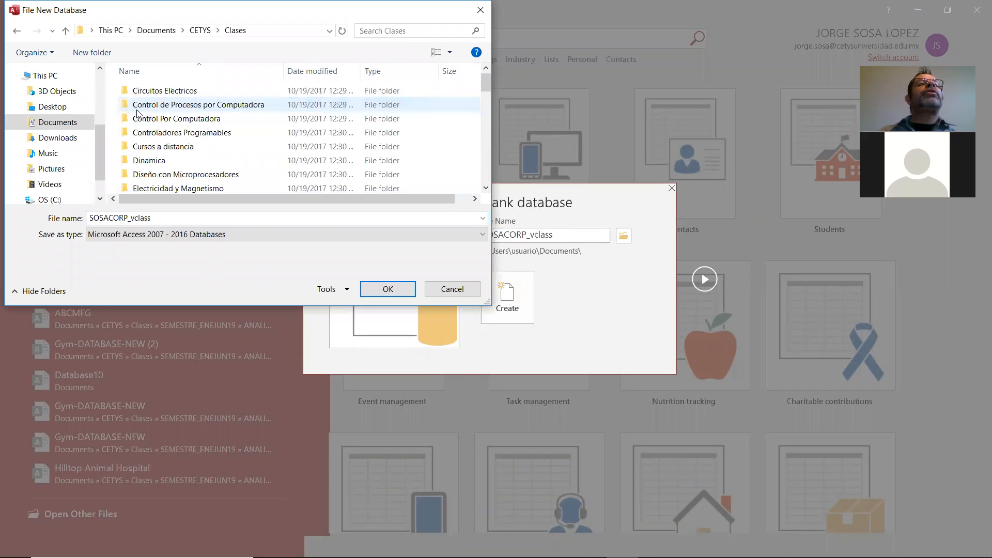
scroll(137, 113, "down", 10)
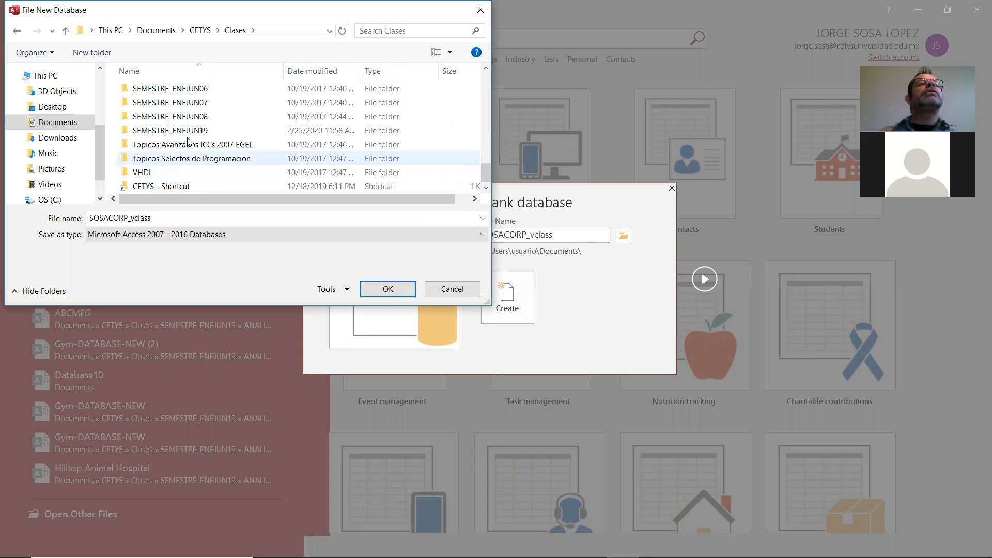
double_click(189, 130)
double_click(205, 92)
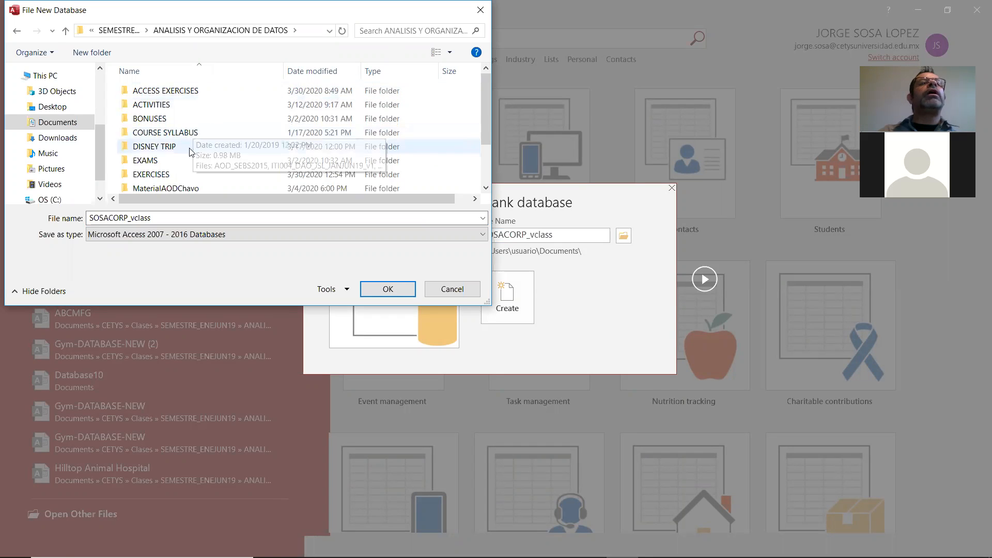
double_click(195, 91)
double_click(197, 91)
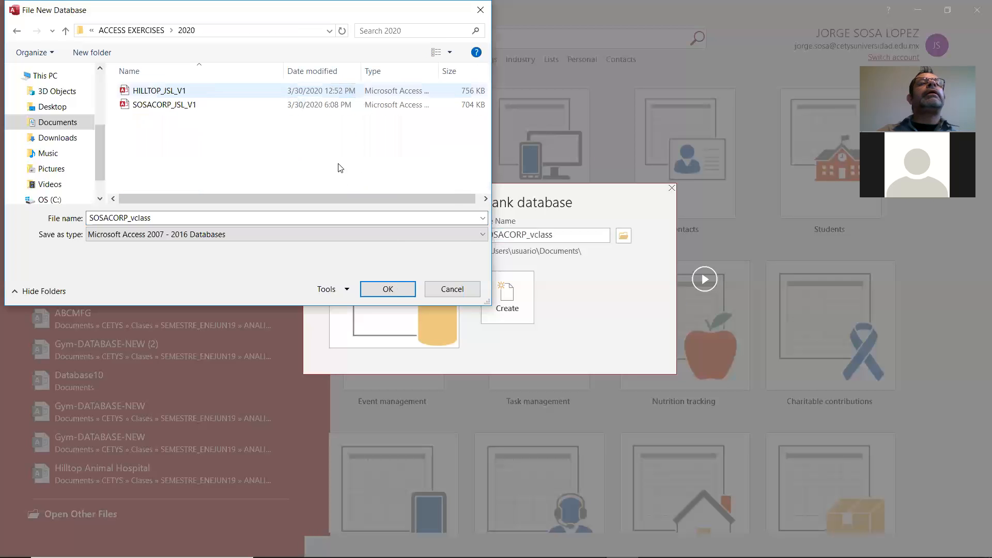
left_click(409, 290)
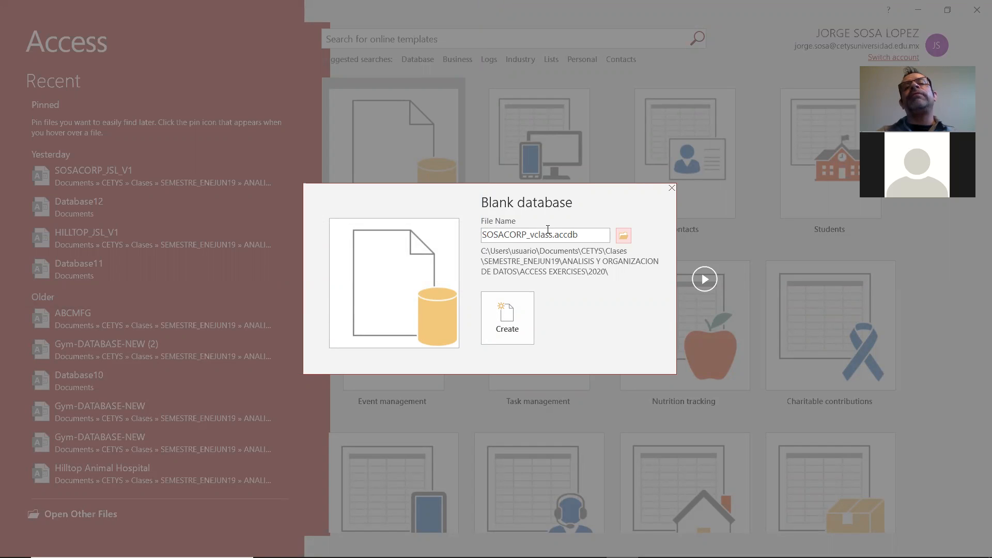
Examine the new database's file name and its extension before creating it
left_click_drag(552, 233, 538, 231)
key("shift+Right")
key("shift+Right")
key("shift+Right")
key("shift+Right")
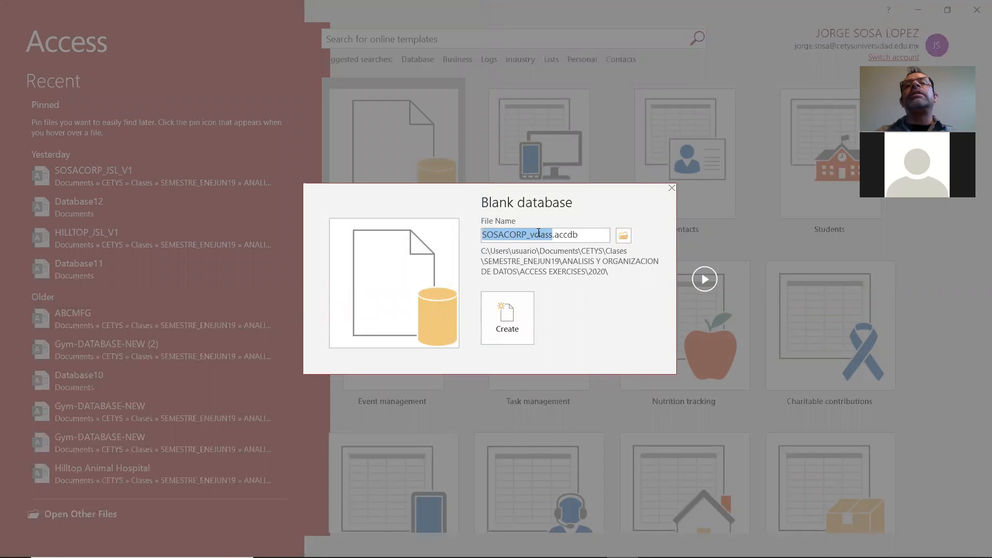
left_click_drag(580, 234, 557, 228)
left_click(592, 238)
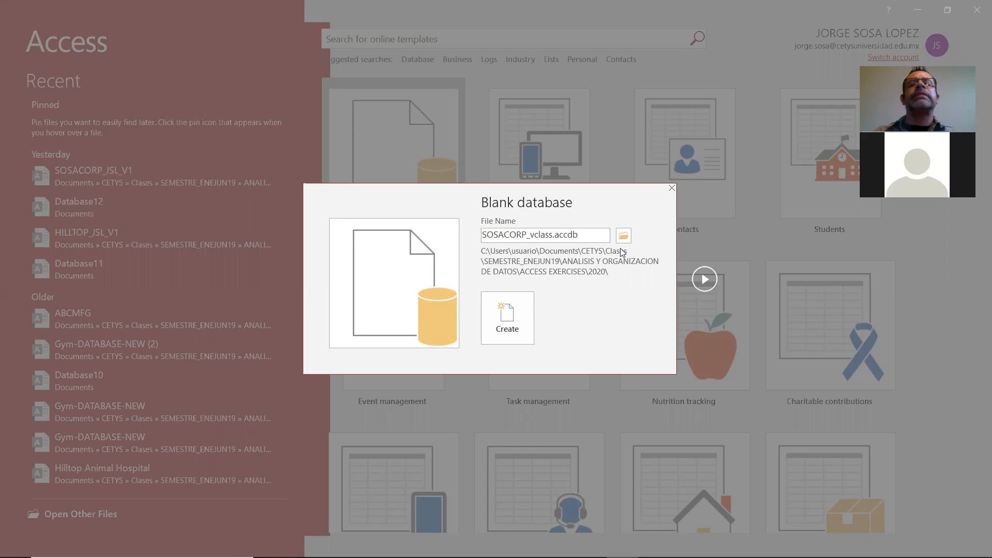
double_click(559, 234)
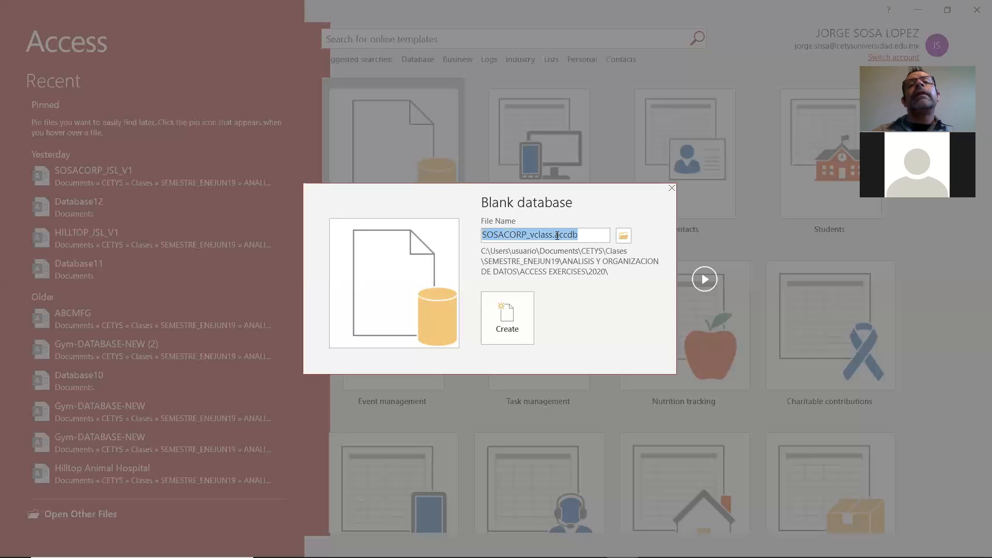
left_click_drag(554, 235, 580, 235)
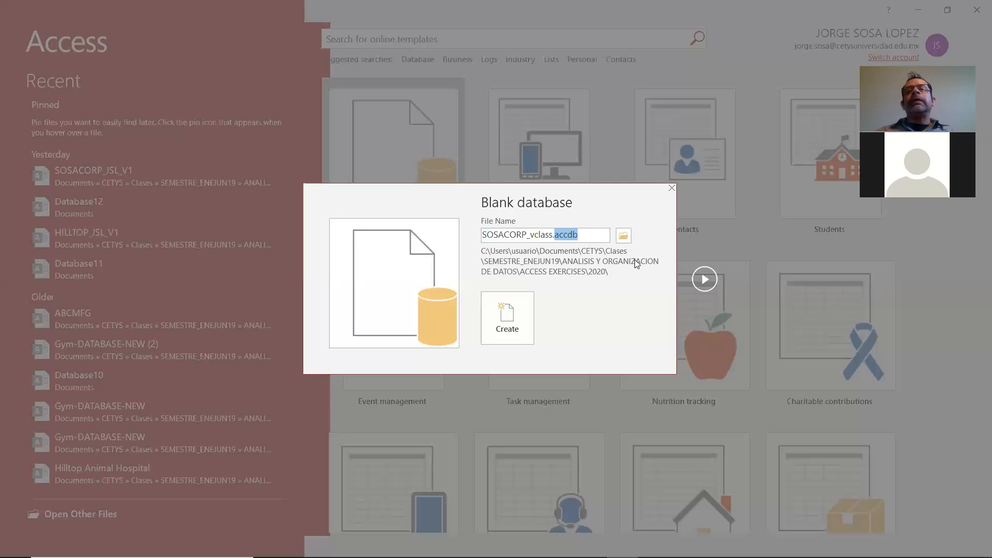
left_click(582, 240)
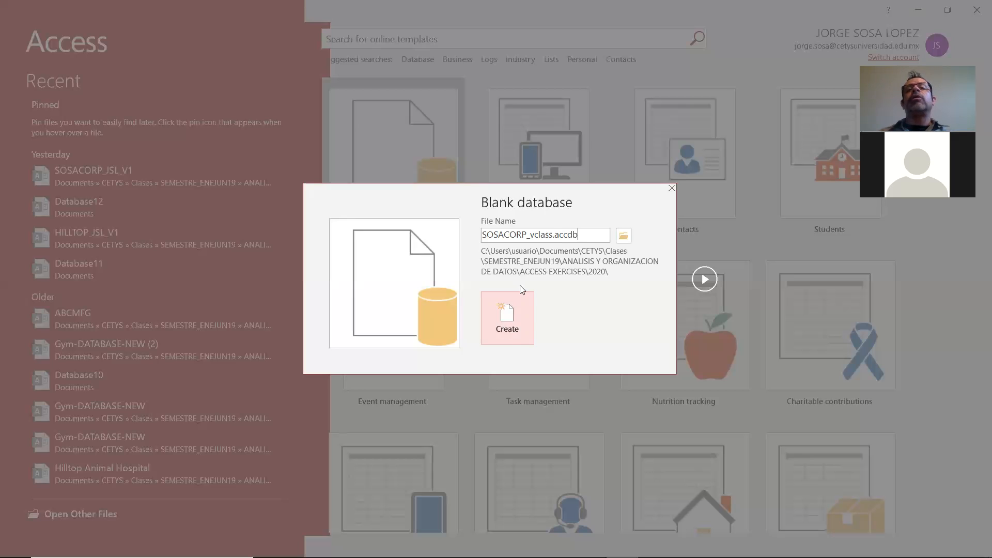
Create the blank database and select its initial table, Table1
left_click(499, 338)
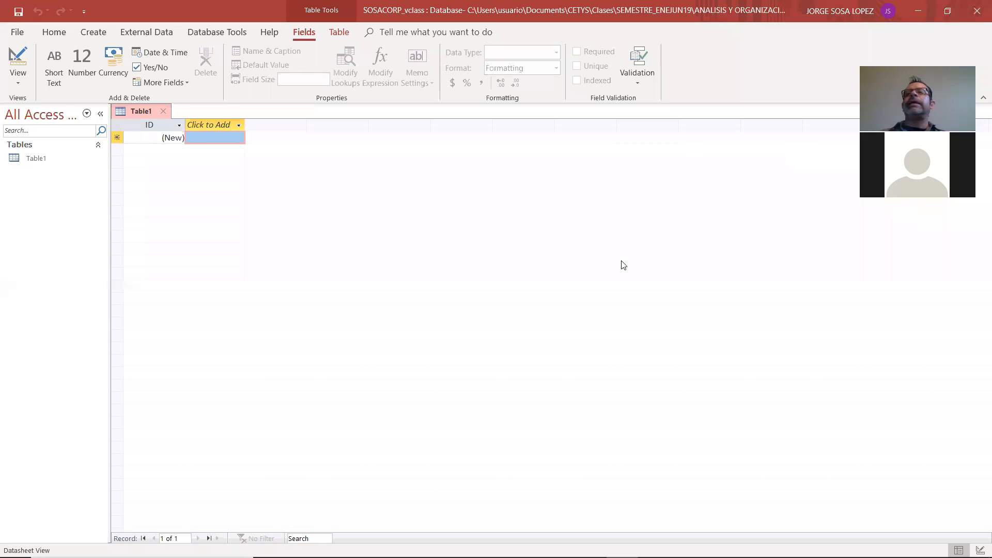
left_click(22, 84)
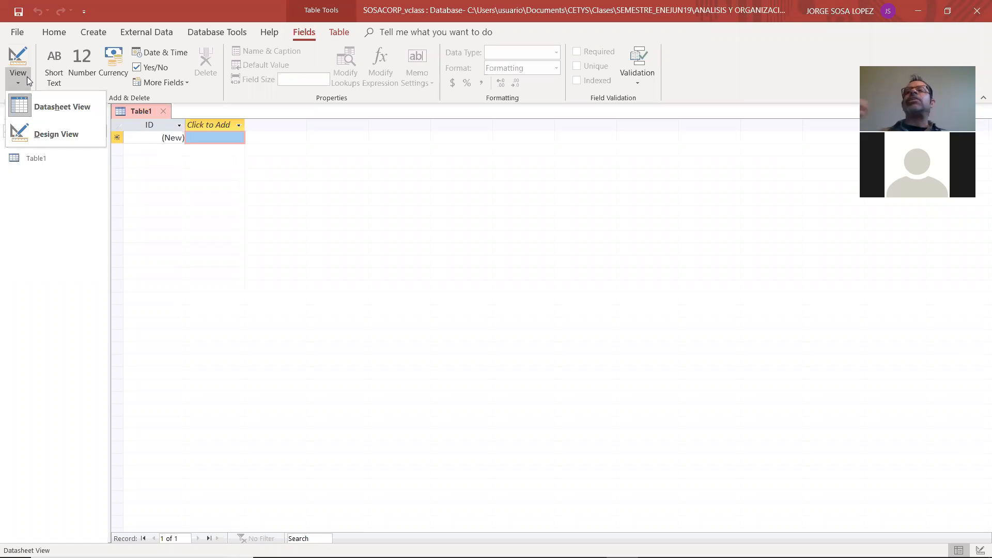
left_click(213, 49)
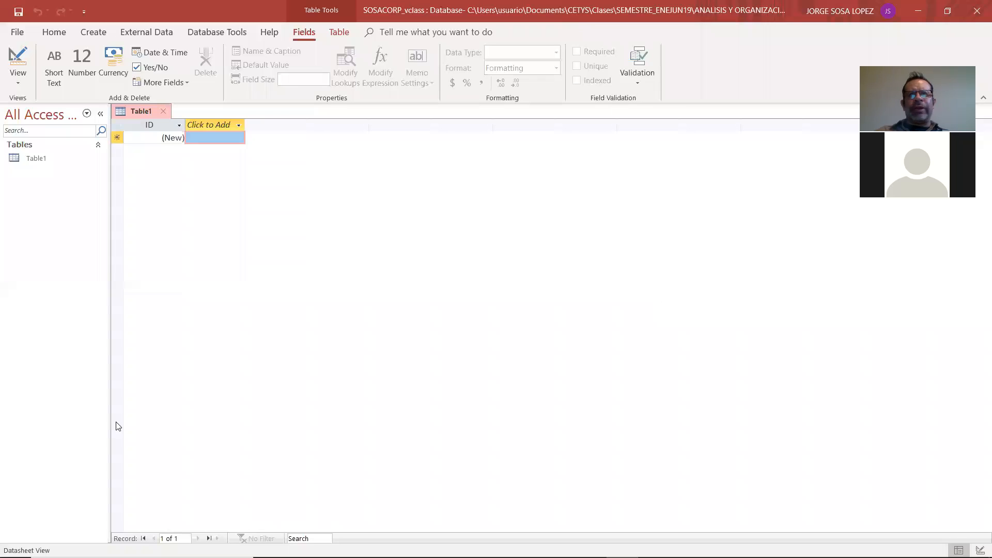
left_click(30, 161)
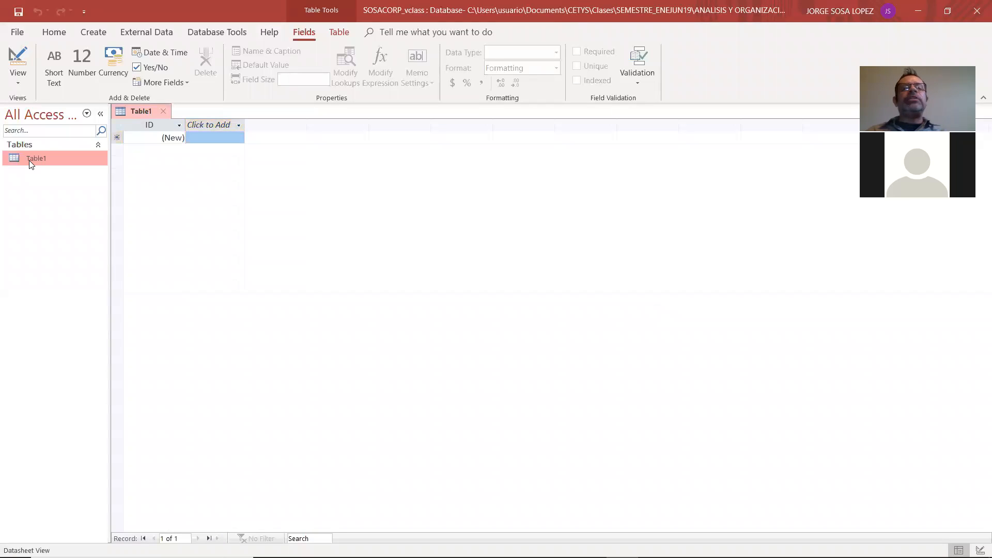
Look at the SOSACORP relational model in Adobe Reader and return to Access
key("alt+Tab")
key("alt+Tab")
key("alt+Tab")
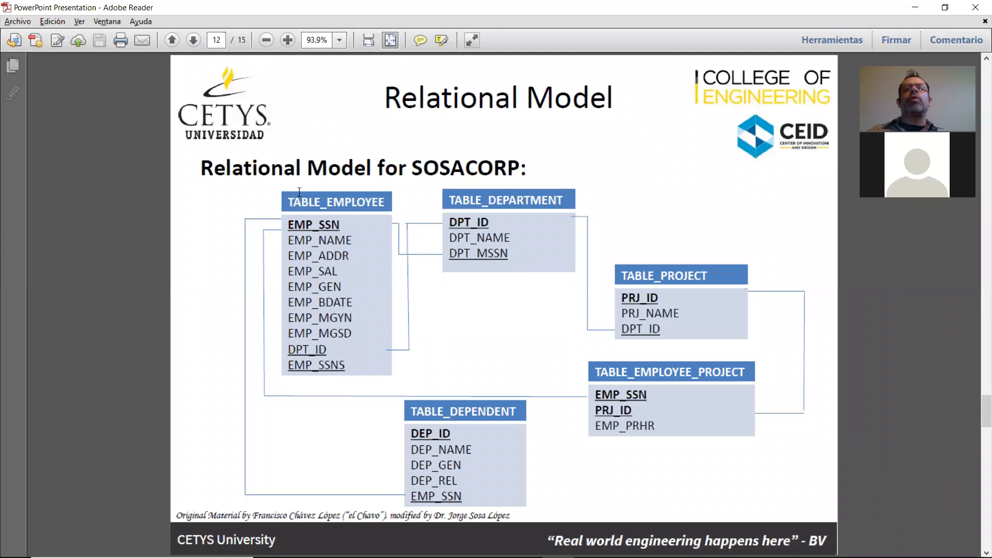
key("alt+Tab")
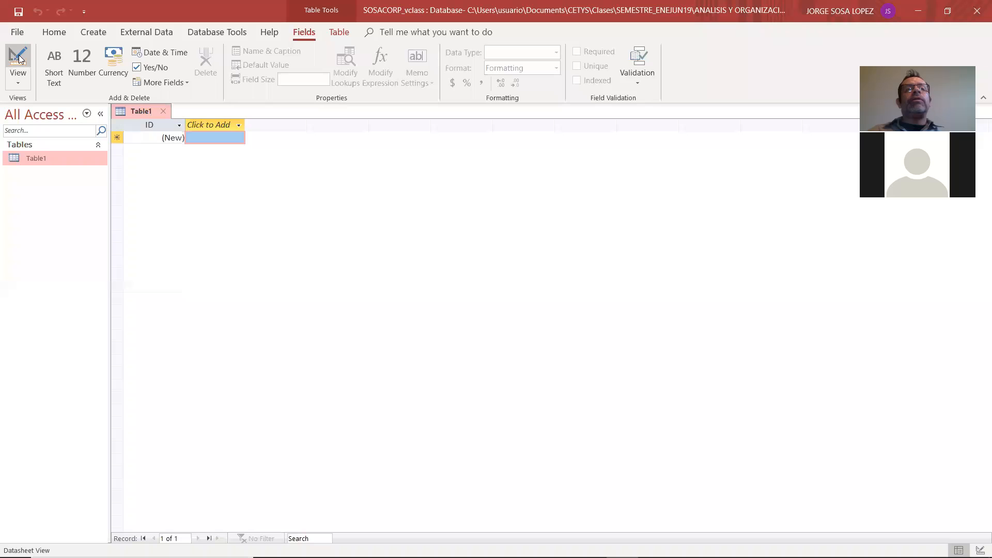
Switch Table1 to Design View and consult the employee table's name in the relational model in Adobe Reader
left_click(21, 84)
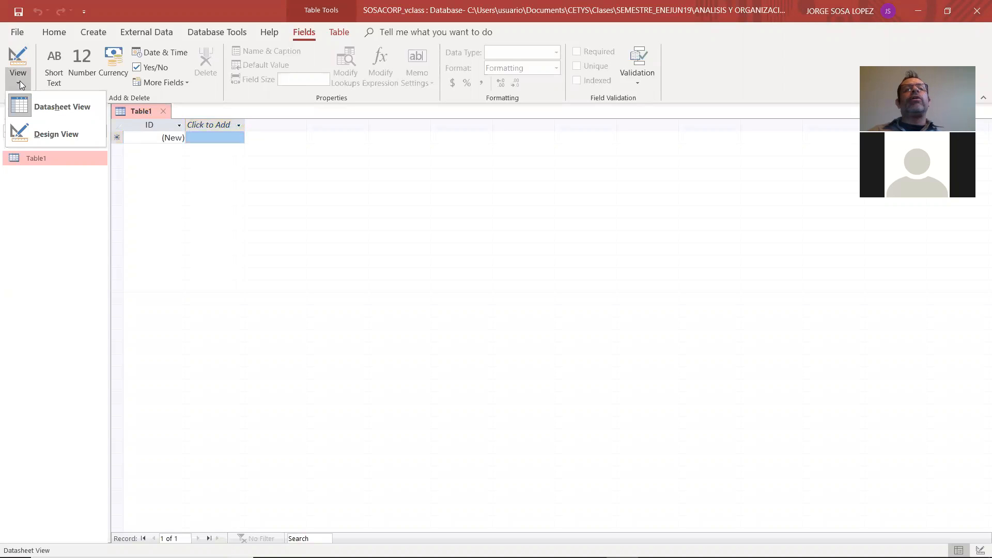
left_click(42, 139)
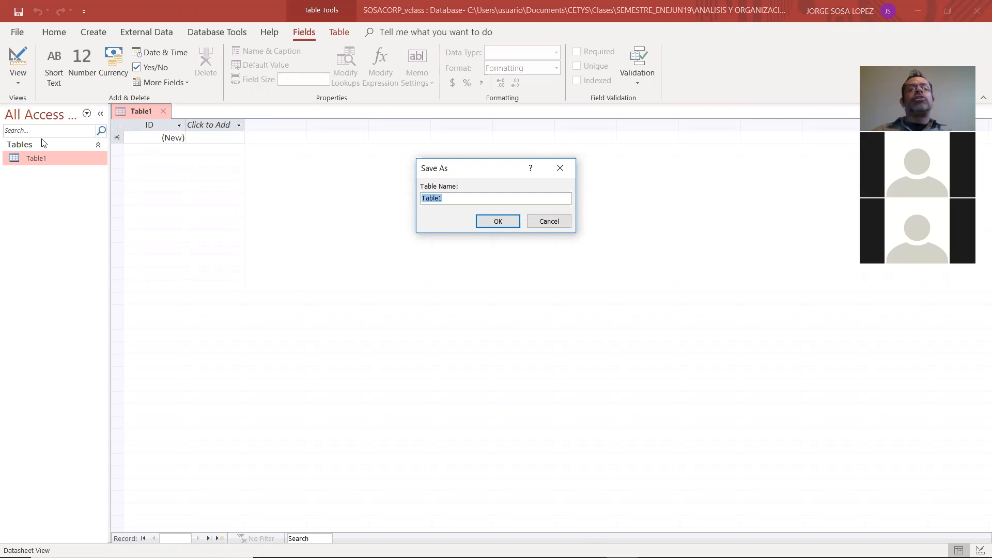
key("alt+Tab")
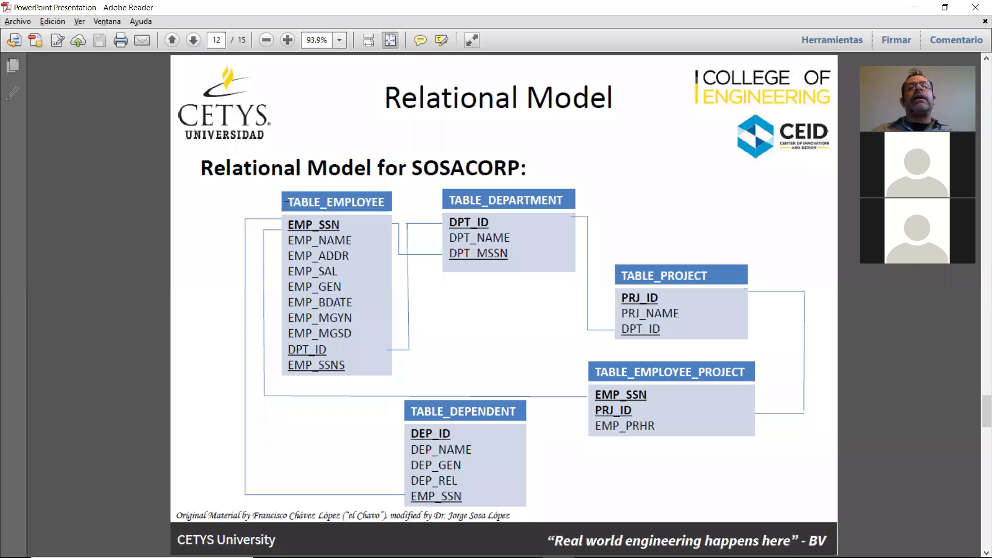
left_click_drag(288, 202, 342, 440)
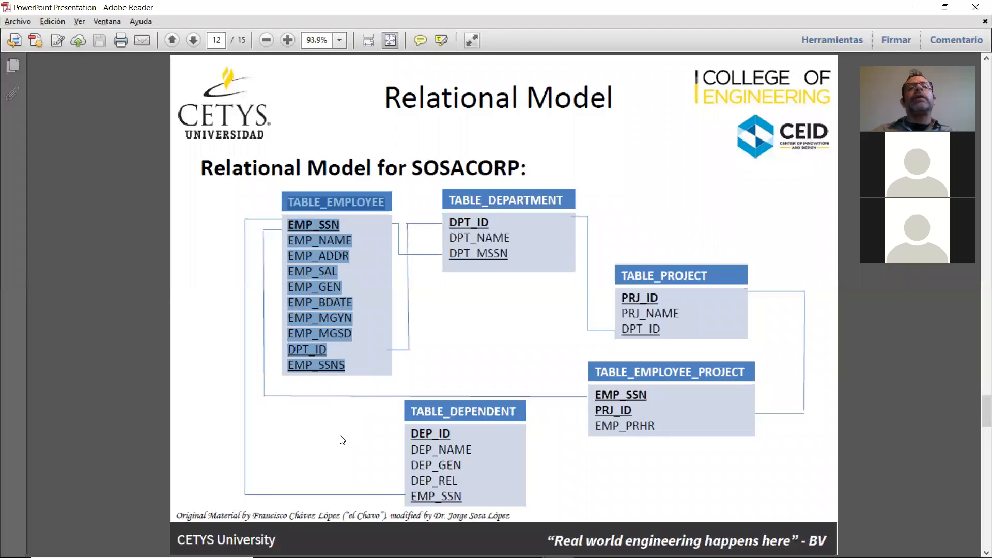
key("alt+Tab")
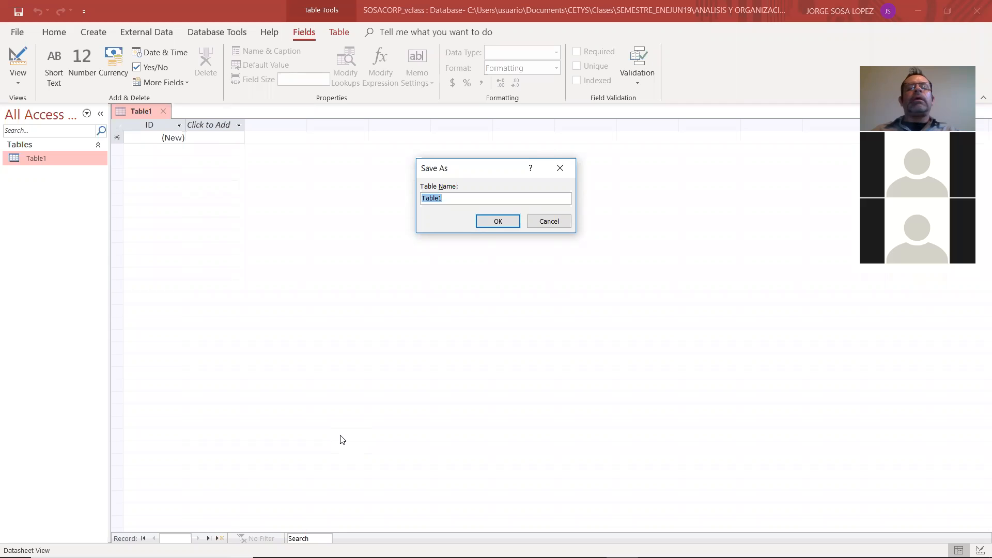
key("alt+Tab")
key("alt+Tab")
Save the table under the name TABLE_EMPLOYEE
type("tabe")
key("BackSpace")
key("BackSpace")
key("BackSpace")
key("BackSpace")
key("Caps_Lock")
type("TAV")
key("BackSpace")
type("BLE_E")
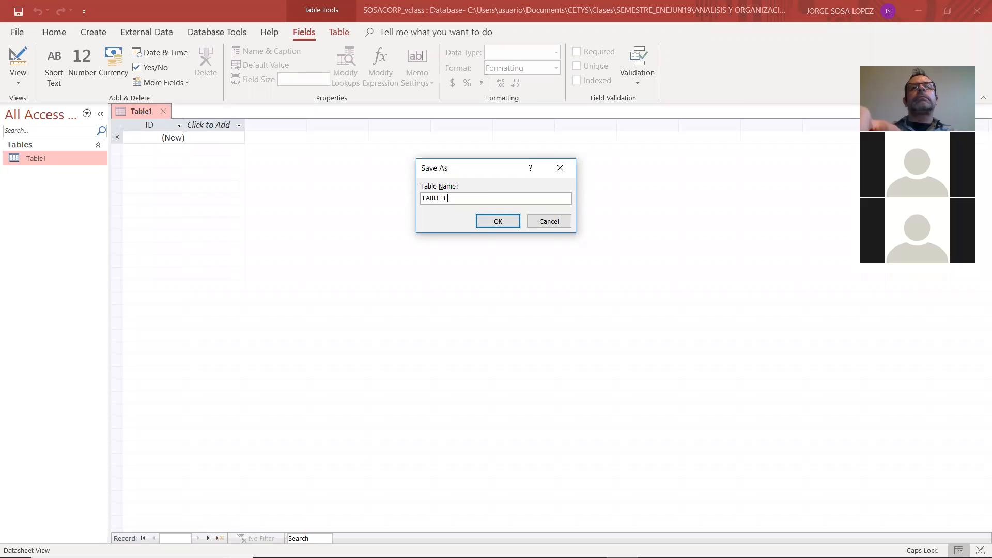
type("MPLOYEE")
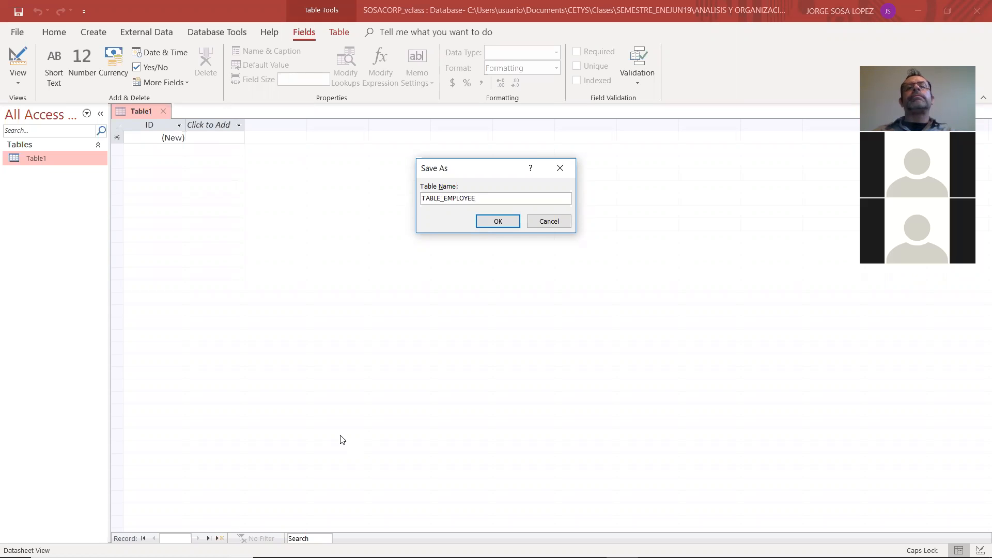
left_click(498, 221)
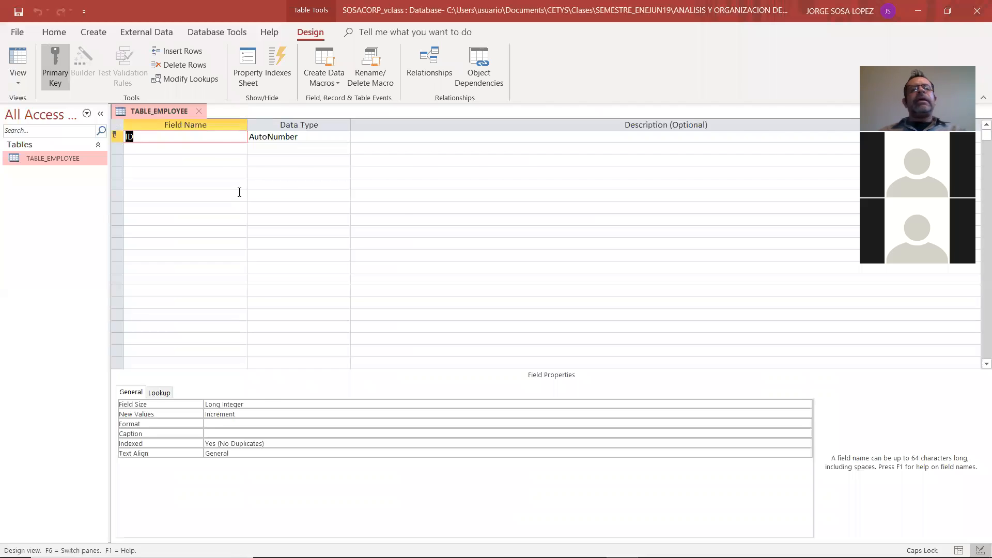
Compare the employee table's fields in the Adobe Reader relational model with the table design in Access
key("alt+Tab")
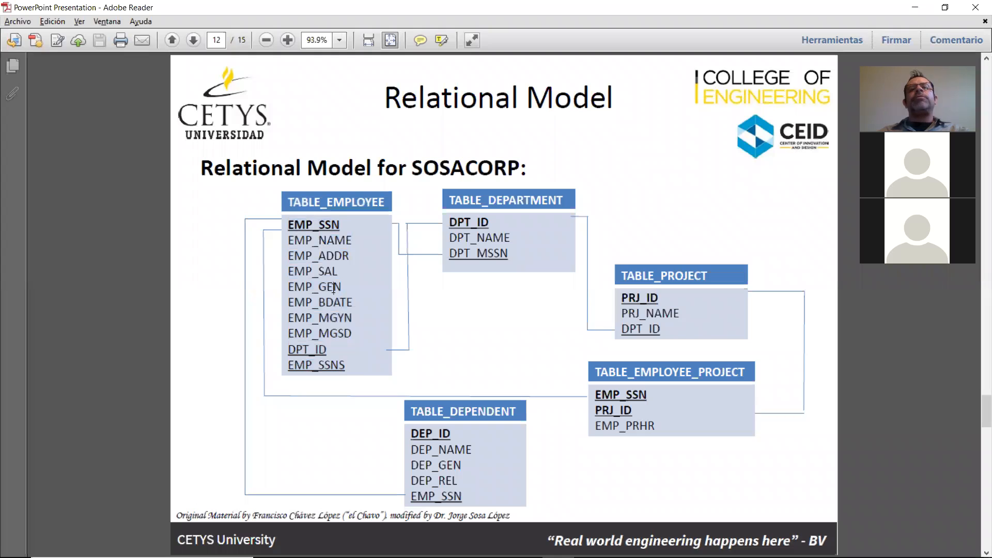
key("alt+Tab")
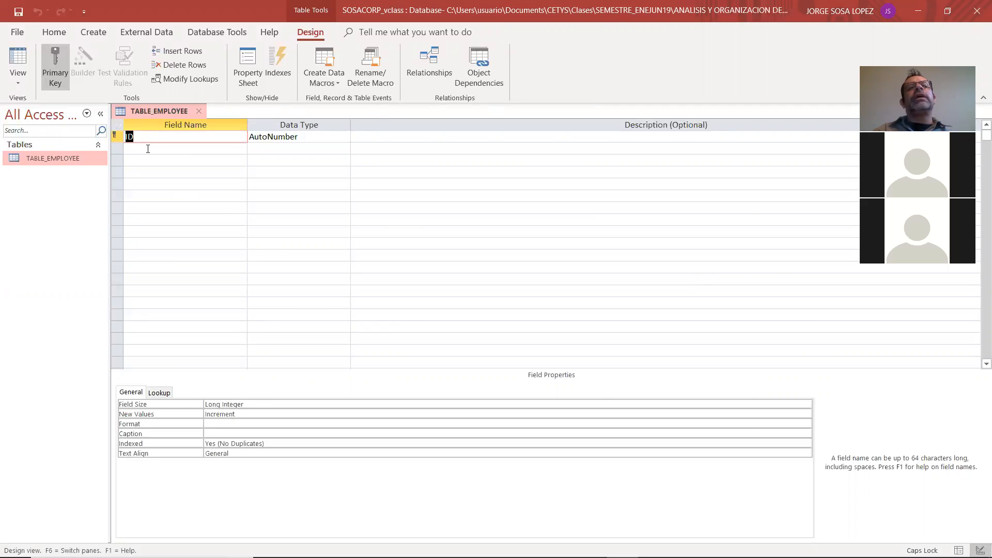
left_click(132, 136)
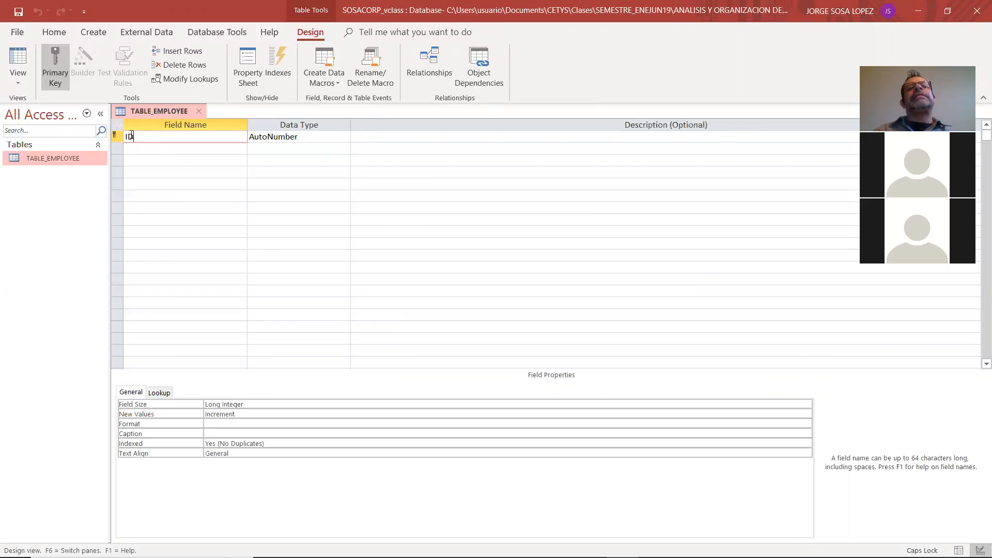
left_click(177, 195)
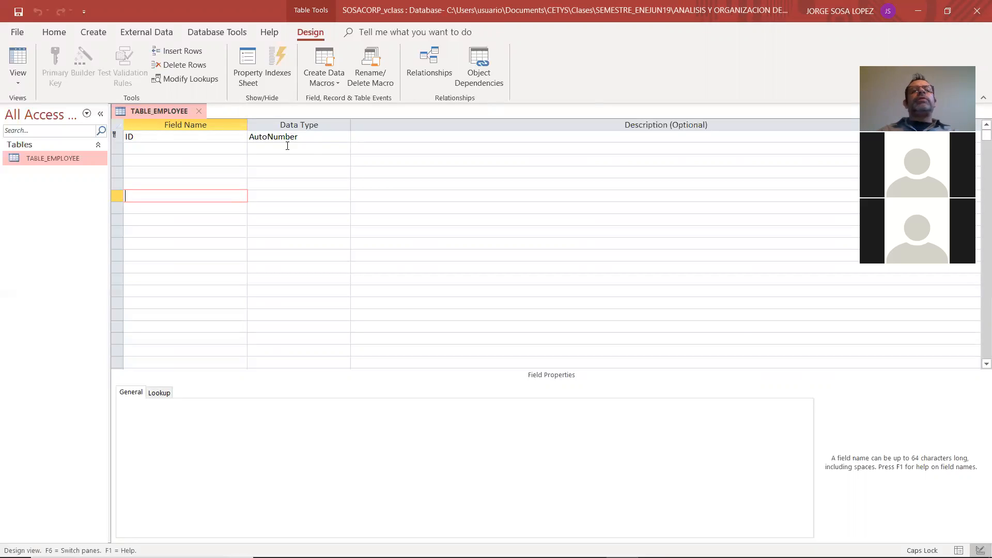
Check the employee table's key in the Adobe Reader relational model and rename the ID field in Access to EMP_SSN
key("alt+Tab")
key("alt+Tab")
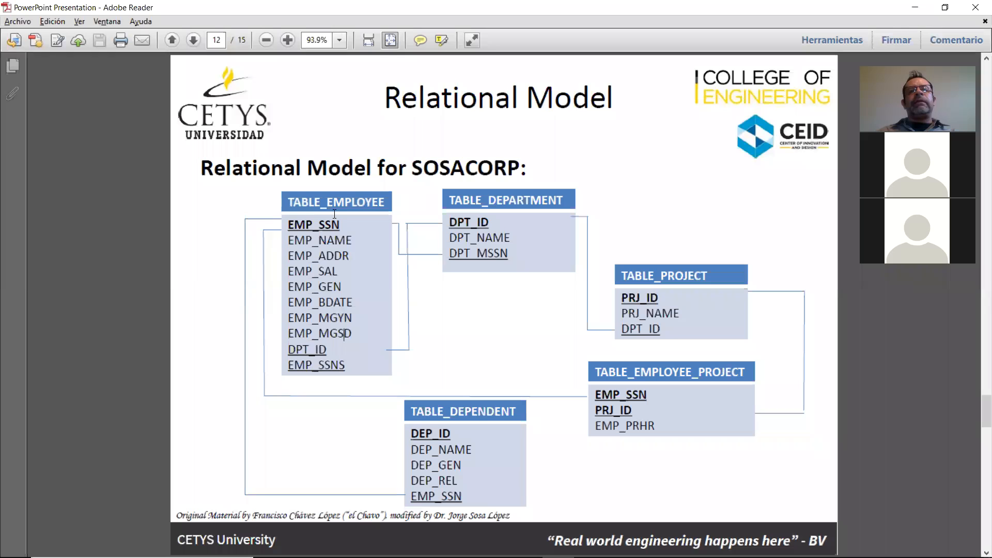
key("alt+Tab")
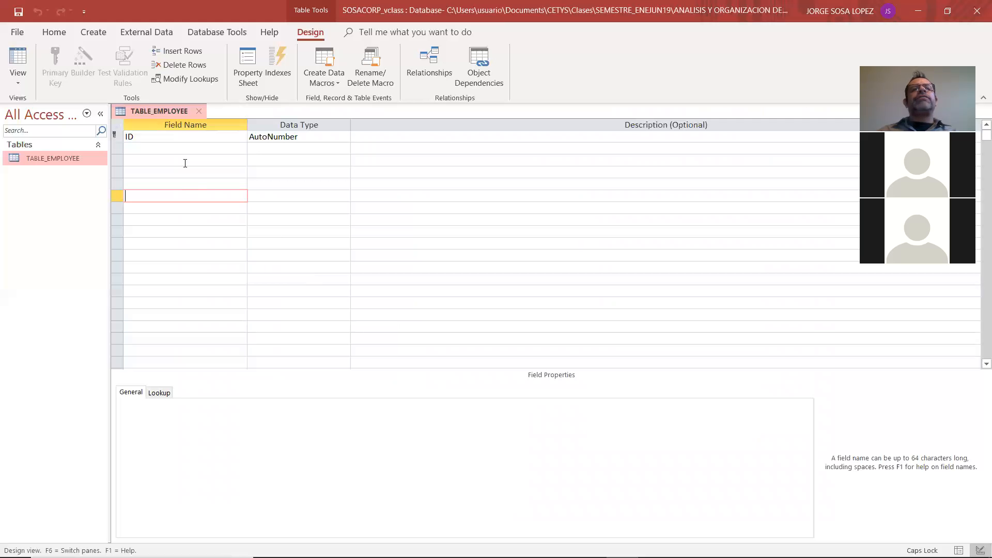
left_click(115, 138)
type("E")
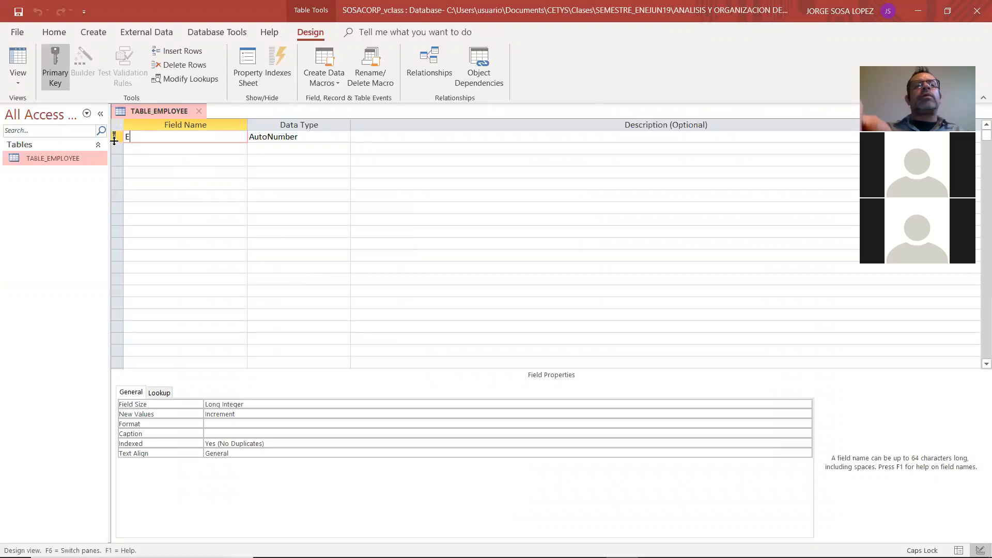
type("MP_SSS")
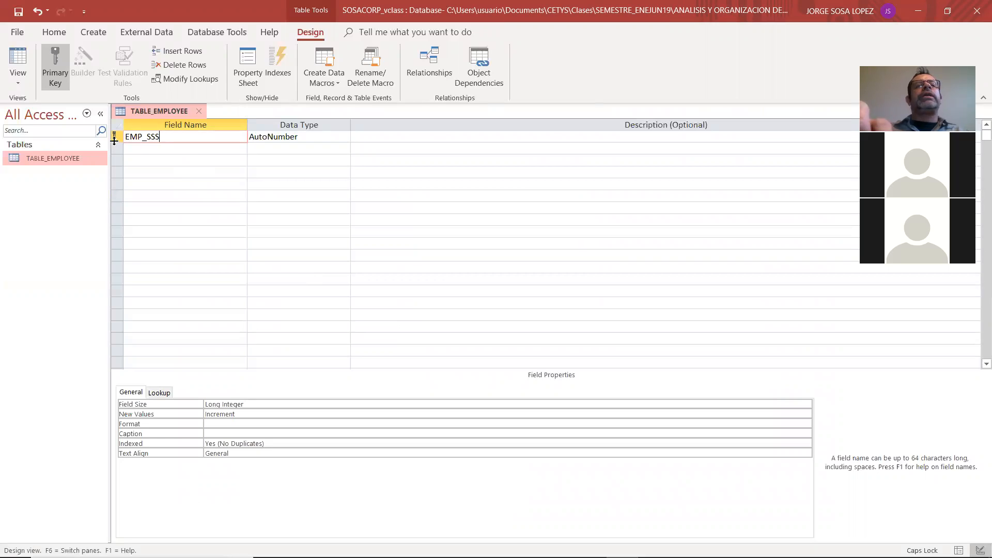
key("BackSpace")
type("N")
key("Tab")
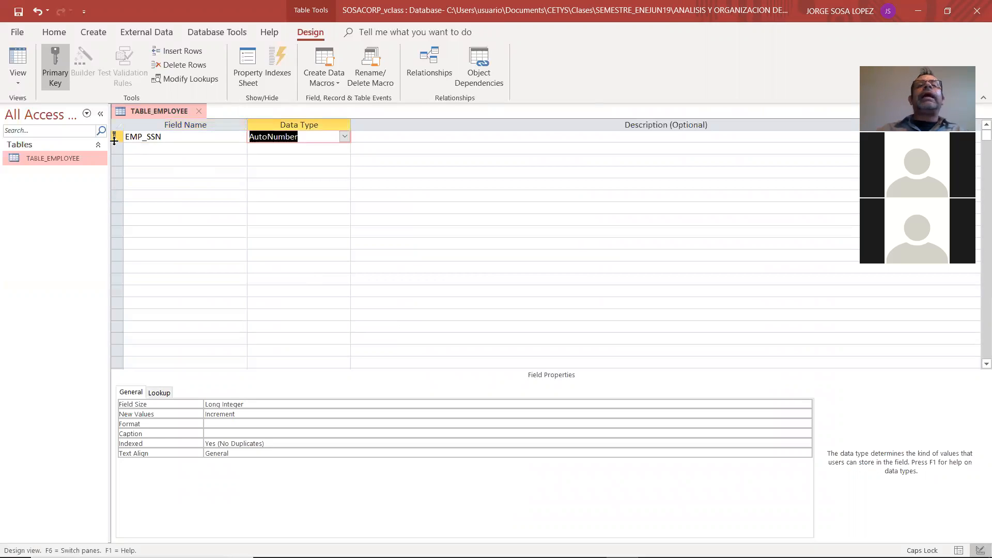
Set the data type of the EMP_SSN field to Number
left_click(342, 148)
key("Down")
key("Down")
key("Down")
key("Return")
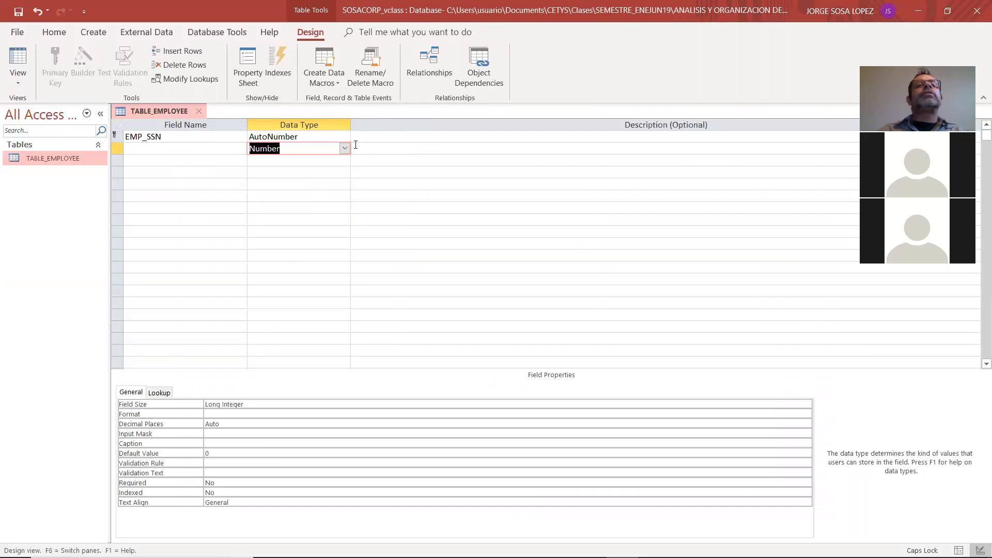
left_click(344, 136)
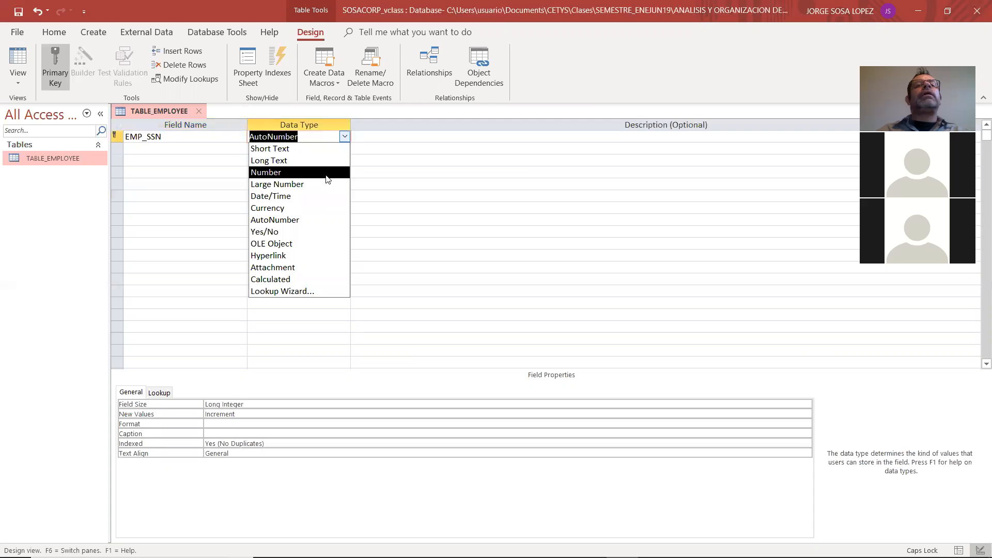
left_click(327, 175)
left_click(332, 150)
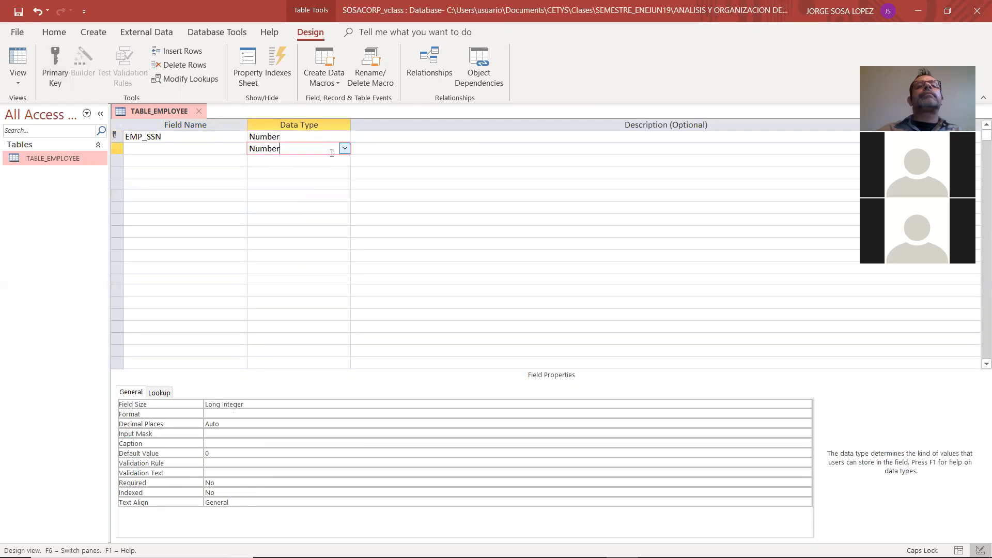
Consult the attribute descriptions in Adobe Reader and describe EMP_SSN in Access as EMPLOYEE SOCIAL SECURITY NUMBER
key("alt+Tab")
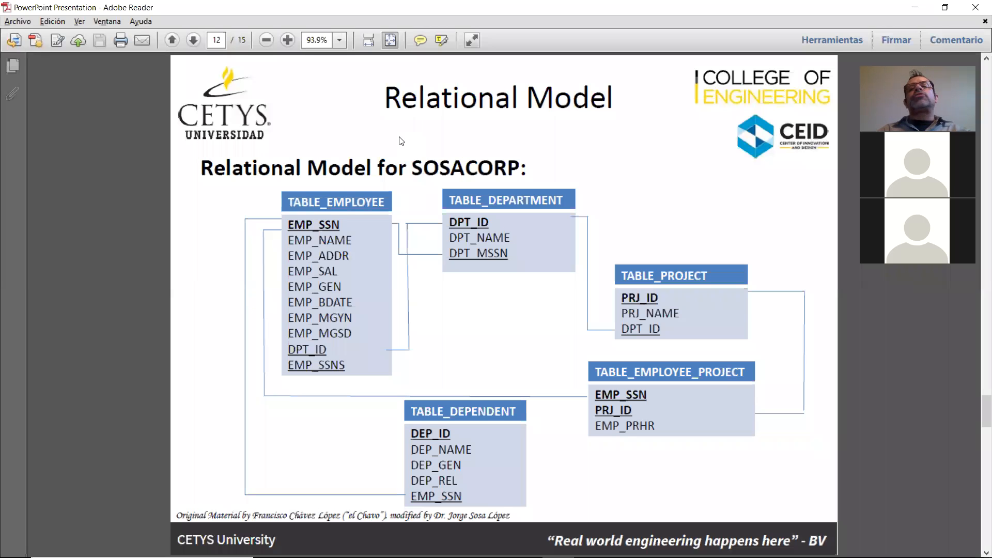
key("Right")
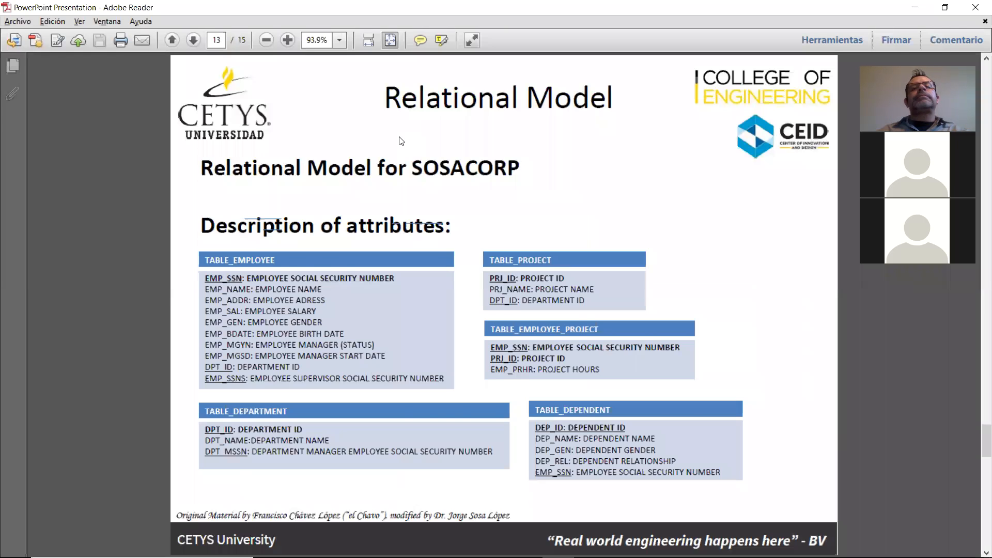
key("alt+Tab")
type("EMPLOYEE SOCIAL SECURITY NUMBER")
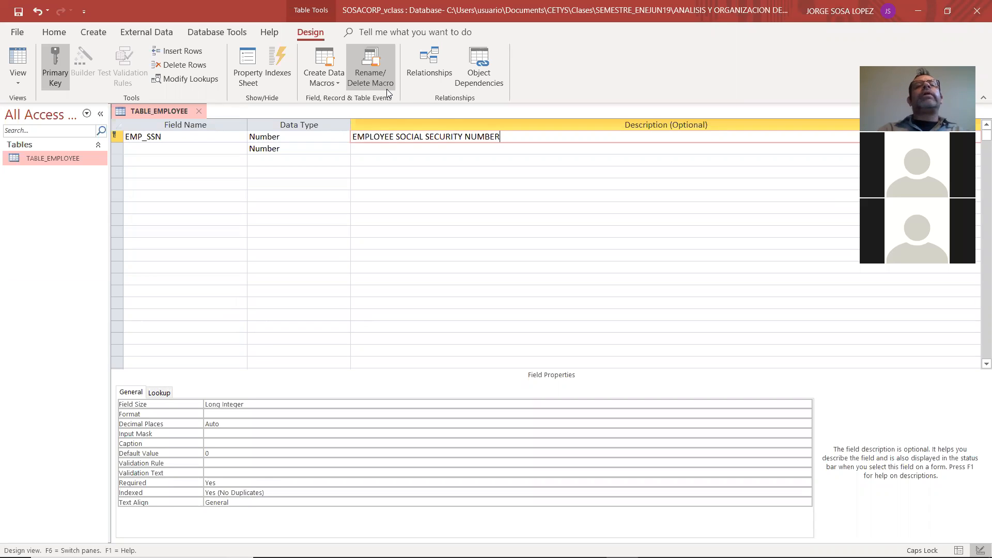
key("Return")
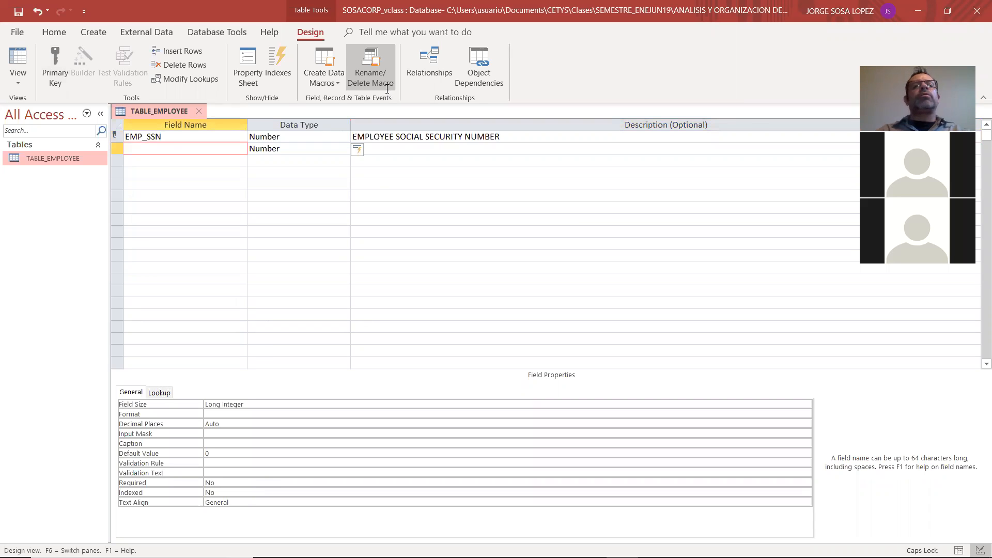
Check the model in Adobe Reader and add the EMP_NAME field in Access with the Short Text data type
key("alt+Tab")
key("alt+Tab")
type("EMP_NAME")
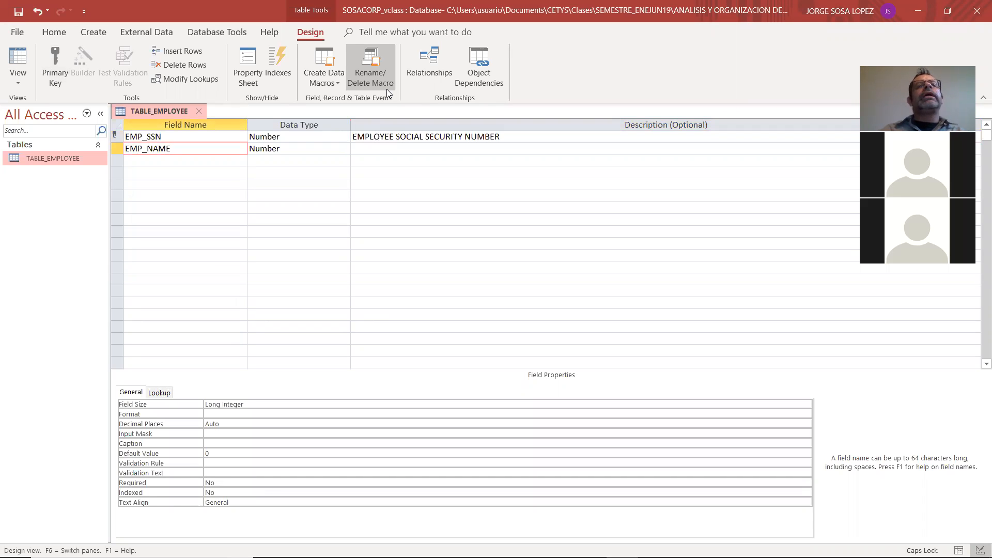
left_click(337, 148)
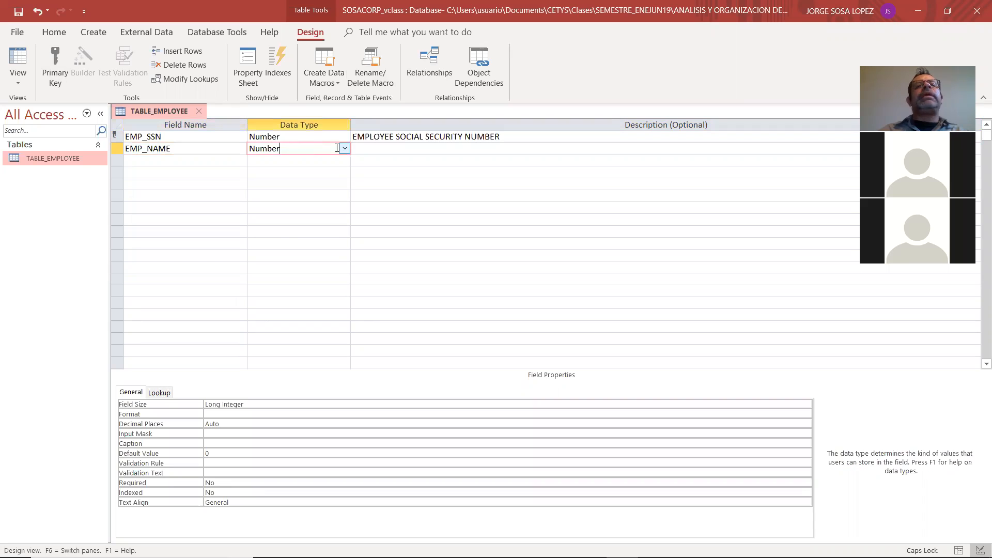
left_click(343, 149)
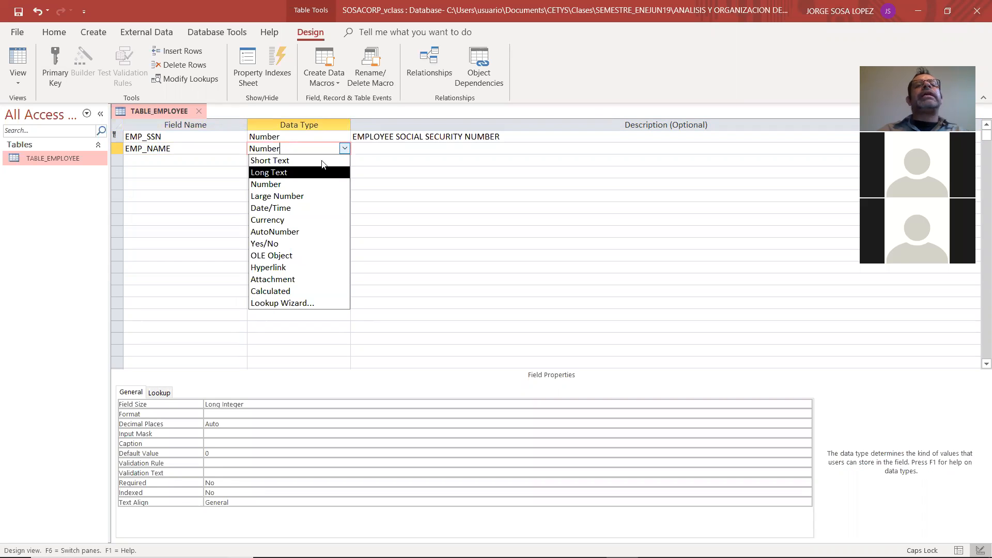
left_click(321, 161)
Enter EMPLOYEE NAME as the description of the EMP_NAME field
left_click(379, 148)
type("E")
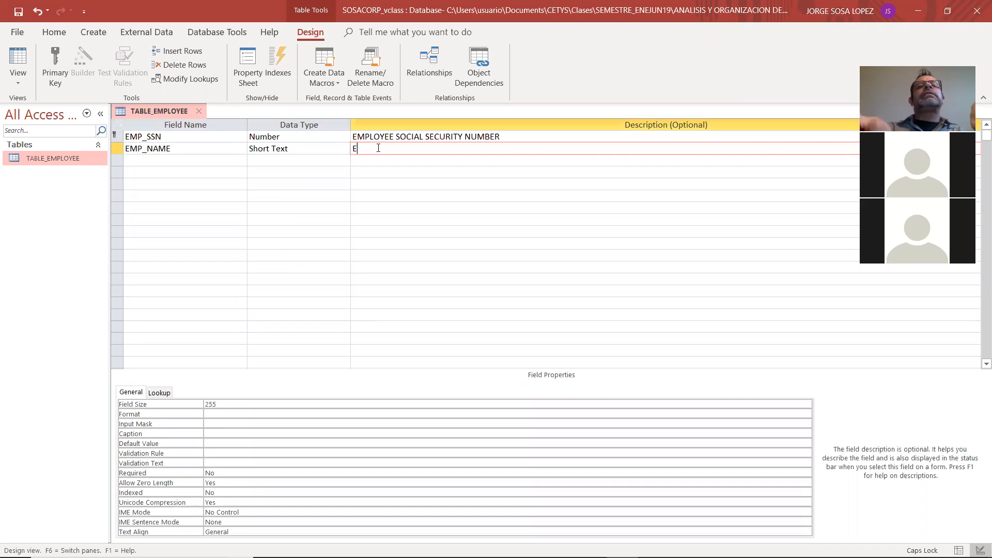
type("MPLOYEE NAME")
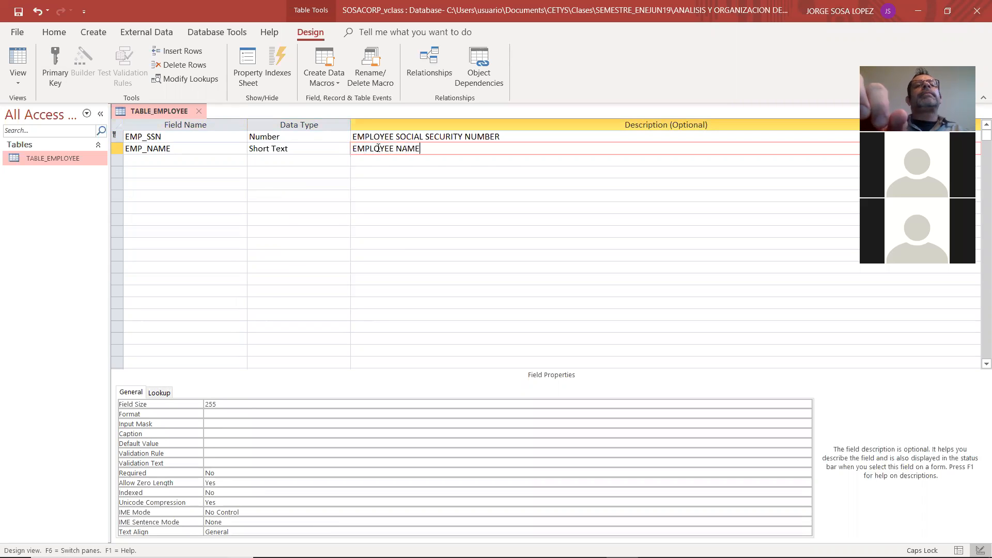
key("Tab")
Check the model in Adobe Reader and add the EMP_ADDR field in Access as Long Text with the description EMPLOYEE ADDRESS
key("alt+Tab")
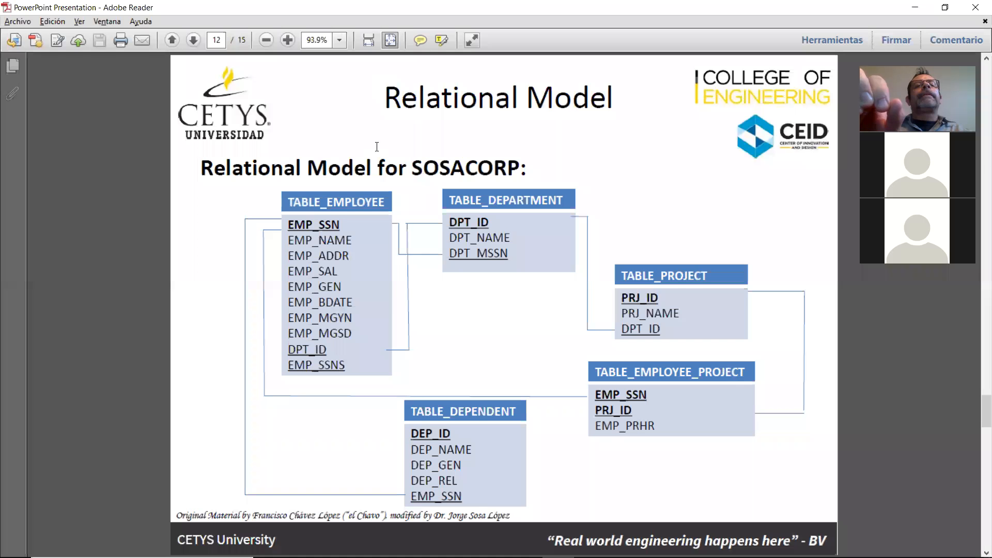
key("alt+Tab")
type("EMP_ADDR")
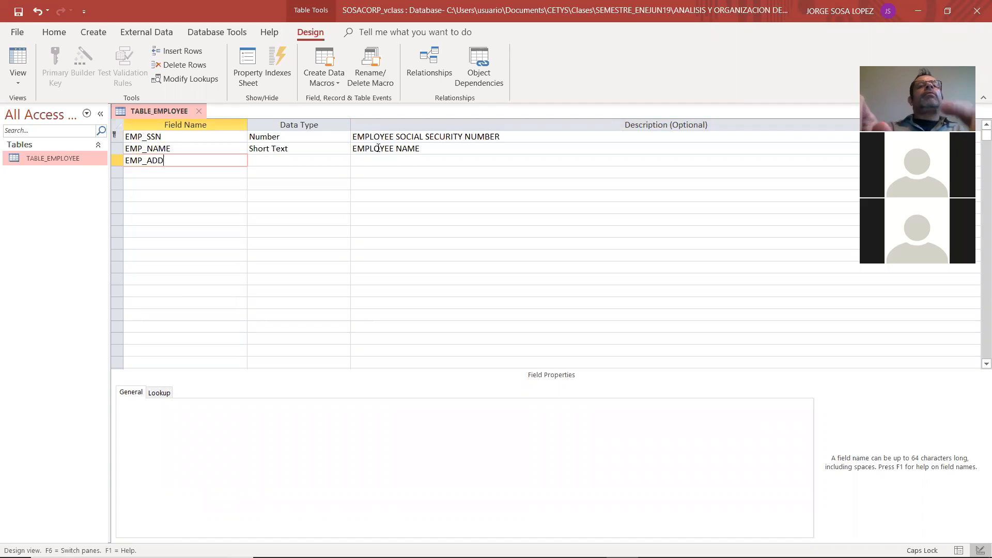
key("Tab")
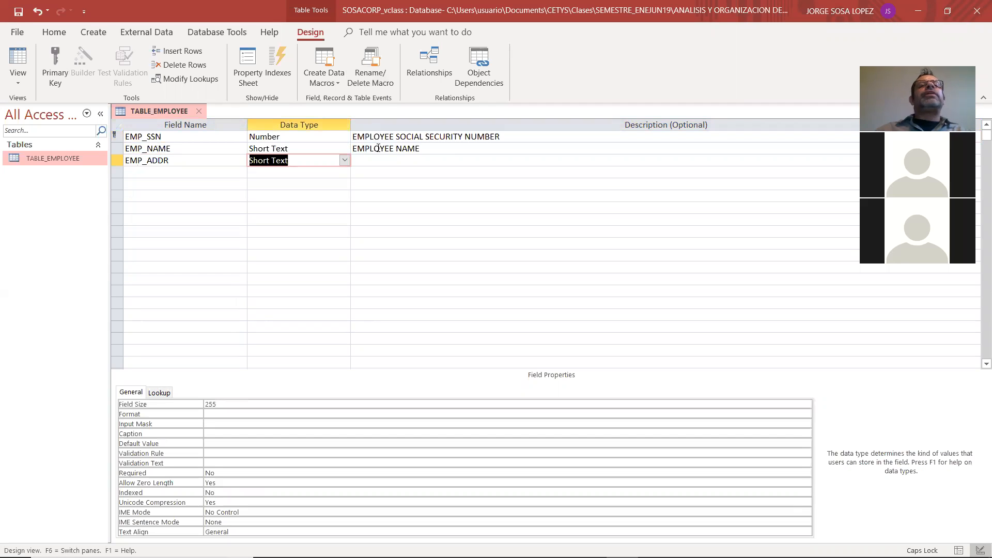
left_click(344, 160)
left_click(335, 184)
left_click(398, 164)
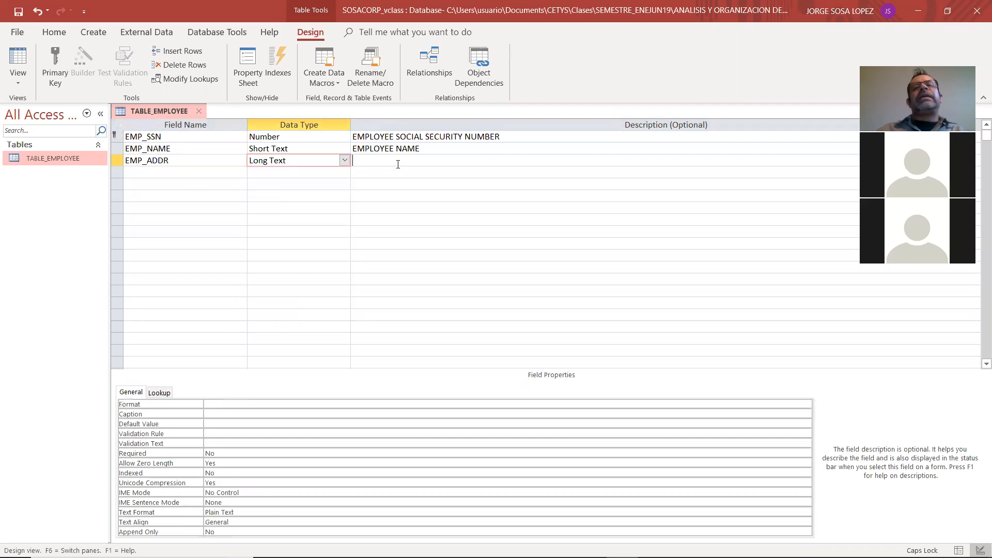
type("EMPLOYEE ADDRESS")
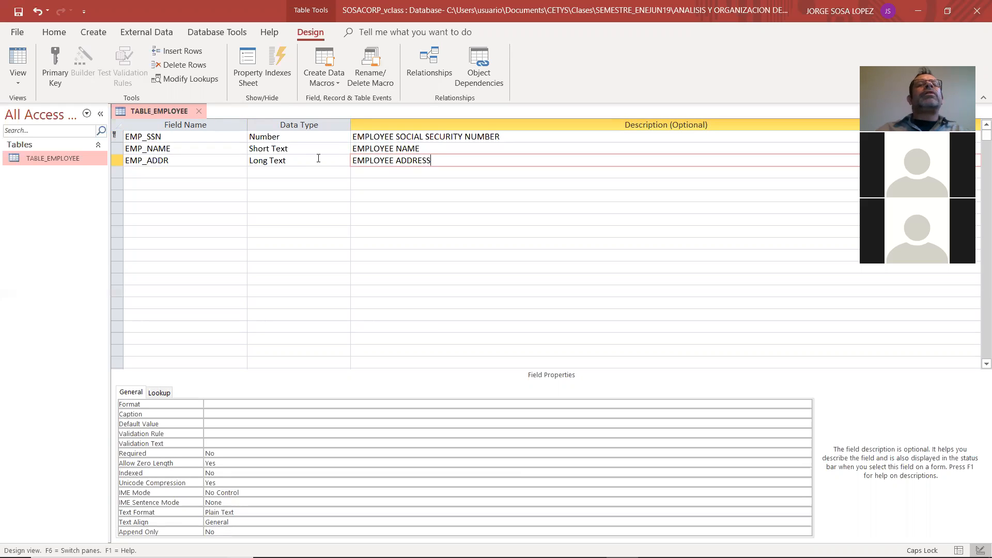
Change the data type of the EMP_ADDR field to Short Text
left_click(339, 160)
left_click(344, 160)
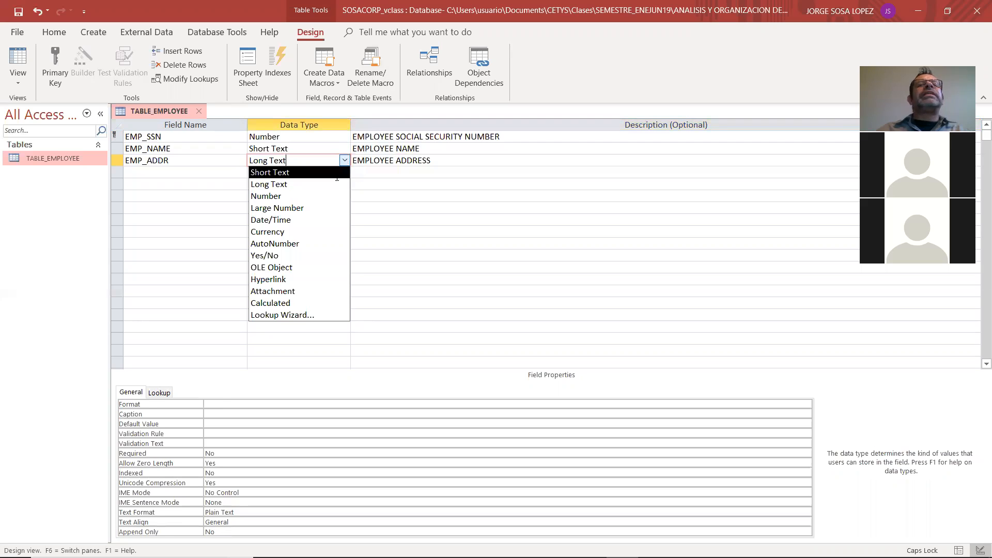
left_click(337, 176)
left_click(436, 161)
key("Return")
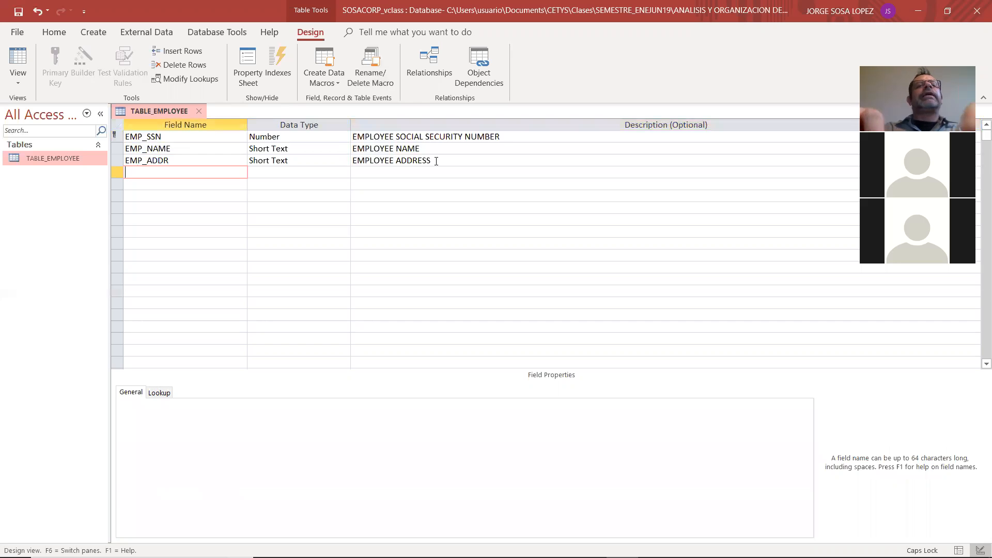
Add the salary field EMP_SAL to the employee table with the Currency data type
type("EMP_SAL")
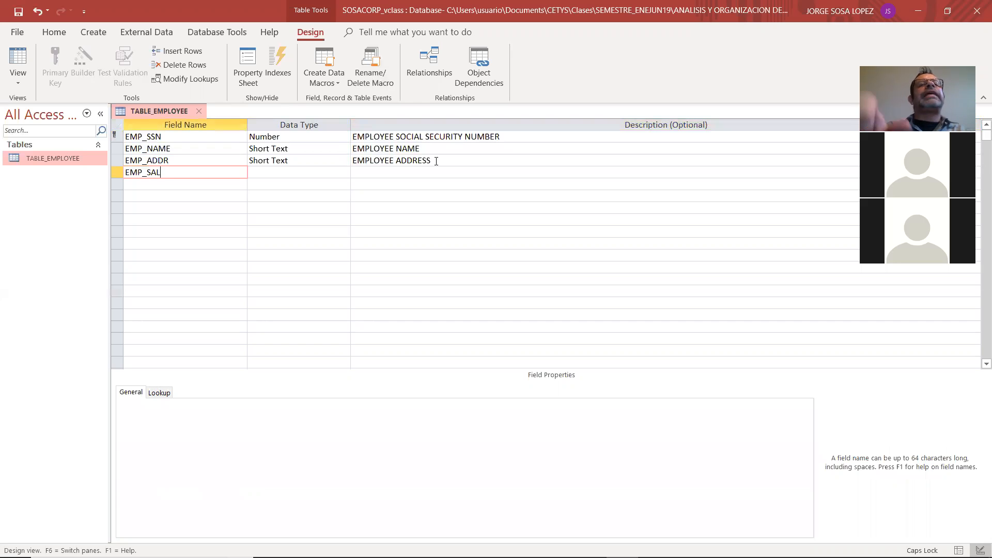
key("Tab")
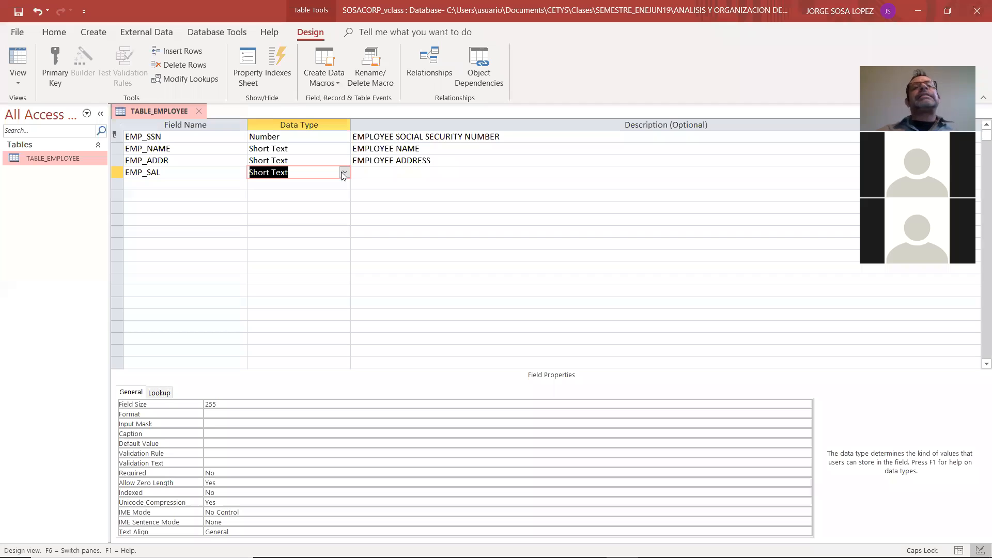
left_click(345, 173)
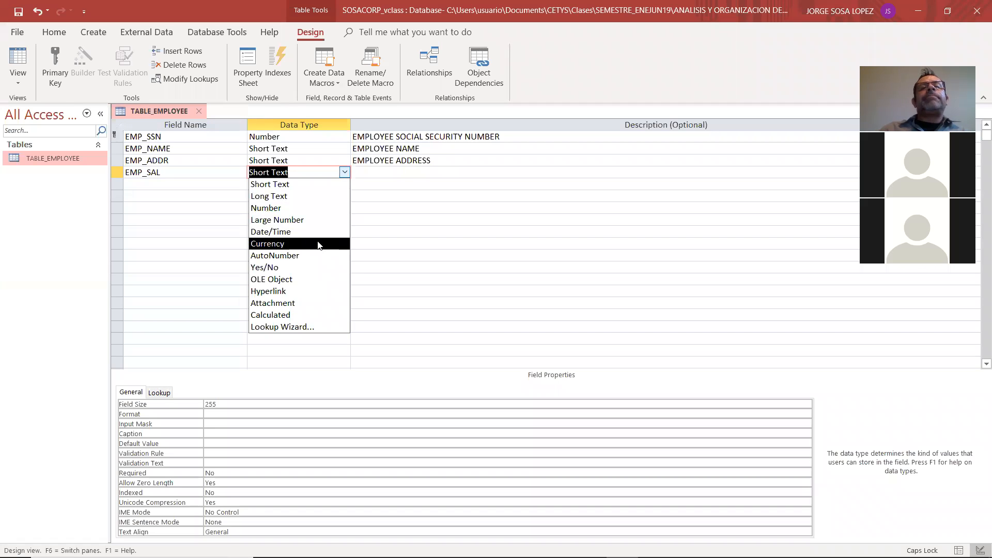
left_click(318, 244)
Enter EMPLOYEE SALARY as the description of the EMP_SAL field
left_click(393, 173)
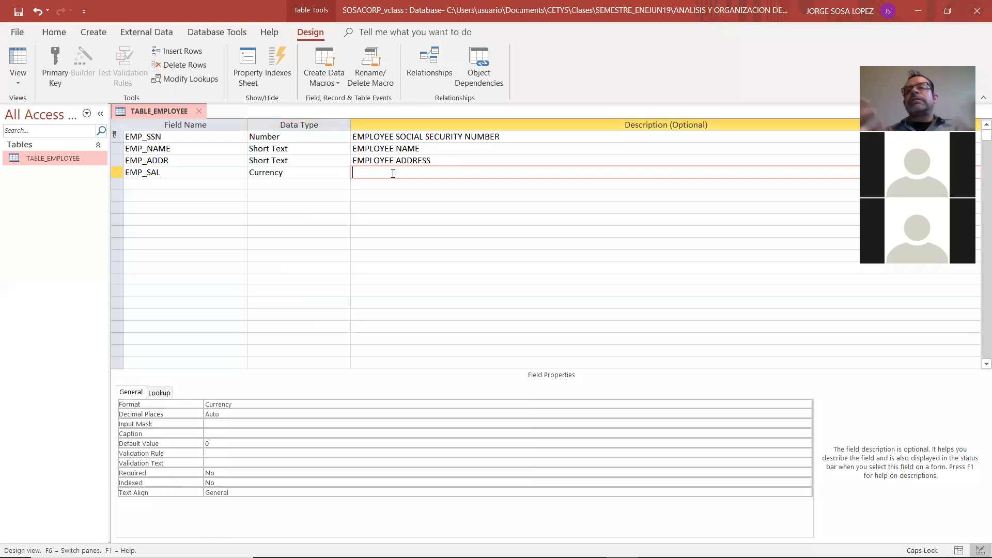
type("E PLOYEE SAL")
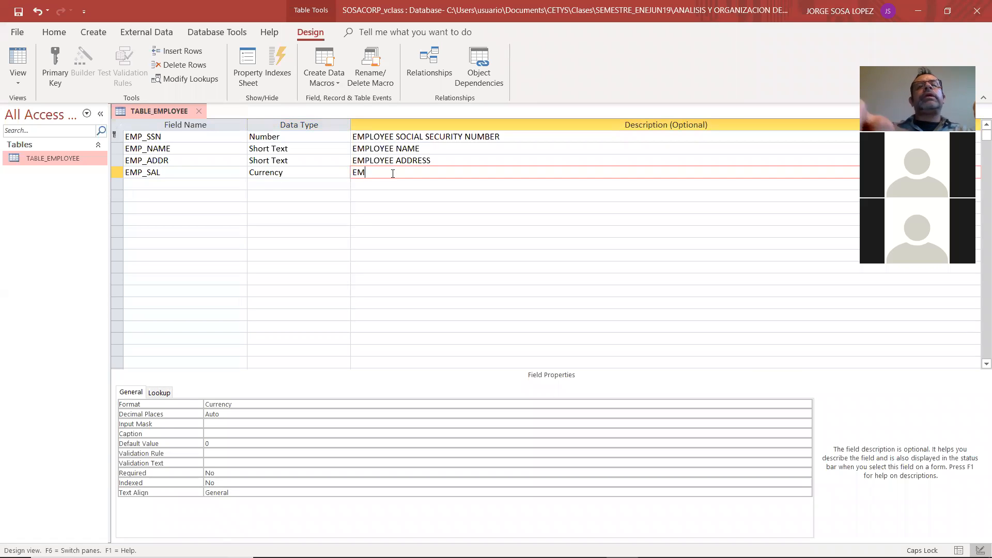
type("ARY")
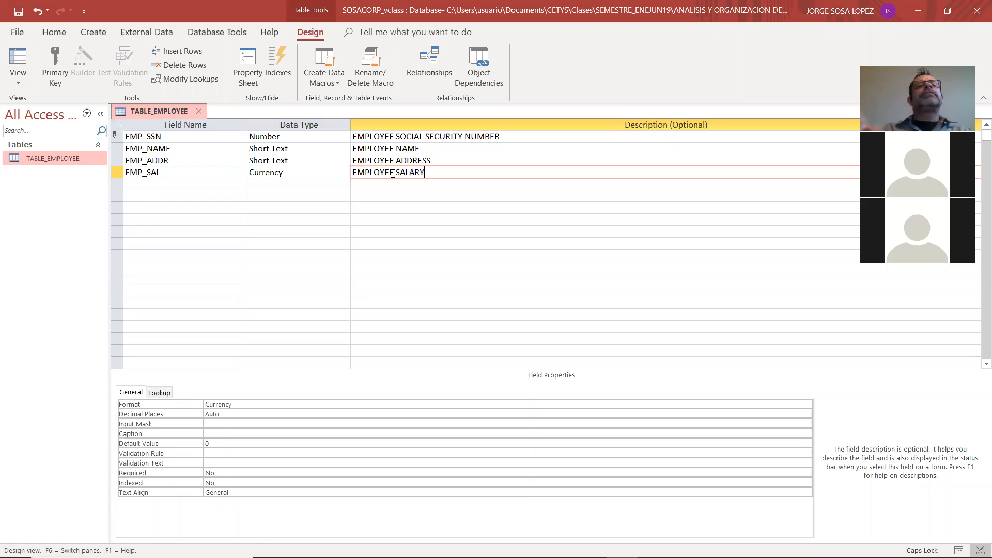
key("Return")
Check the model in Adobe Reader and add the EMP_GEN field below EMP_SAL in Access
key("alt+Tab")
key("alt+Tab")
type("EMP_GEN")
key("Tab")
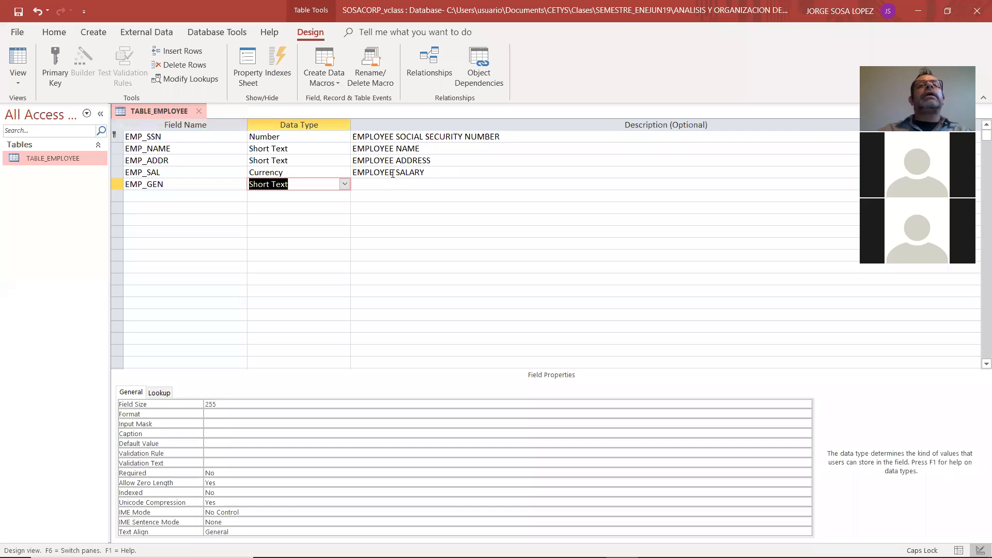
Start the Lookup Wizard for the EMP_GEN field and choose to type in the list values
left_click(345, 184)
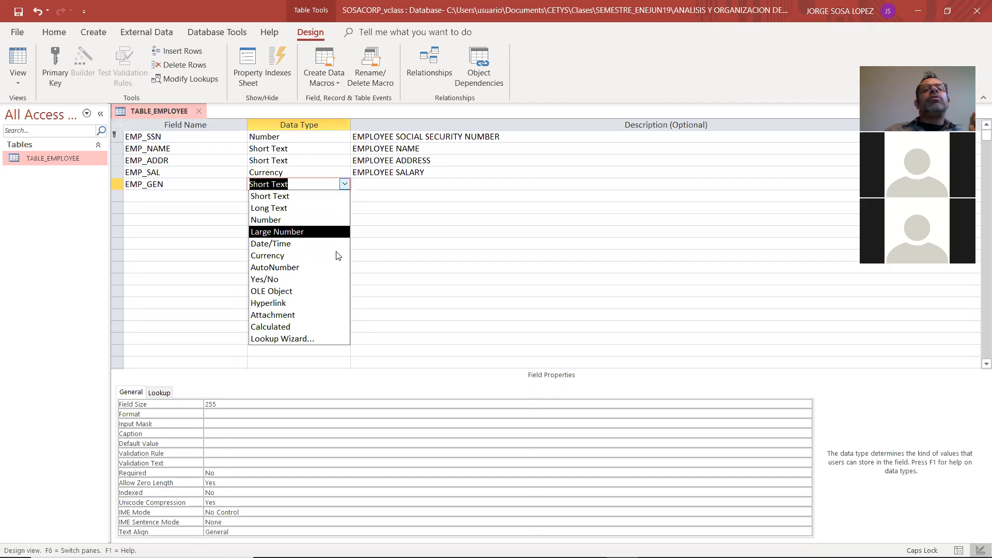
left_click(338, 341)
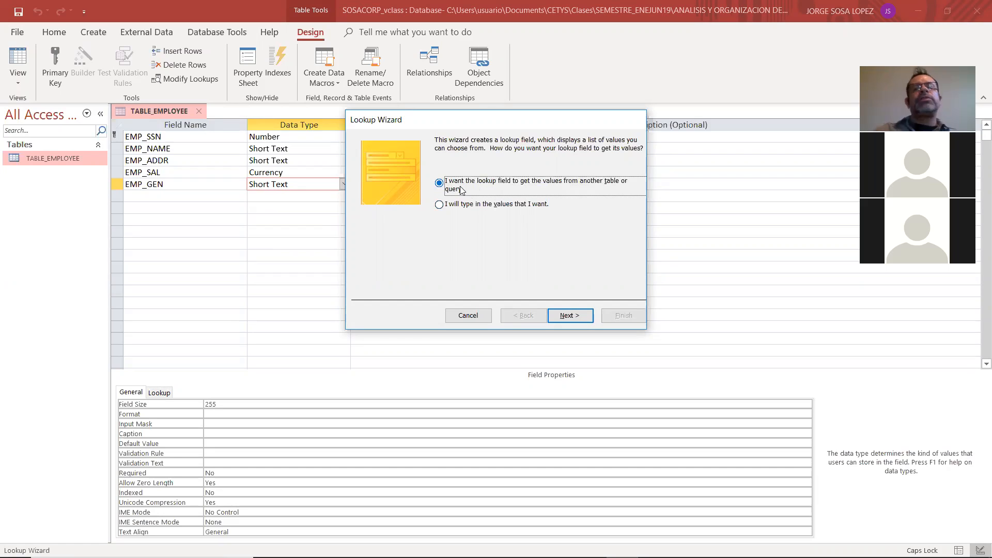
left_click(453, 207)
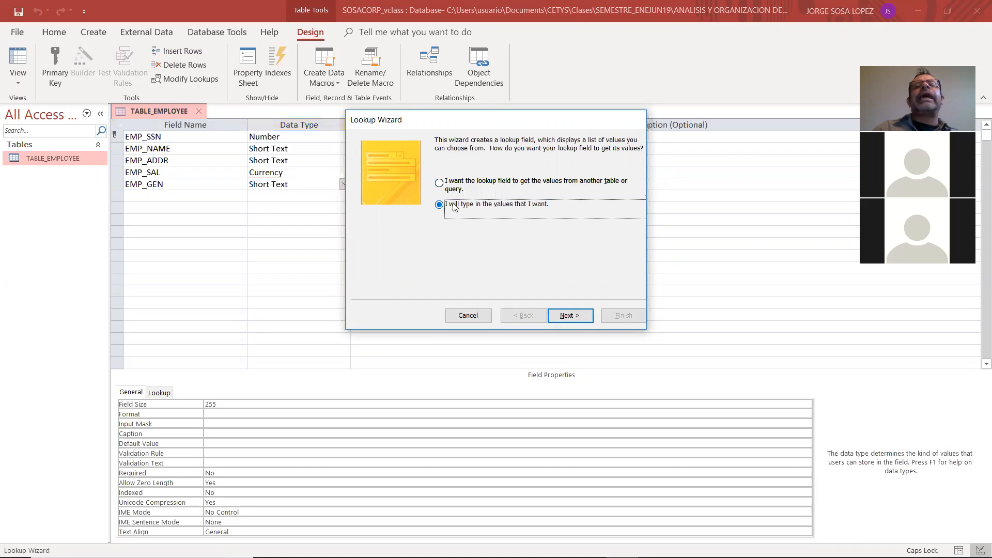
left_click(575, 315)
Enter MALE, FEMALE and OTHER as the lookup values for EMP_GEN and finish the wizard with entries limited to the list
left_click(422, 217)
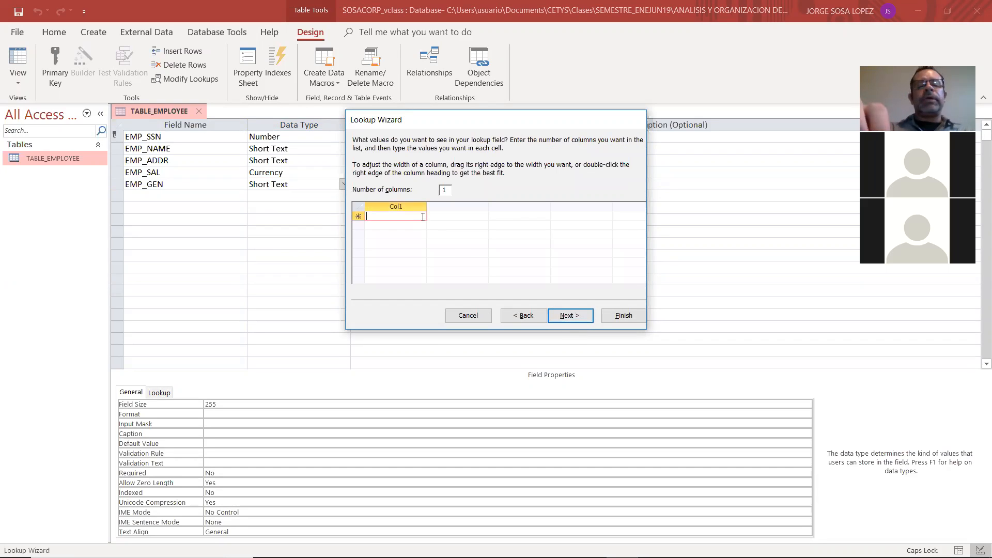
type("MALE")
key("Return")
type("FEMALE")
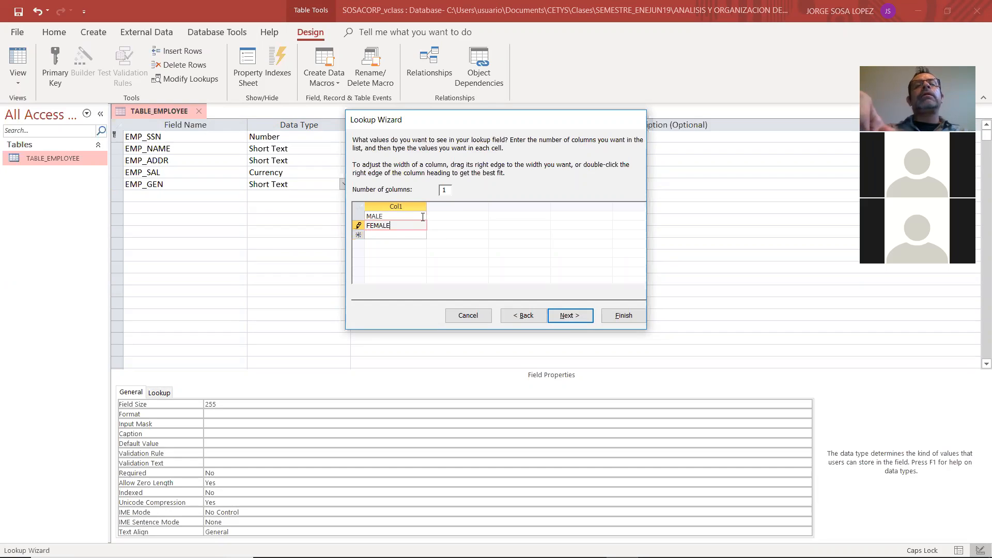
key("Return")
type("OTHER")
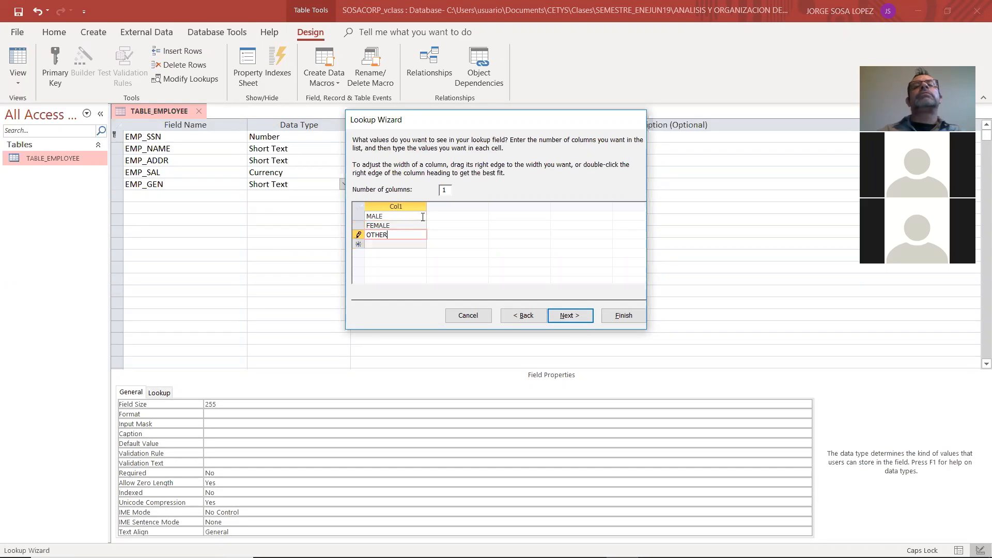
left_click(564, 316)
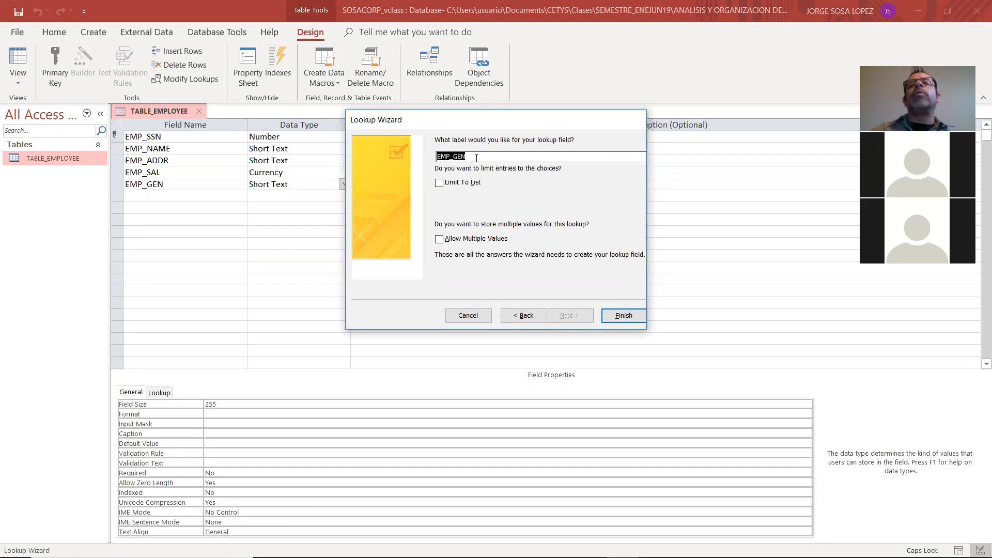
left_click(438, 184)
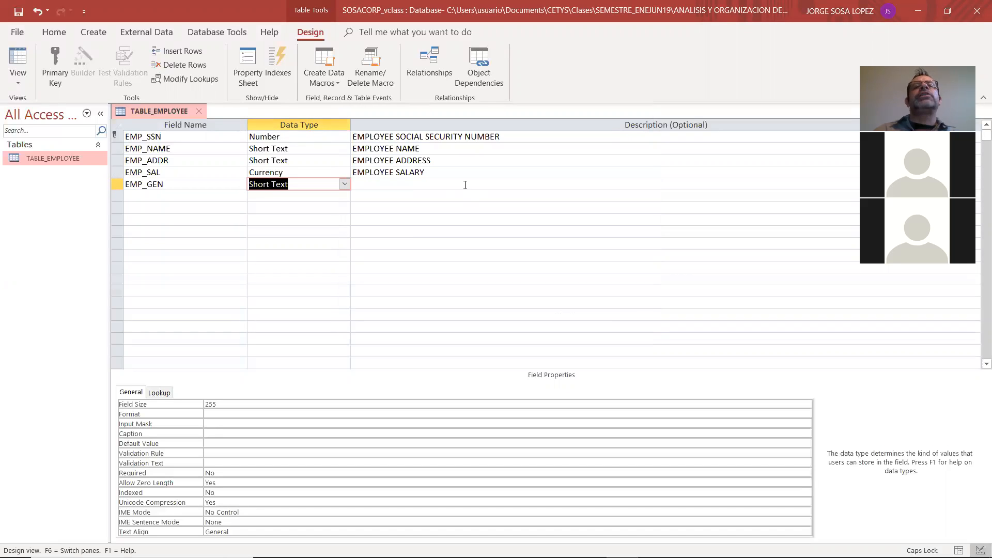
Enter EMPLOYEE GENDER as the description of the EMP_GEN field
left_click(465, 184)
type("EMPLOTE")
key("BackSpace")
key("BackSpace")
type("YEE GENDER")
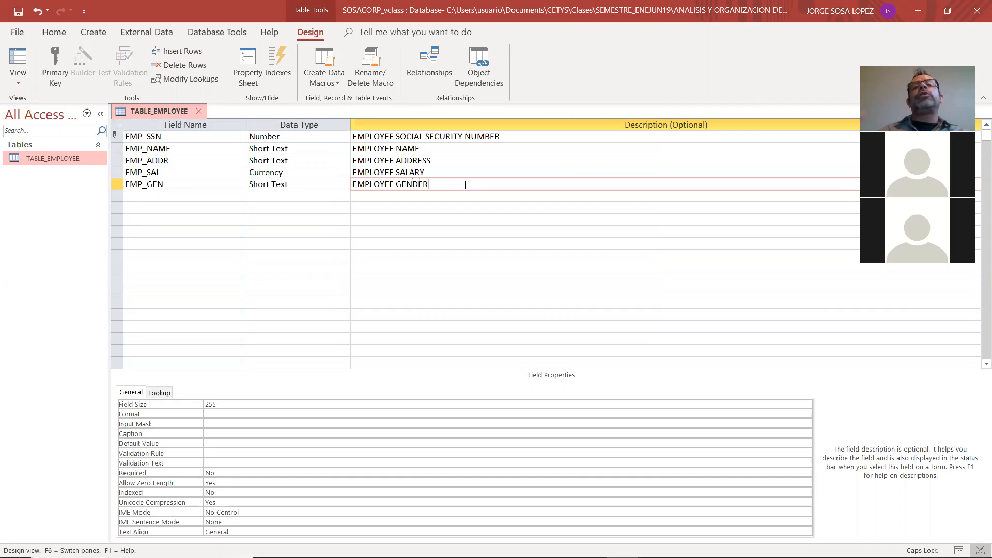
key("Return")
Check the model in Adobe Reader and add the EMP_BDATE field in Access with the Date/Time data type
key("alt+Tab")
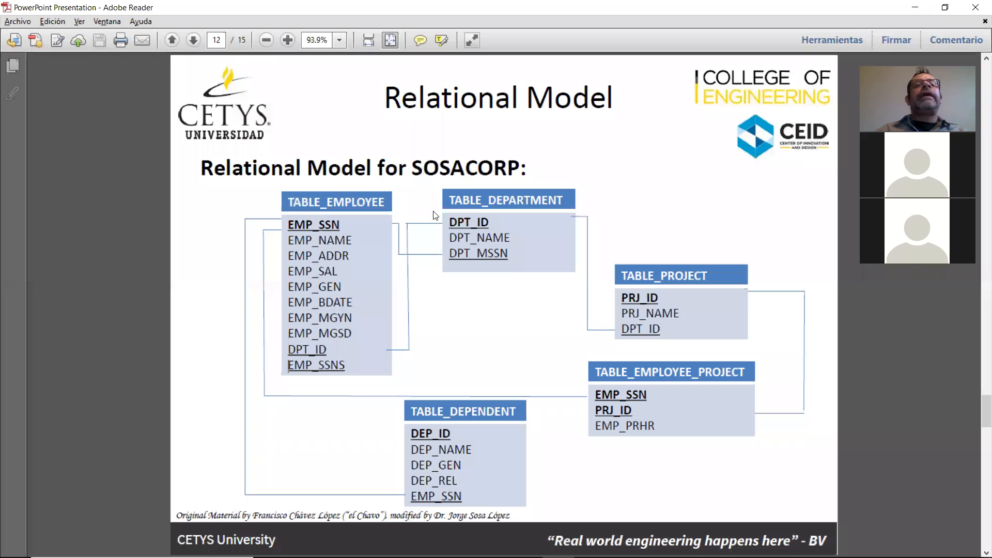
key("alt+Tab")
type("EMP_BDATE")
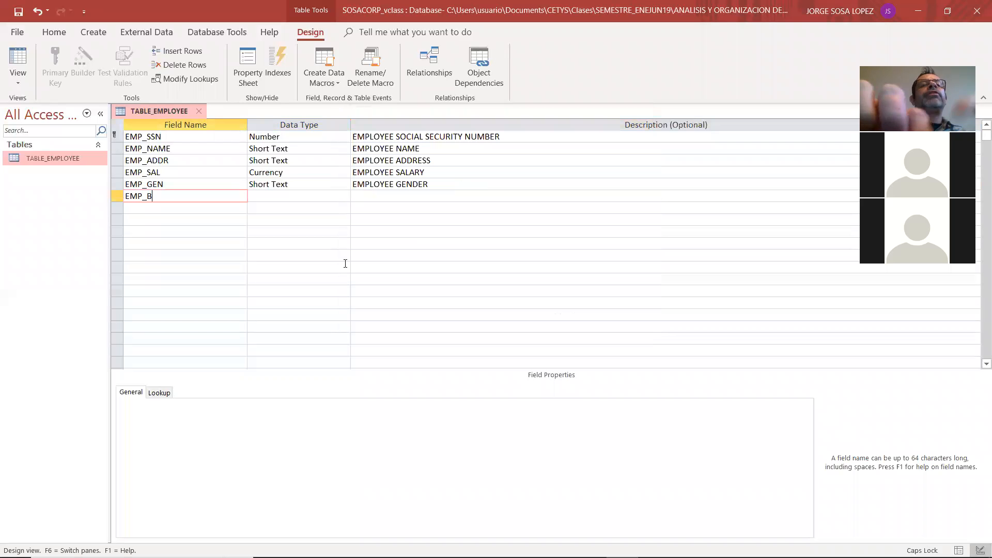
left_click(342, 201)
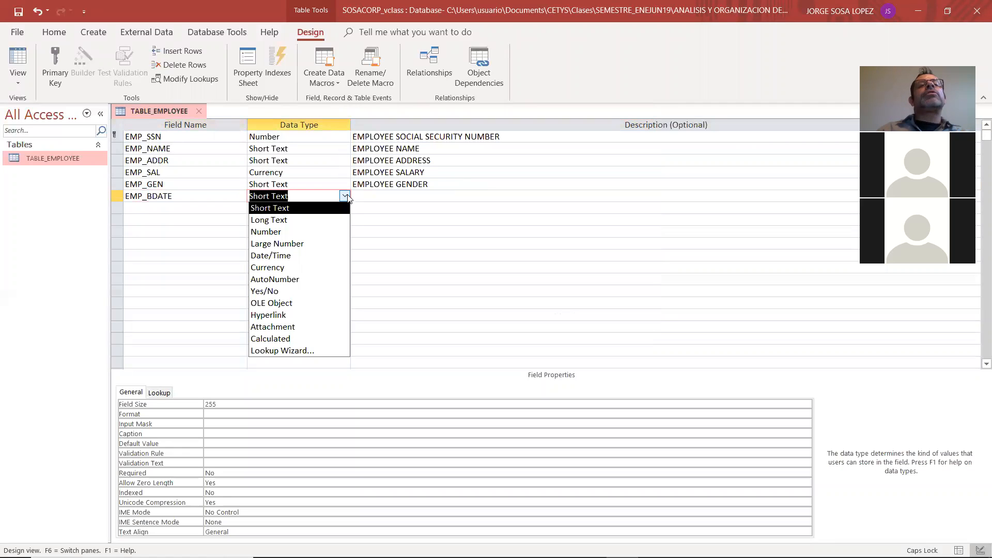
left_click(309, 257)
Enter EMPLOYEE BIRTHDATE as the description of the EMP_BDATE field
left_click(372, 198)
type("EML")
key("BackSpace")
type("PLOYEE BIRTHDATE")
key("Return")
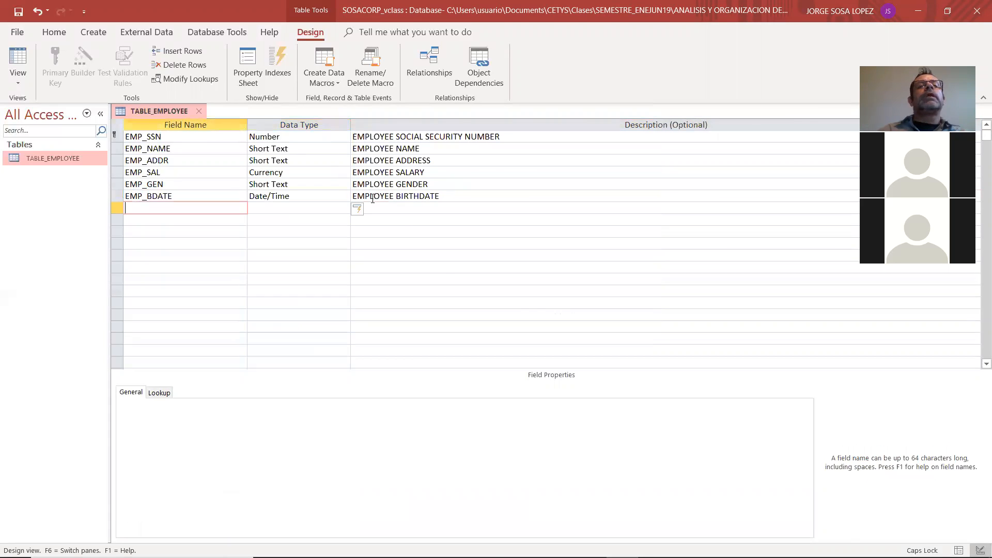
Add the EMP_MGYN field below EMP_BDATE in the employee table
type("EM")
type("P_MGY")
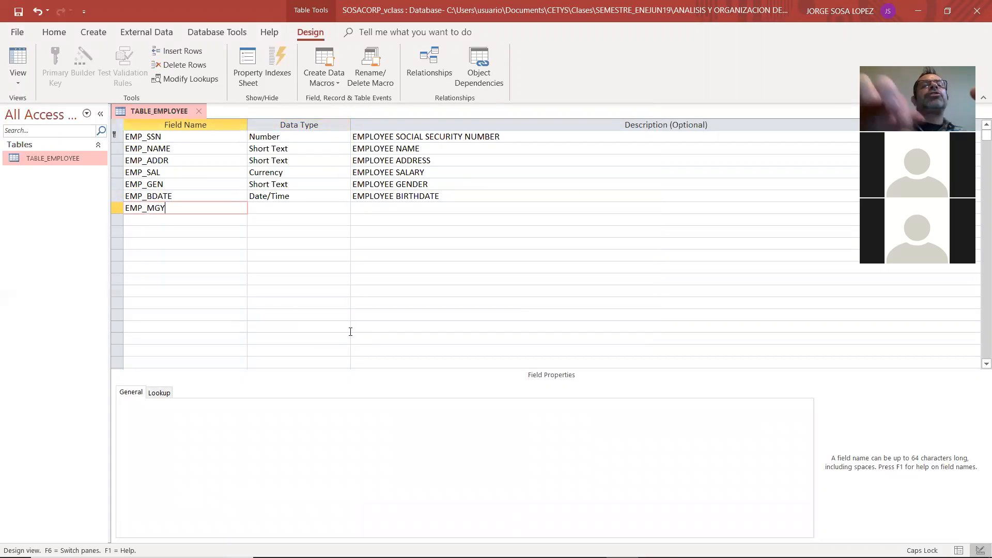
type("N")
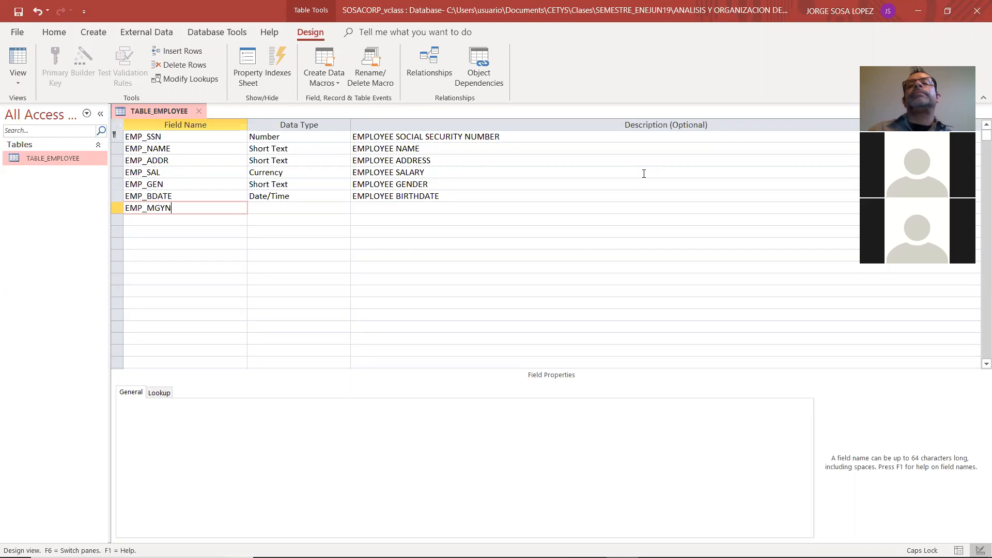
left_click(315, 184)
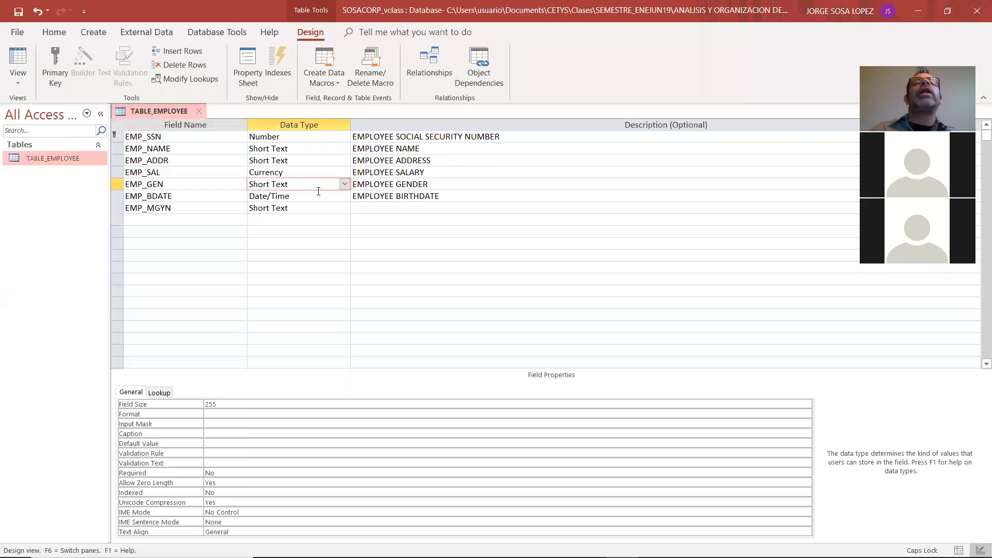
left_click(322, 209)
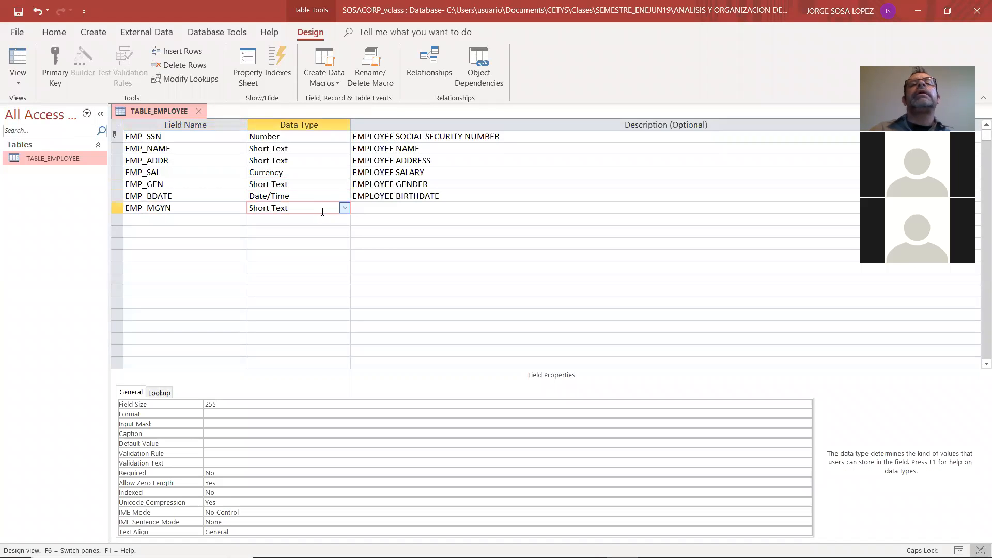
left_click(333, 180)
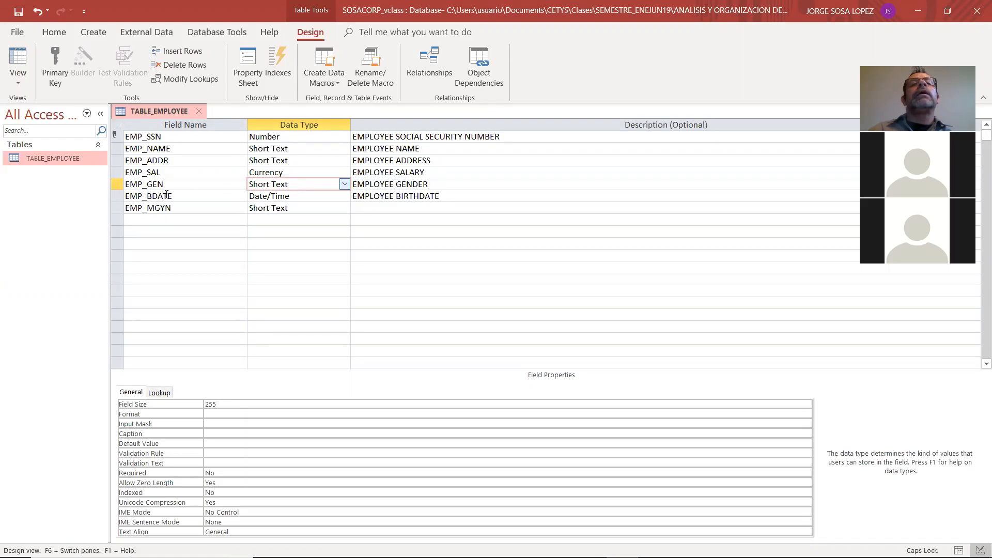
left_click(344, 184)
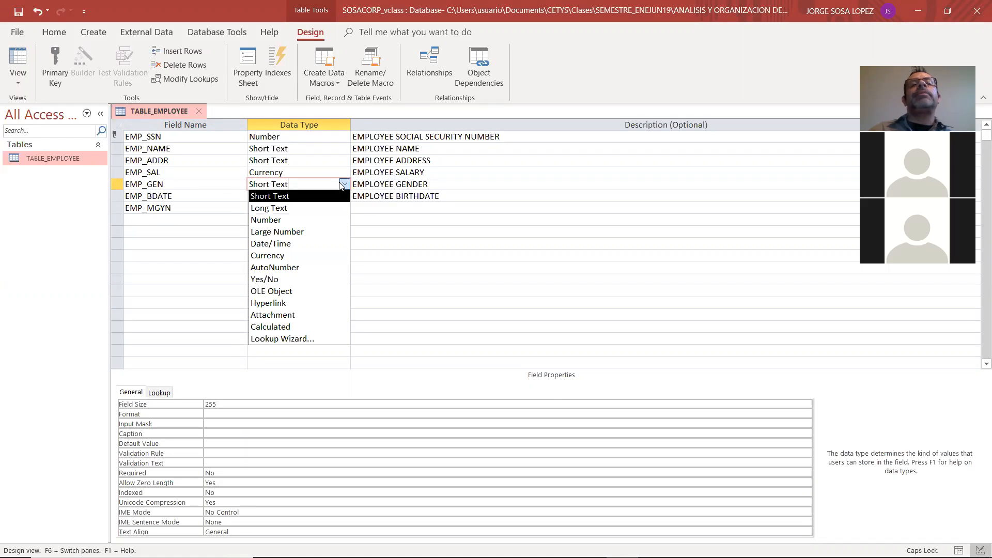
left_click(318, 339)
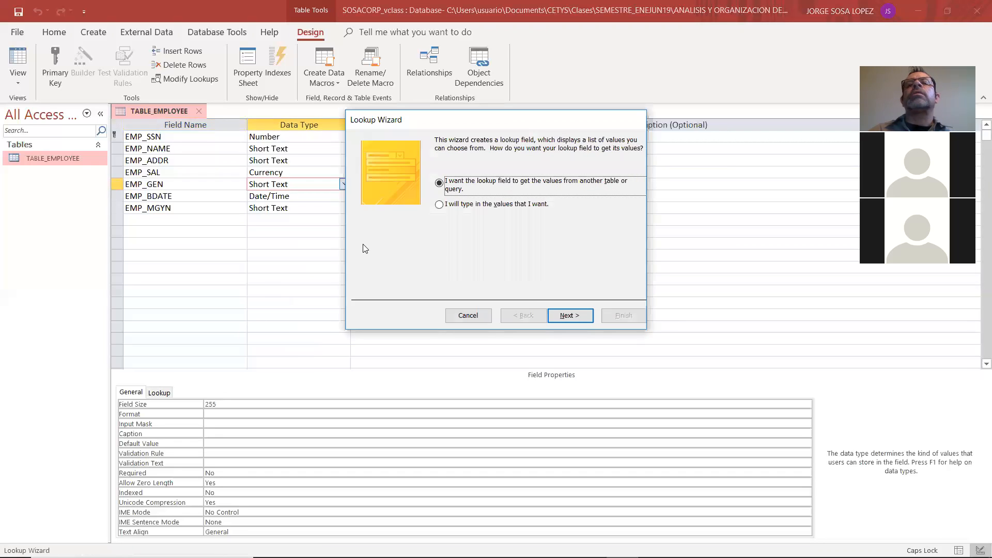
left_click(459, 316)
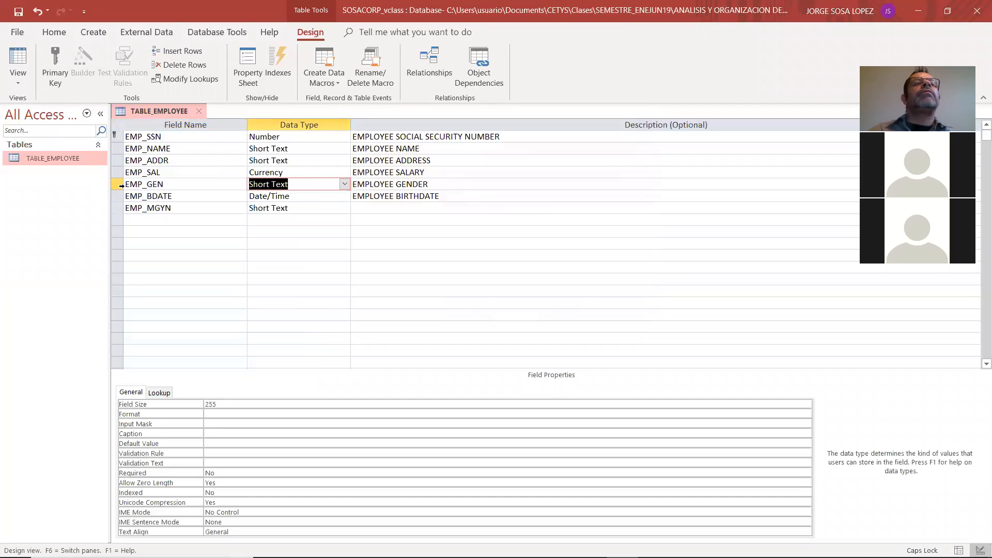
Delete the EMP_GEN field row from the employee table
left_click(117, 184)
right_click(118, 185)
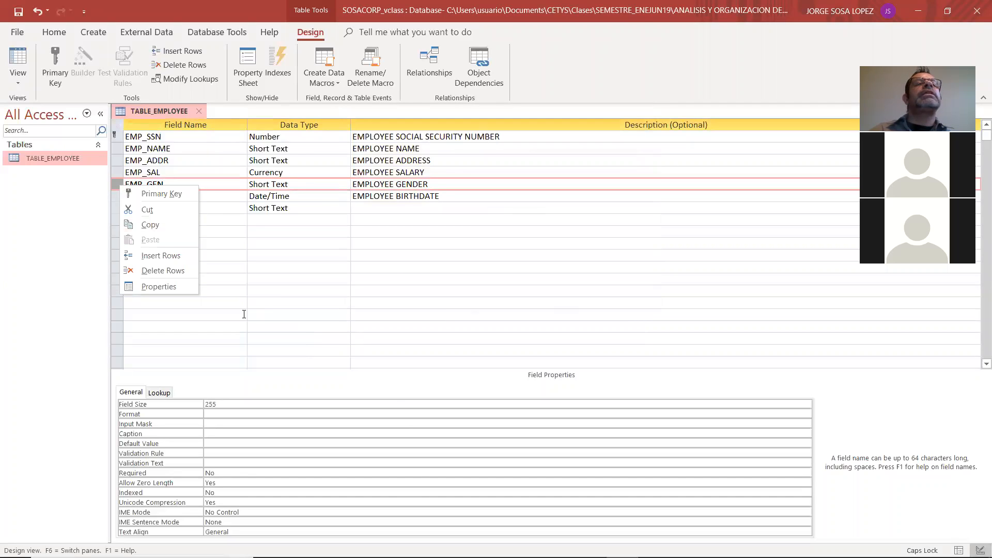
left_click(243, 315)
left_click(112, 184)
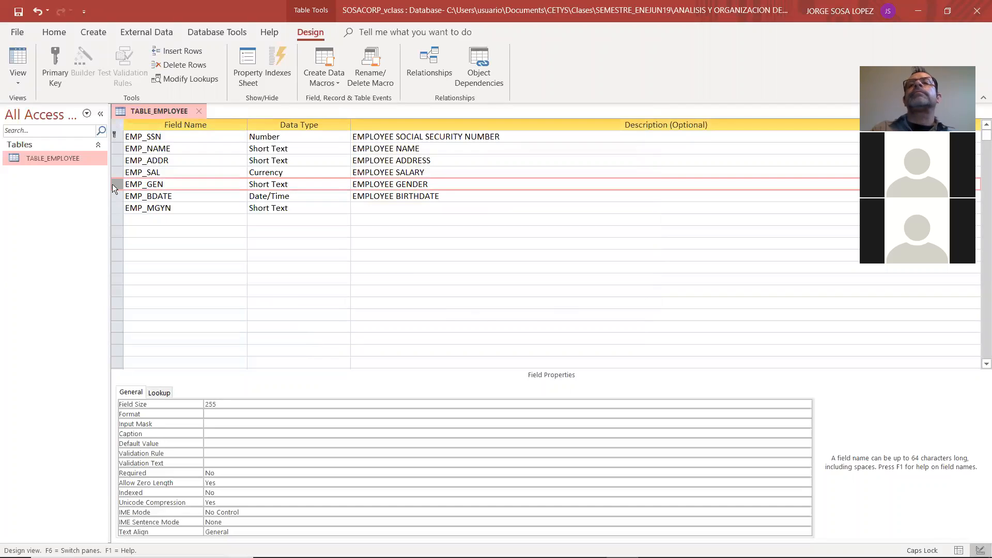
key("shift+Down")
key("shift+Down")
left_click(113, 183)
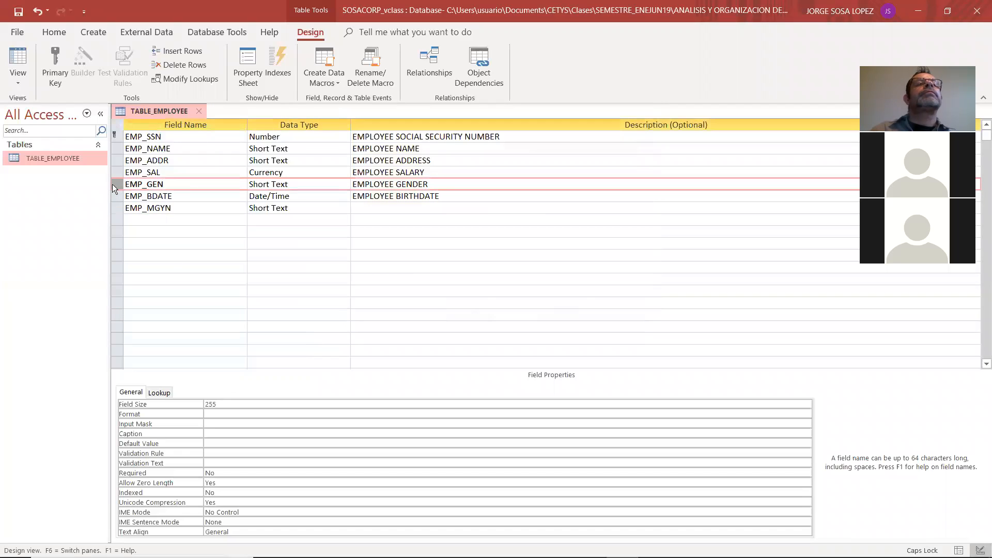
right_click(111, 184)
left_click(150, 270)
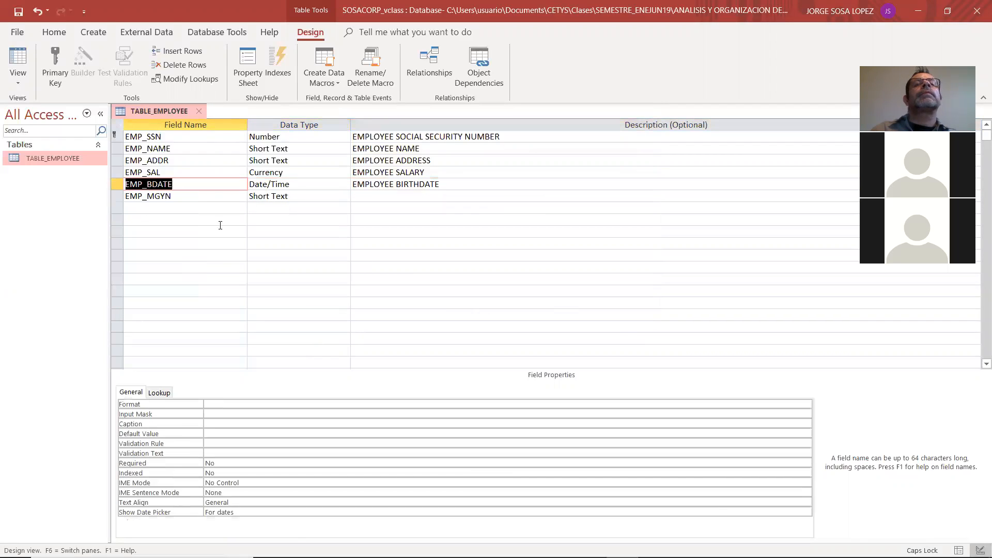
Delete the EMP_BDATE and EMP_MGYN field rows from the employee table
left_click(116, 185)
right_click(116, 185)
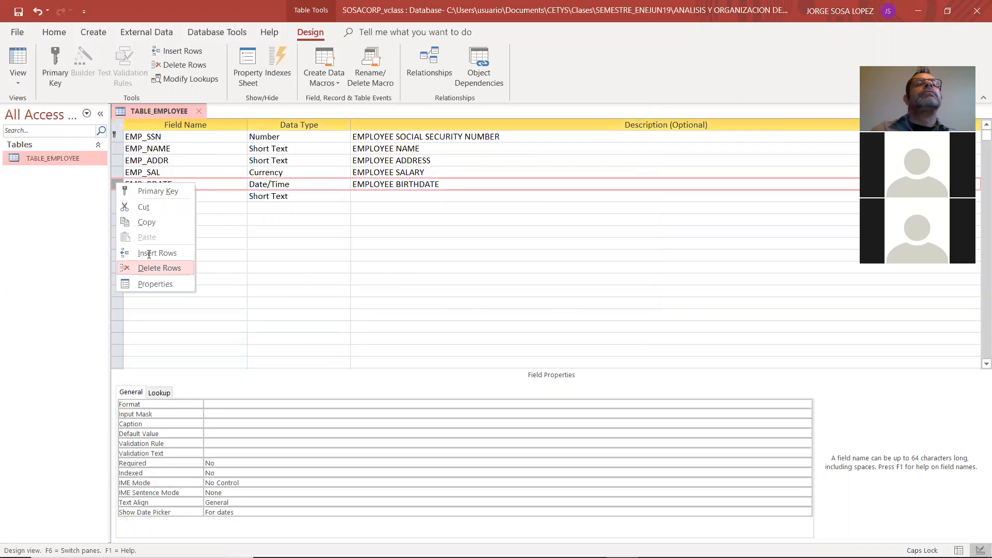
left_click(150, 268)
right_click(118, 188)
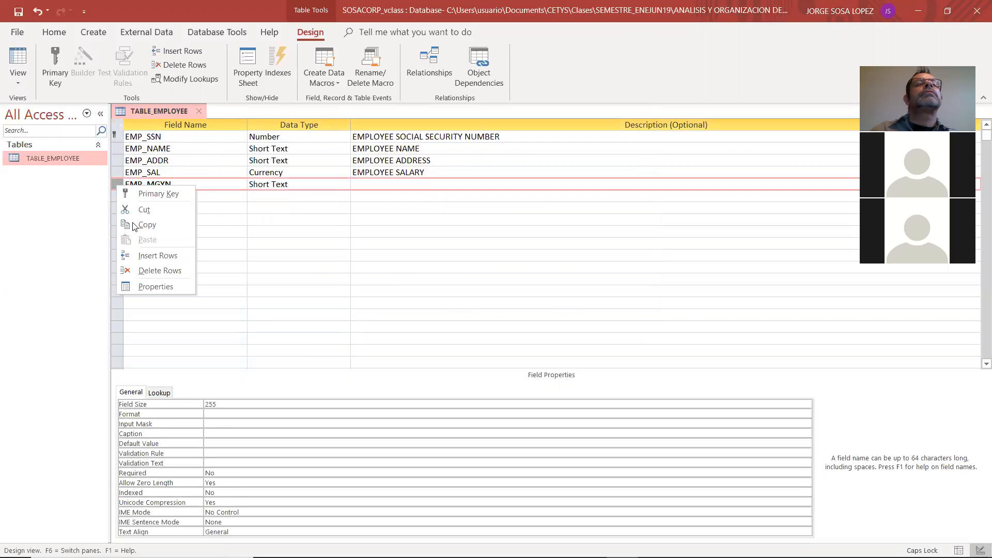
left_click(150, 270)
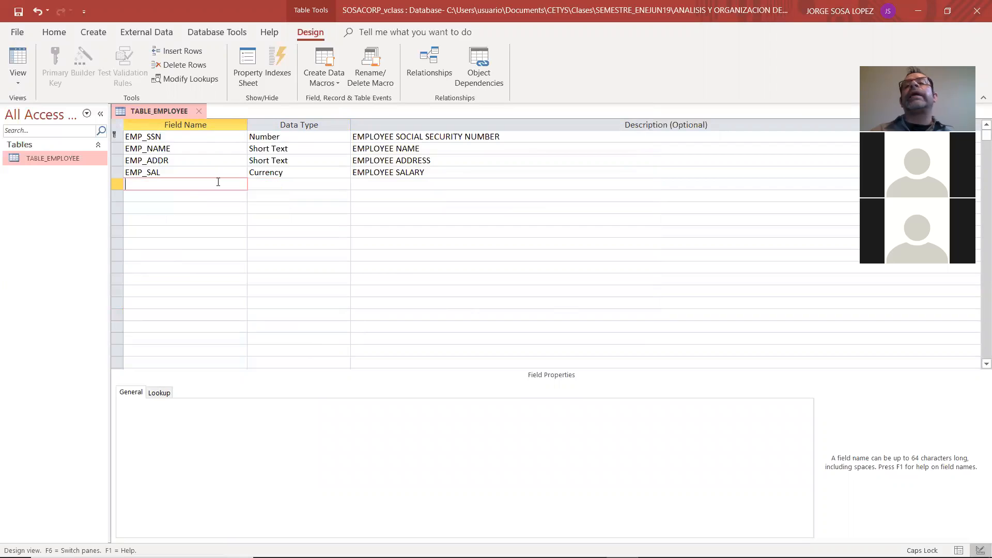
Add the EMP_GEN field below EMP_SAL again and start a Lookup Wizard list with typed-in values for it
type("EMP")
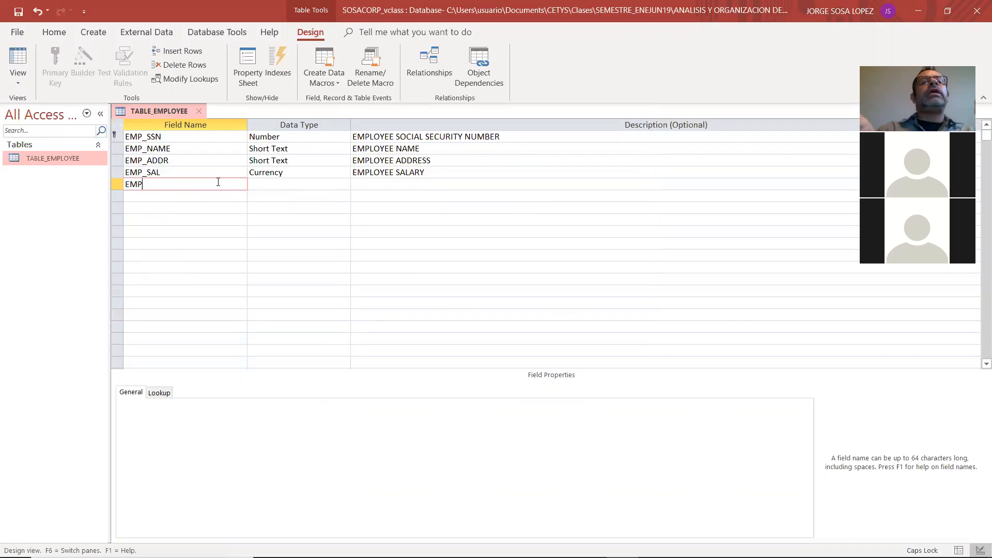
type("_GEN")
key("Tab")
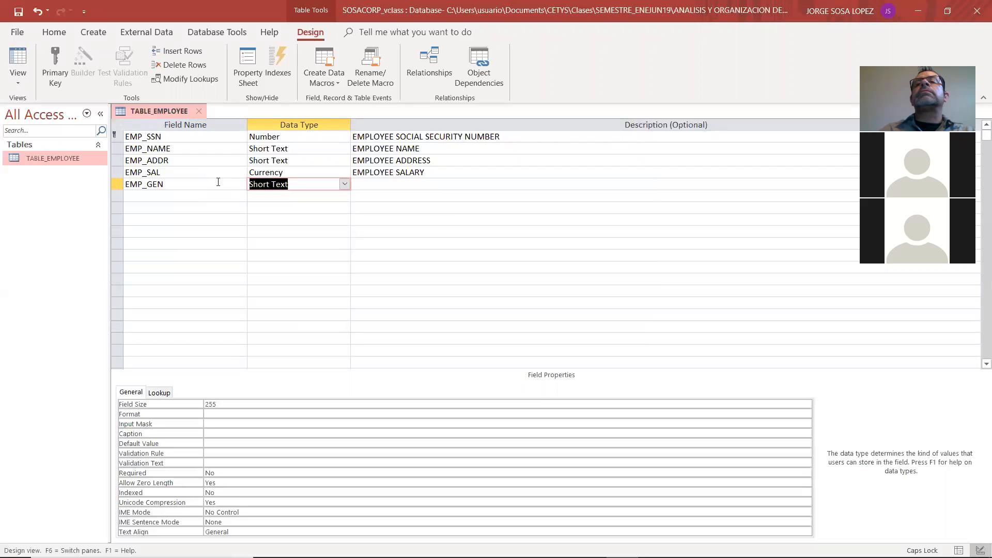
left_click(344, 185)
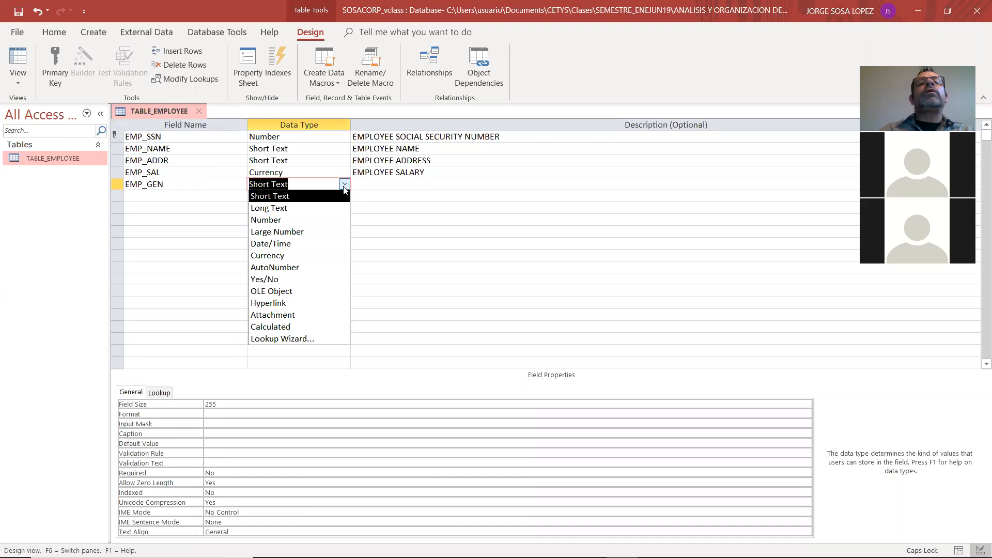
left_click(308, 339)
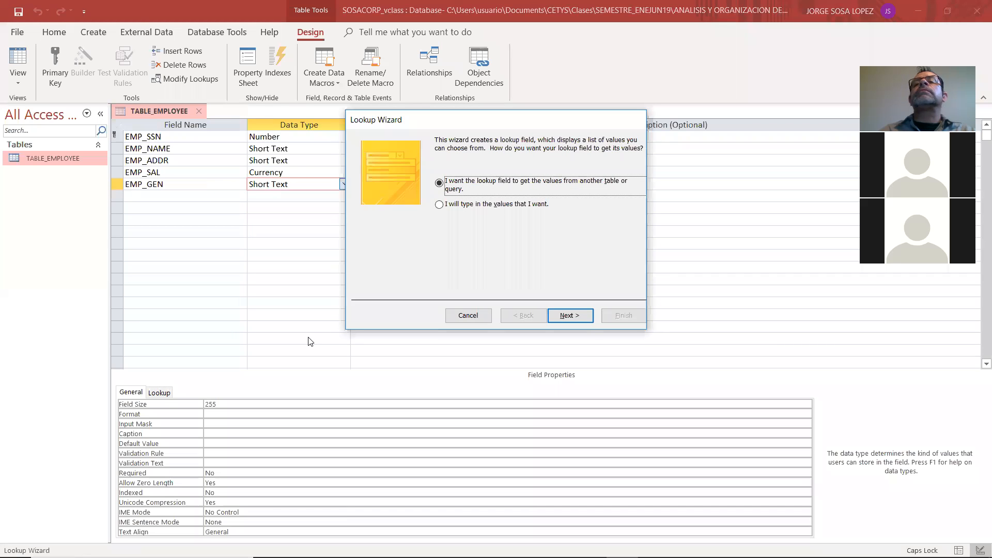
left_click(440, 205)
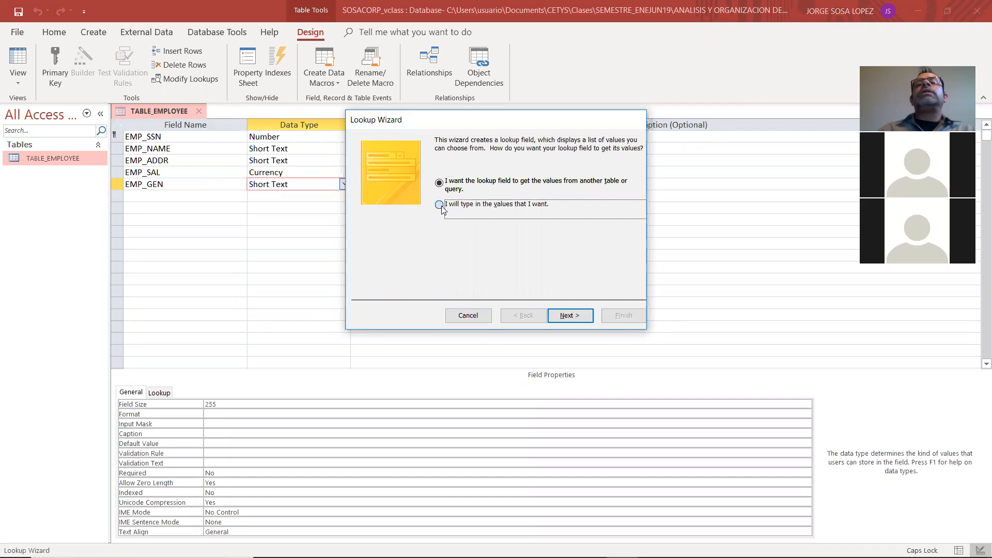
left_click(568, 315)
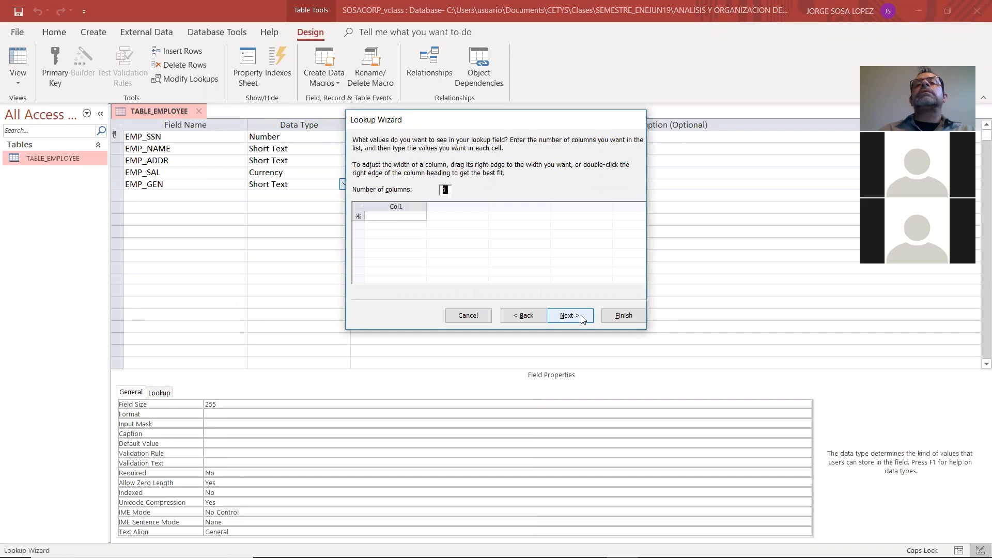
Enter MALE, FEMALE and OTHER as the single-column values of the EMP_GEN lookup list
left_click(400, 218)
type("MALE")
key("Return")
type("FEMALE")
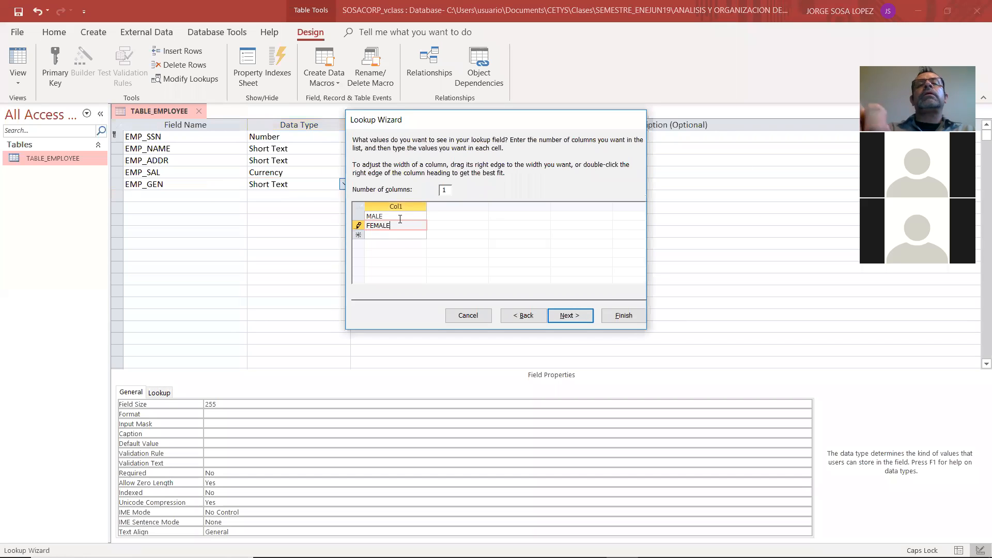
key("Return")
type("OTHER")
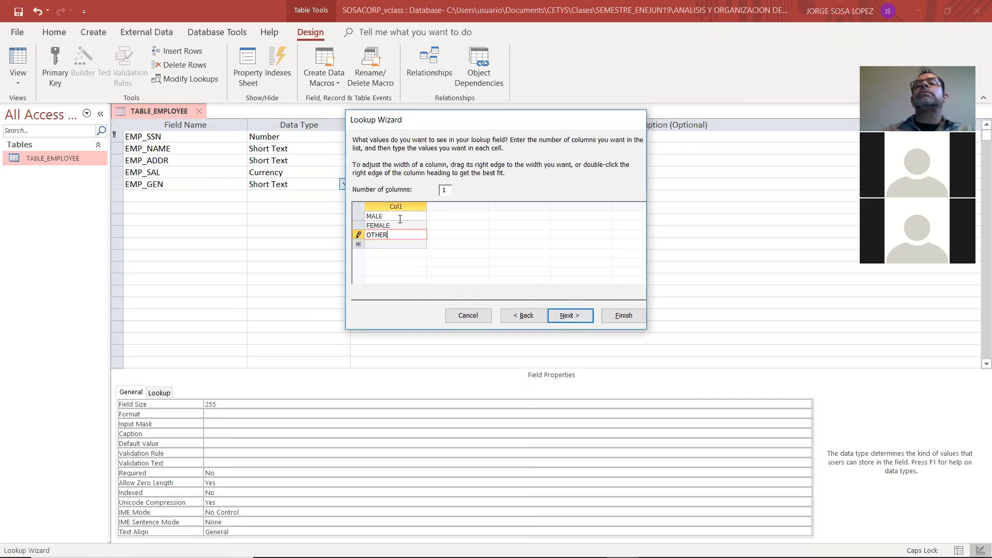
Limit the EMP_GEN lookup field to the listed choices and finish the Lookup Wizard
left_click(556, 316)
left_click(439, 182)
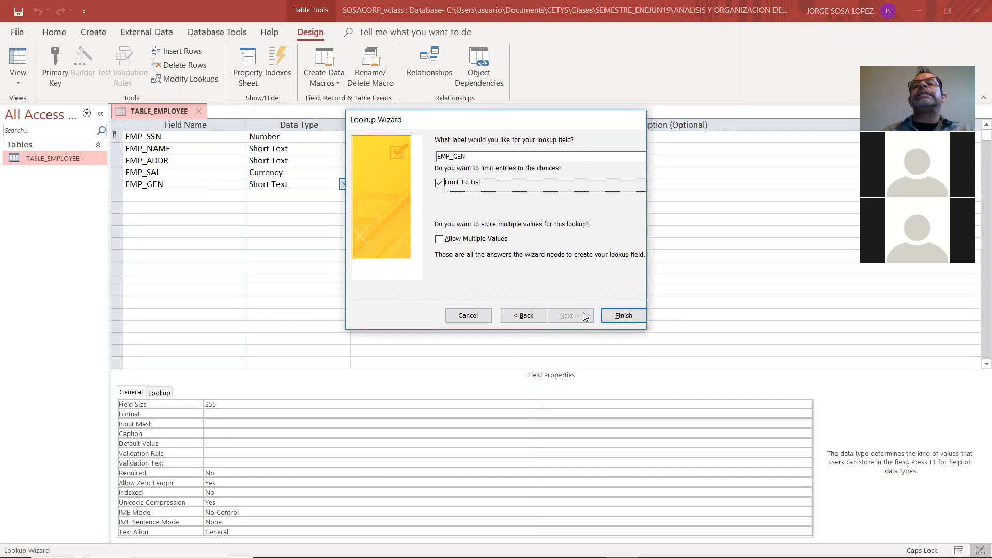
left_click(619, 317)
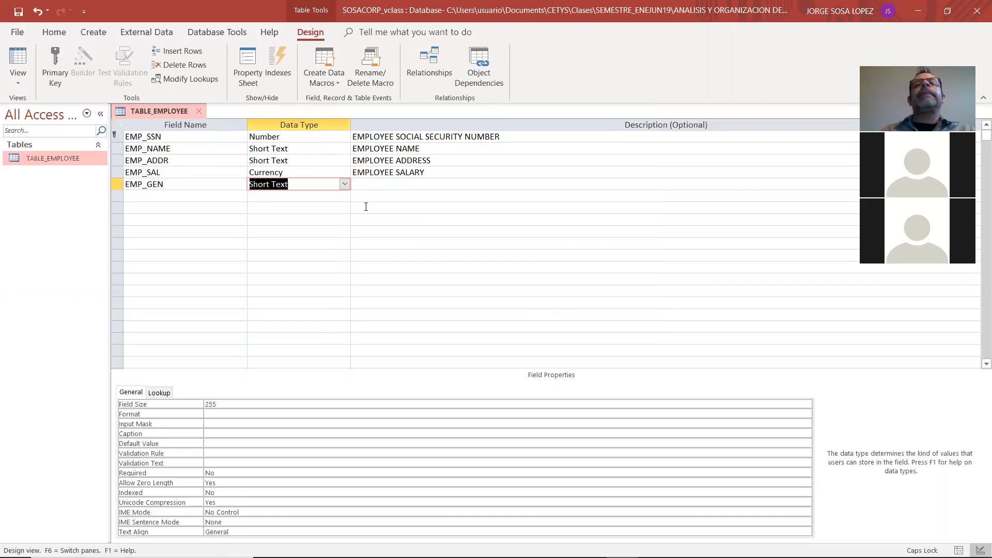
Enter EMPLOYEE_GENDER as the description of the EMP_GEN field
left_click(218, 195)
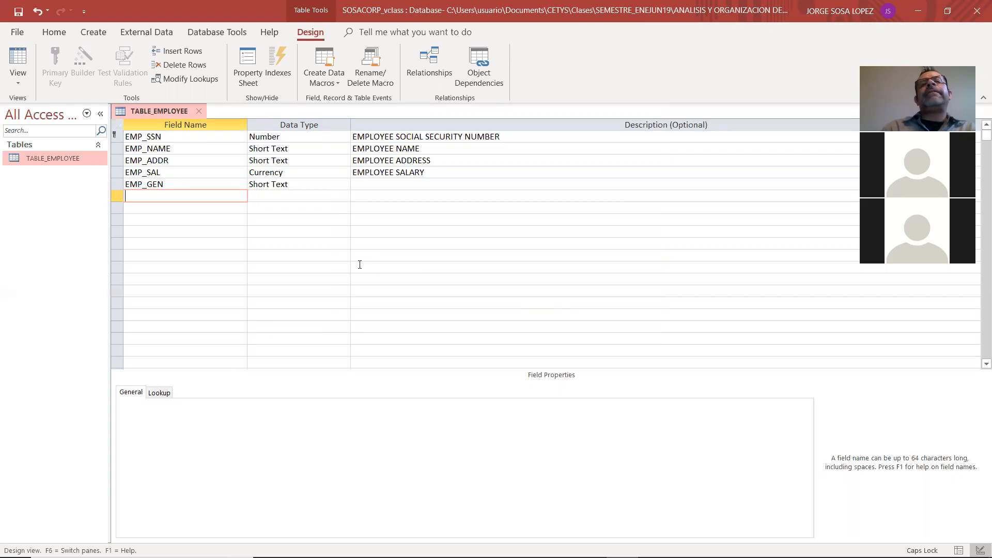
key("Up")
key("Tab")
key("Tab")
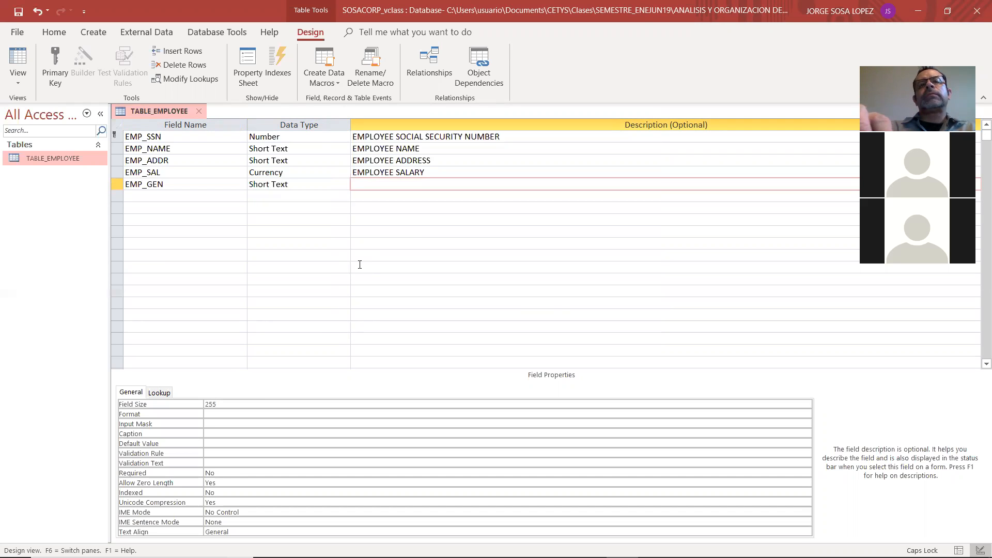
type("EMPLOYE")
key("BackSpace")
key("BackSpace")
key("BackSpace")
key("BackSpace")
key("BackSpace")
key("BackSpace")
key("BackSpace")
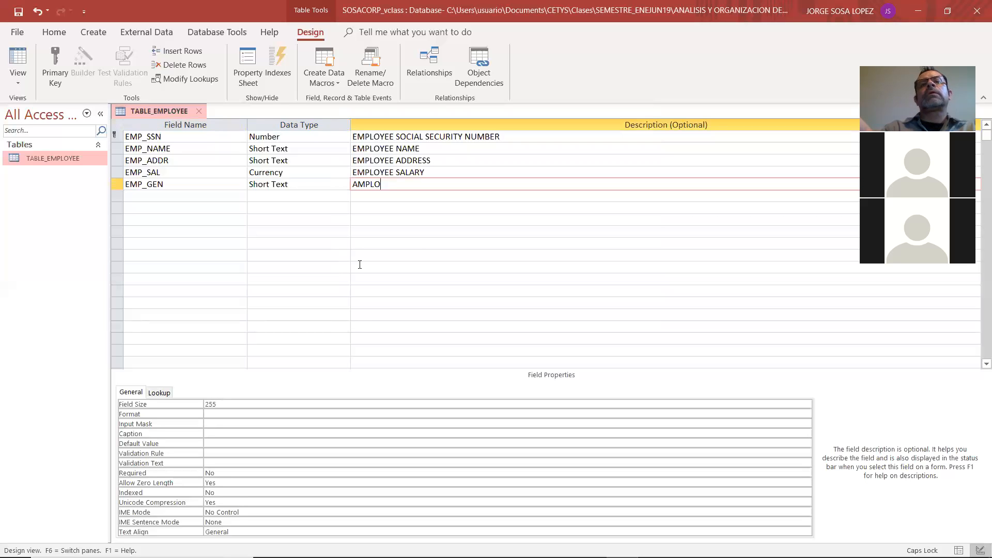
type("EMPLOTEE")
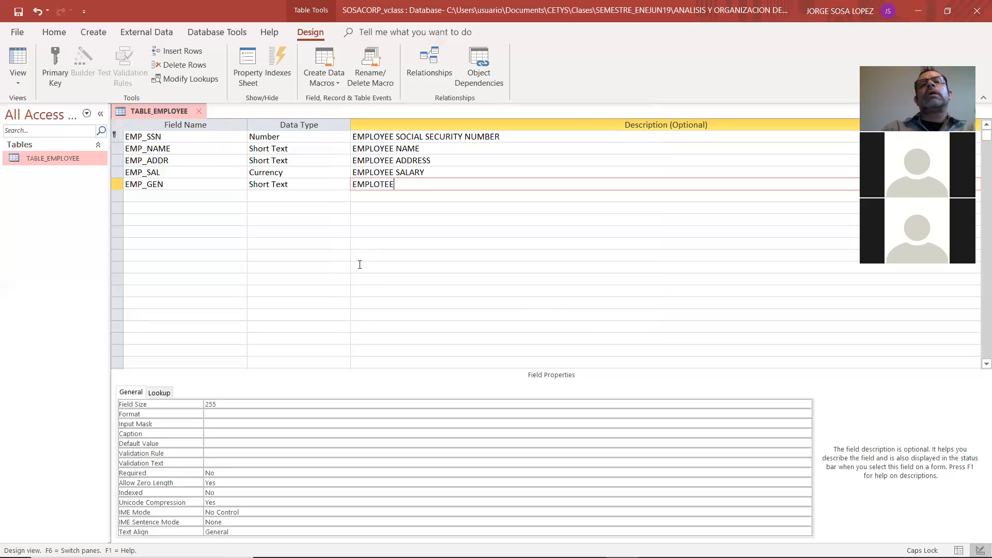
key("BackSpace")
key("BackSpace")
key("BackSpace")
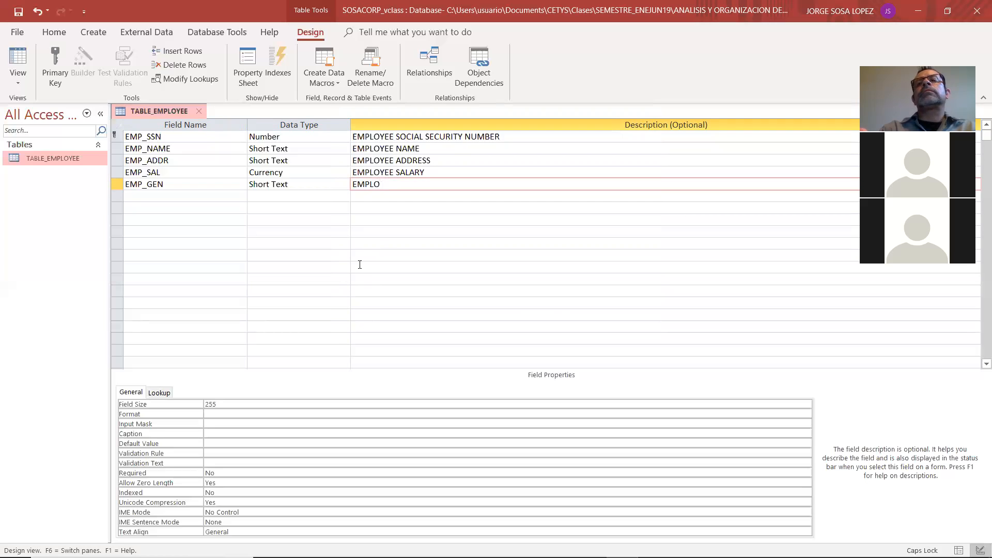
type("YEE_")
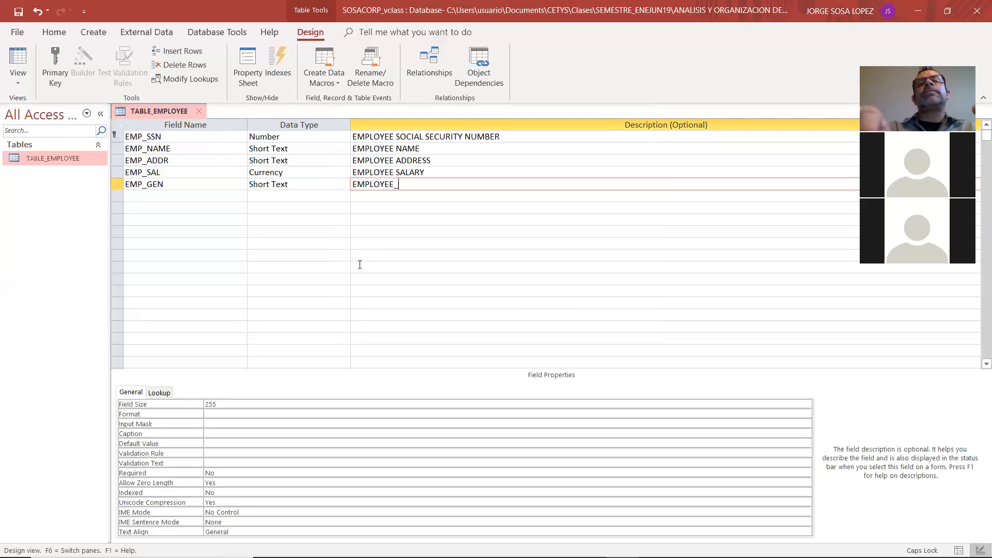
type("GENDER")
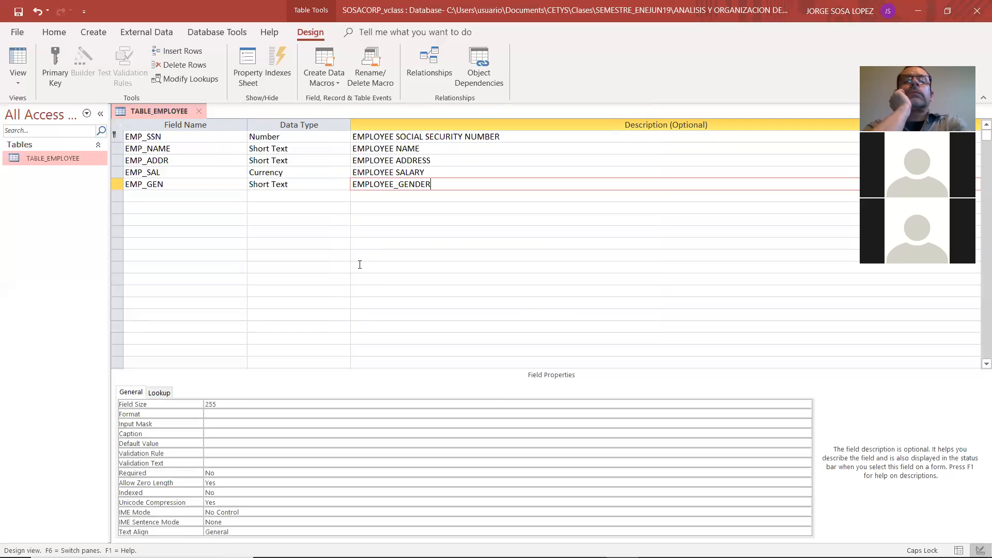
key("Return")
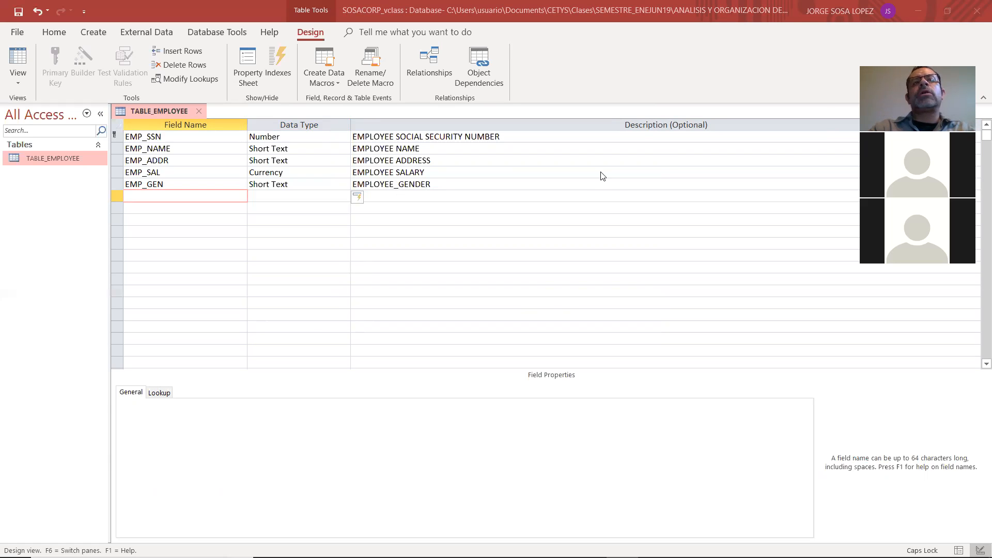
Check the relational model in Adobe Reader, and in Access add the EMP_BDATE field below EMP_GEN with the Date/Time data type
key("alt+Tab")
key("alt+Tab")
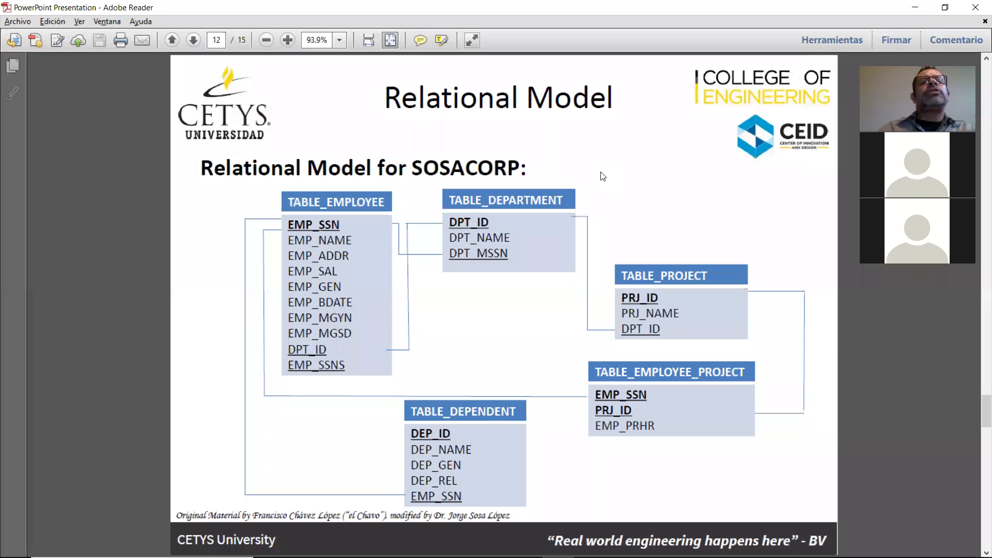
key("alt+Tab")
key("alt+Tab")
type("EMP_BDA")
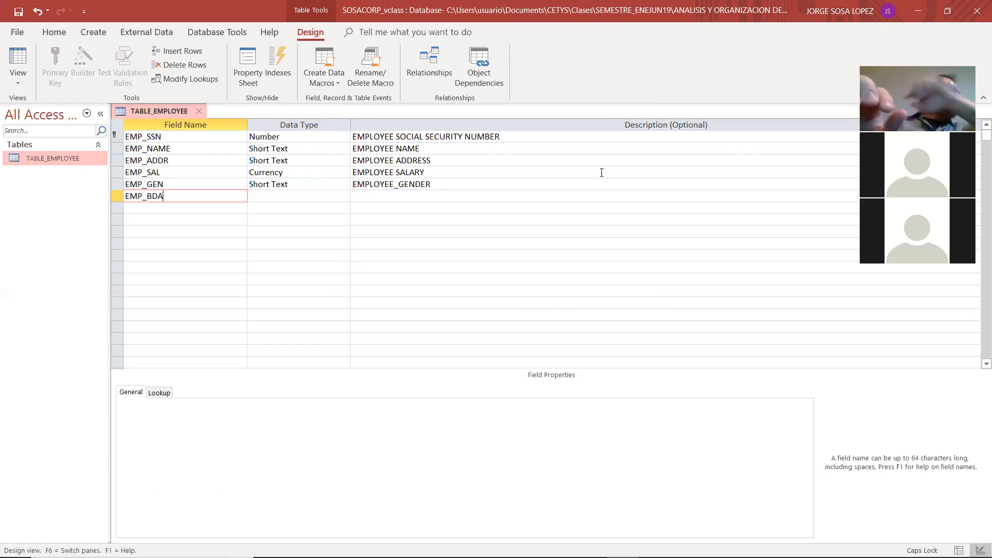
type("TE")
key("Tab")
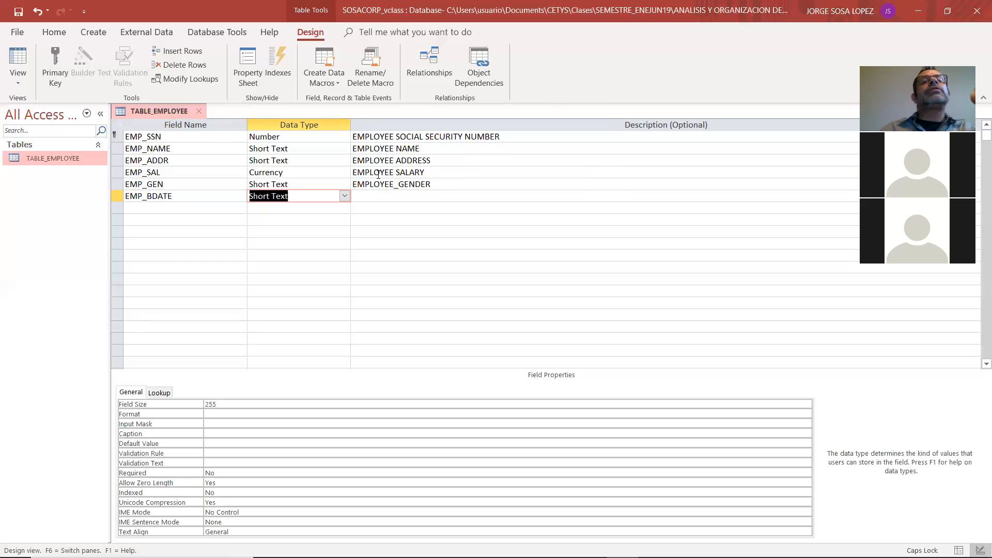
left_click(344, 196)
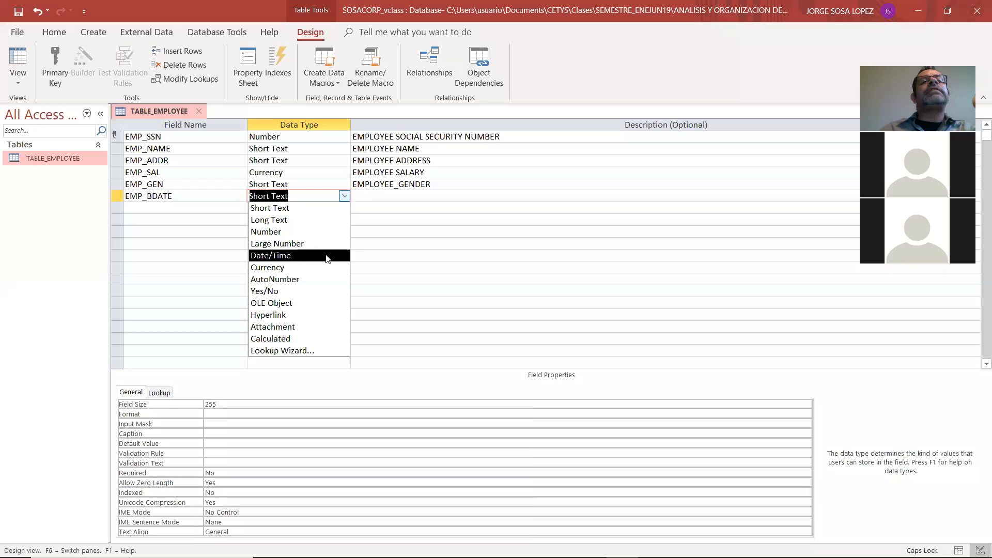
left_click(327, 255)
Enter EMPLOYEE BIRTHDATE as the description of the EMP_BDATE field
left_click(396, 195)
type("EMP")
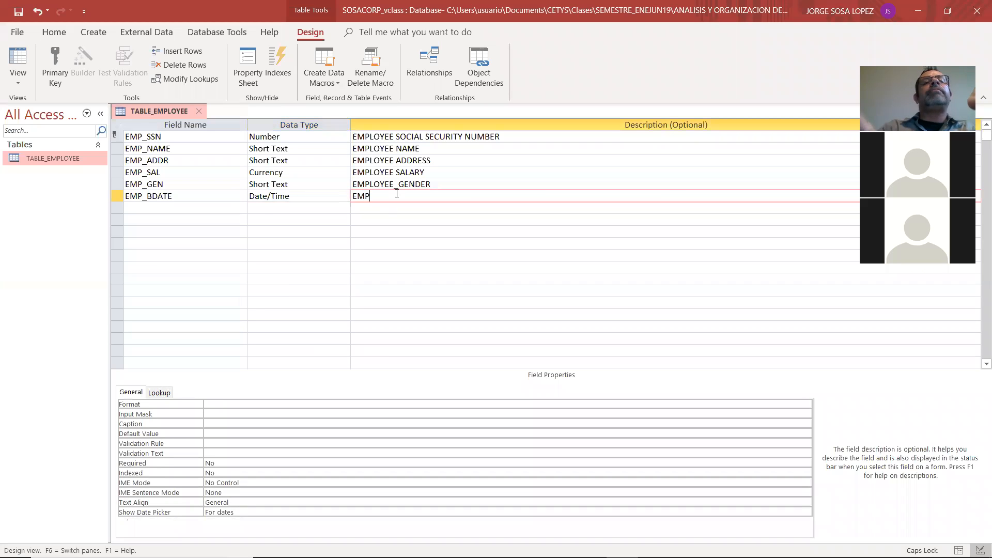
type("LOYE")
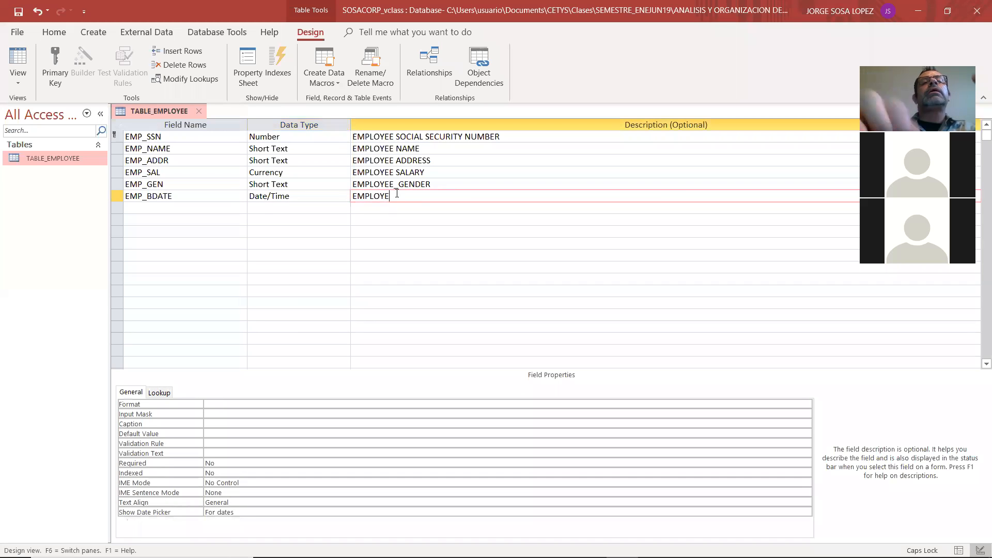
type("E BIR")
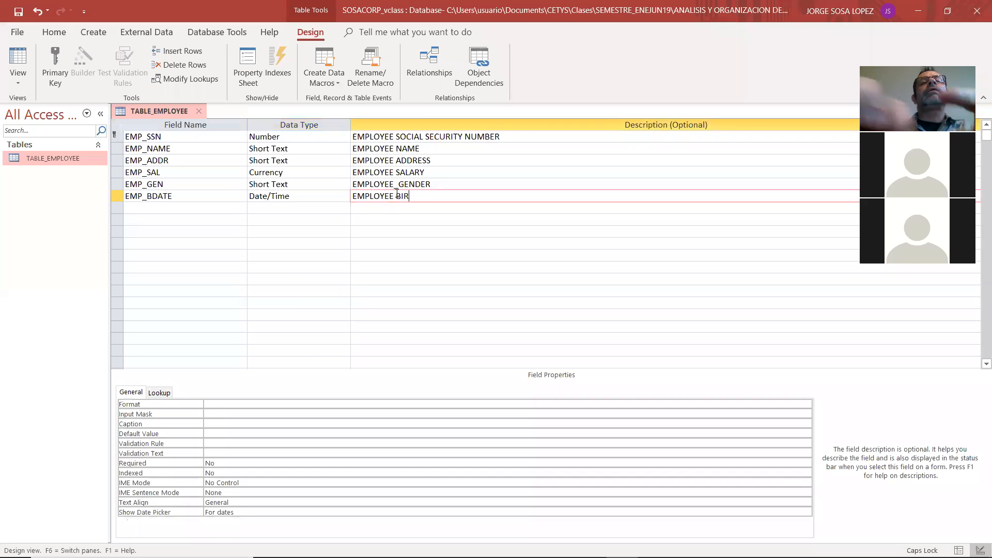
type("THDATE")
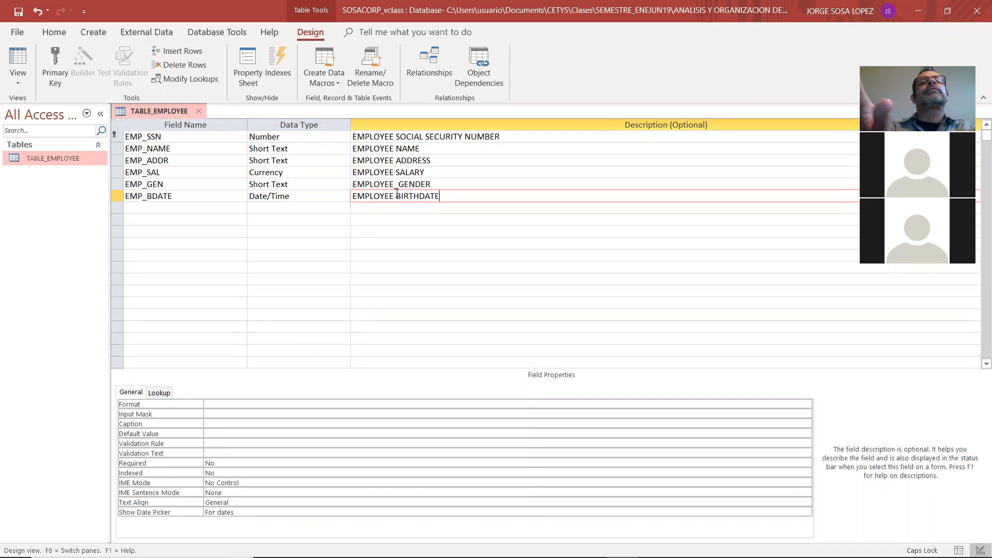
key("Return")
After checking the model in Adobe Reader, add the EMP_MGYN field below EMP_BDATE in Access and set the EMP_BDATE data type to Yes/No
key("alt+Tab")
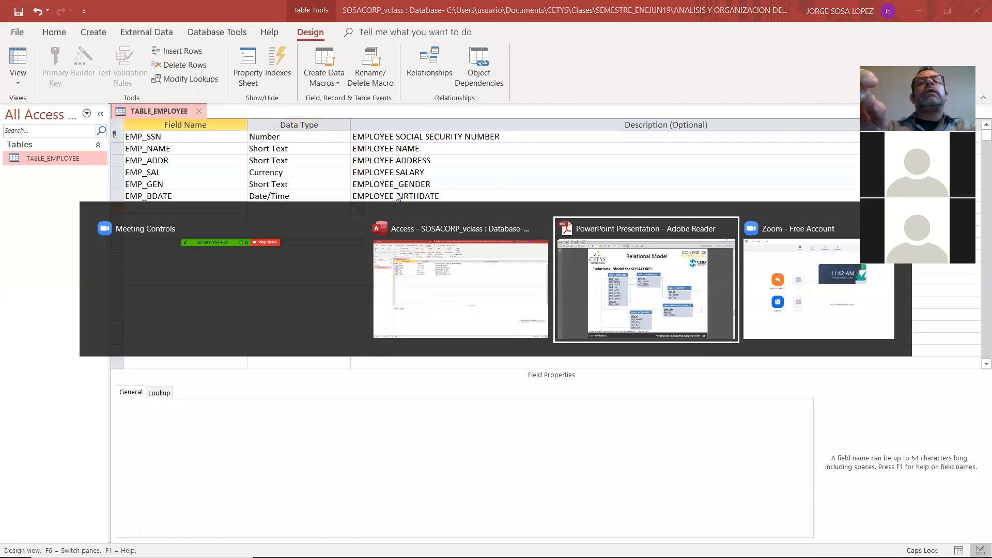
key("alt+Tab")
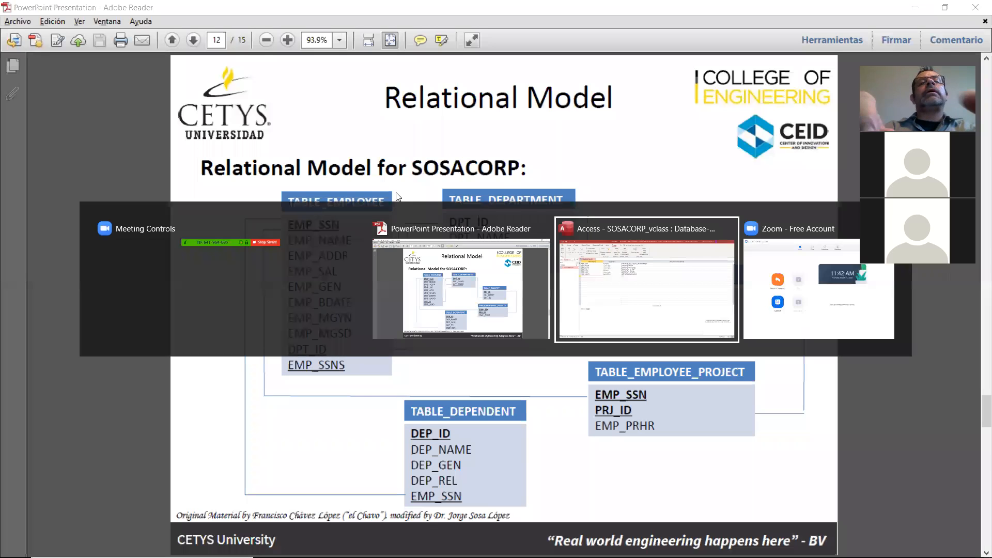
type("EMP_MGYN")
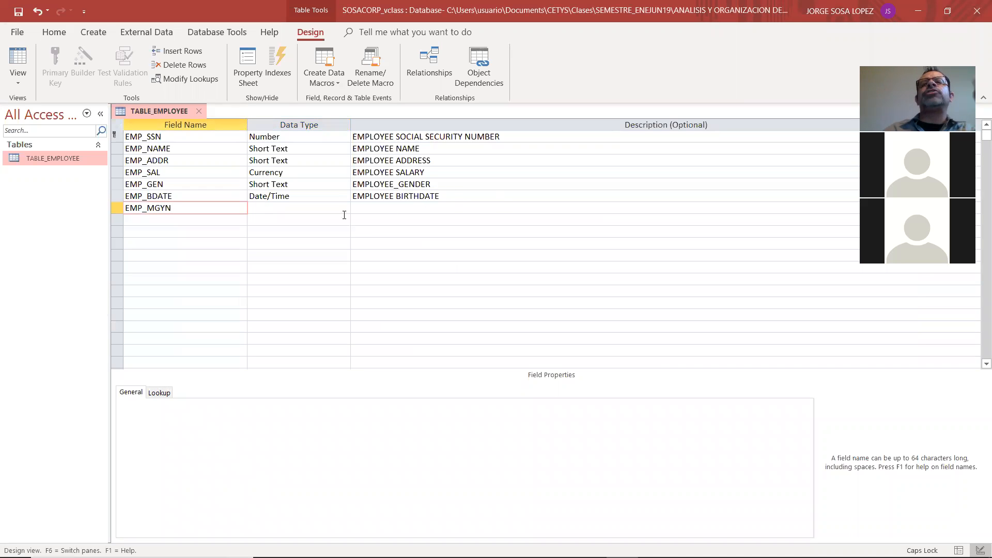
left_click(339, 200)
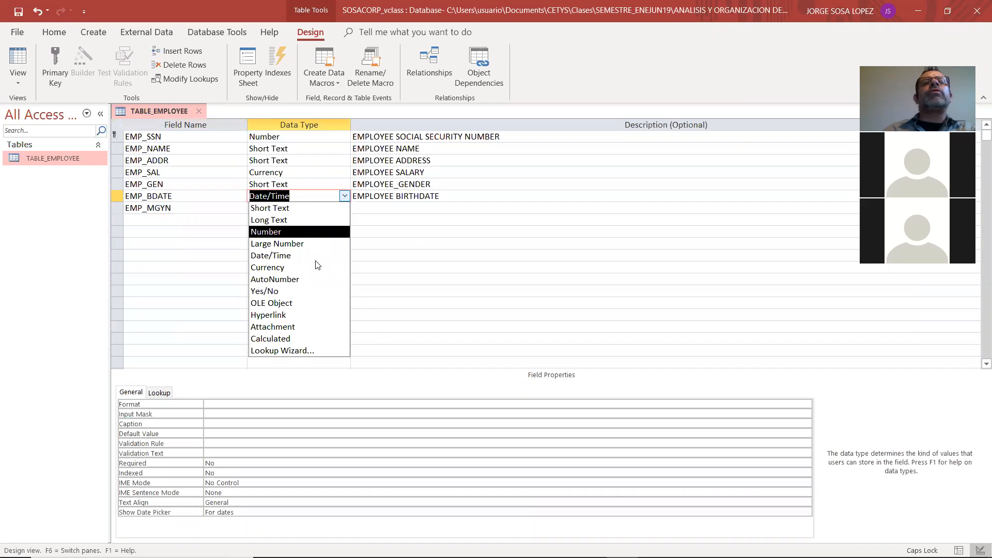
left_click(307, 292)
Enter IS EMPLOYEE A MANAGER? as the description of the EMP_MGYN field
left_click(389, 209)
type("IS EMPLO")
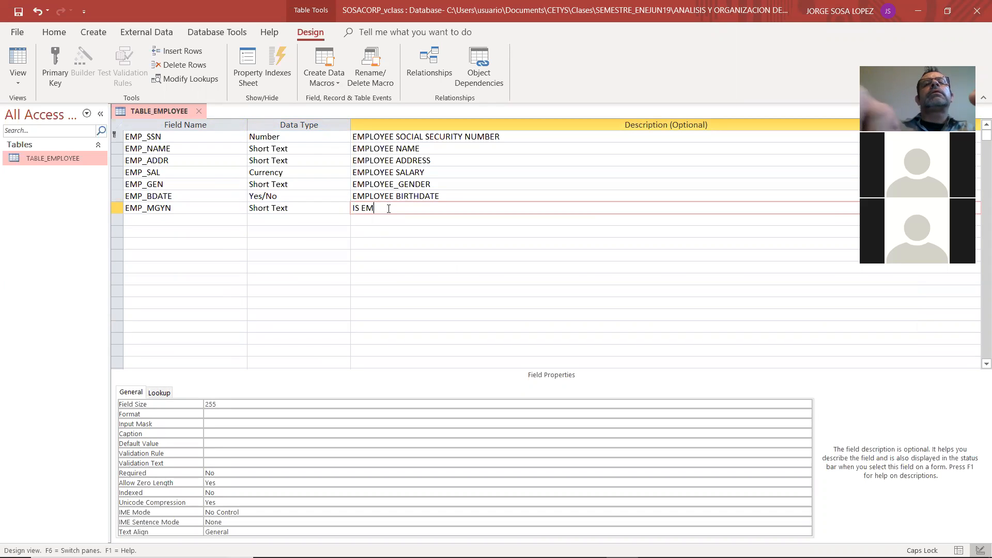
key("BackSpace")
type("OYEE A MNAGE")
key("BackSpace")
key("BackSpace")
key("BackSpace")
key("BackSpace")
type("ANAFER")
key("BackSpace")
key("BackSpace")
key("BackSpace")
type("GER?")
key("Return")
Consult the relational model in Adobe Reader and add the DPT_ID field below EMP_MGYN in Access
key("alt+Tab")
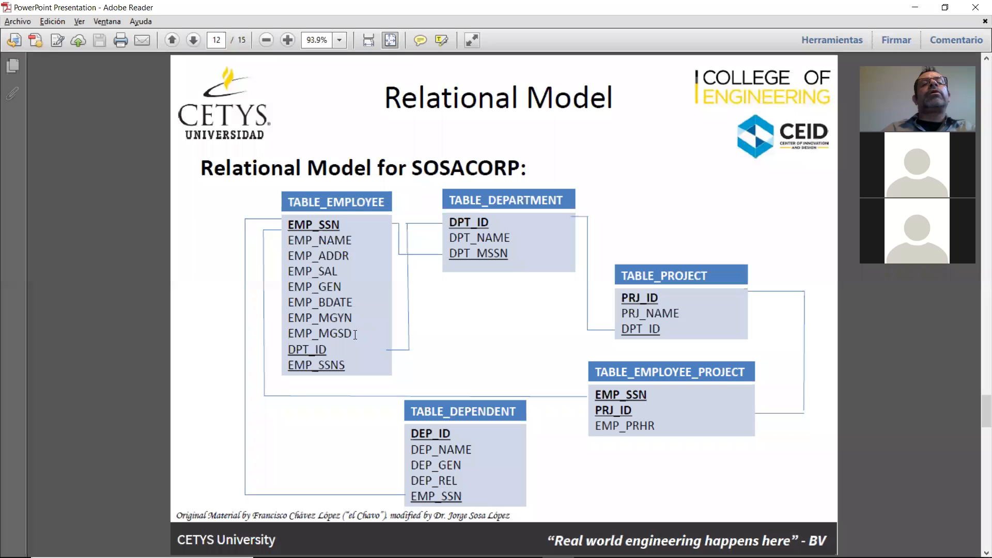
key("alt+Tab")
type("DPT_ID")
Review DPT_ID and EMP_SSNS under TABLE_EMPLOYEE in the Adobe Reader model, and set the DPT_ID data type to Number in Access
key("alt+Tab")
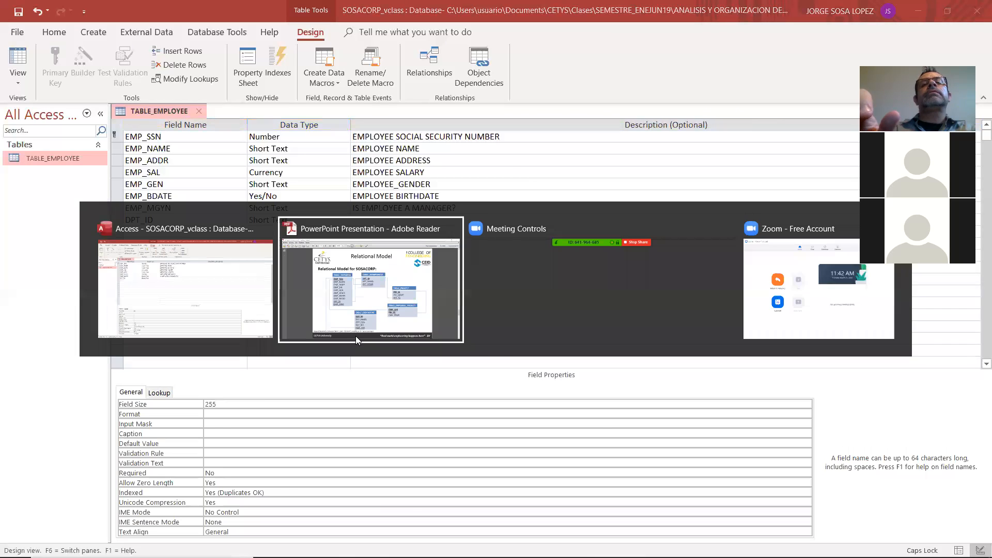
left_click(355, 336)
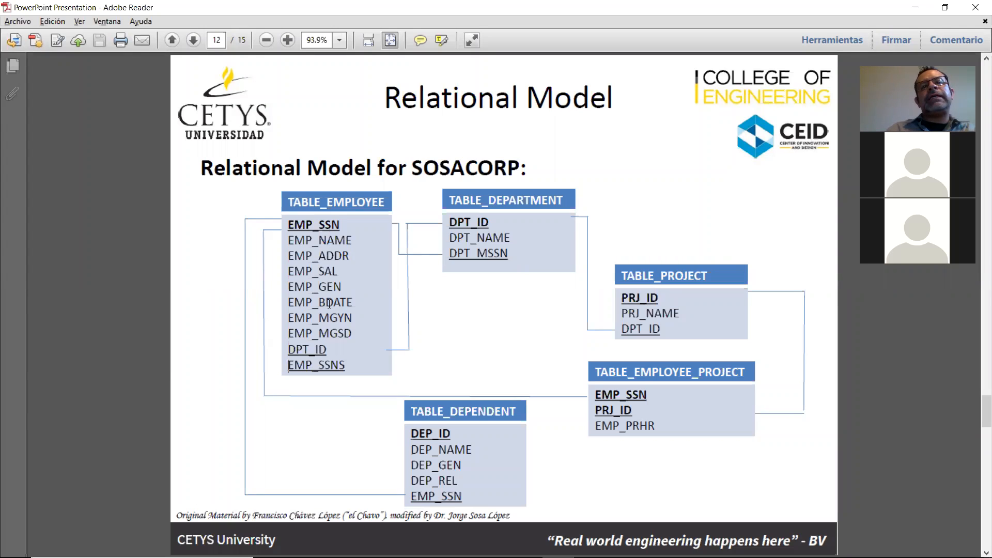
double_click(303, 350)
left_click(305, 368)
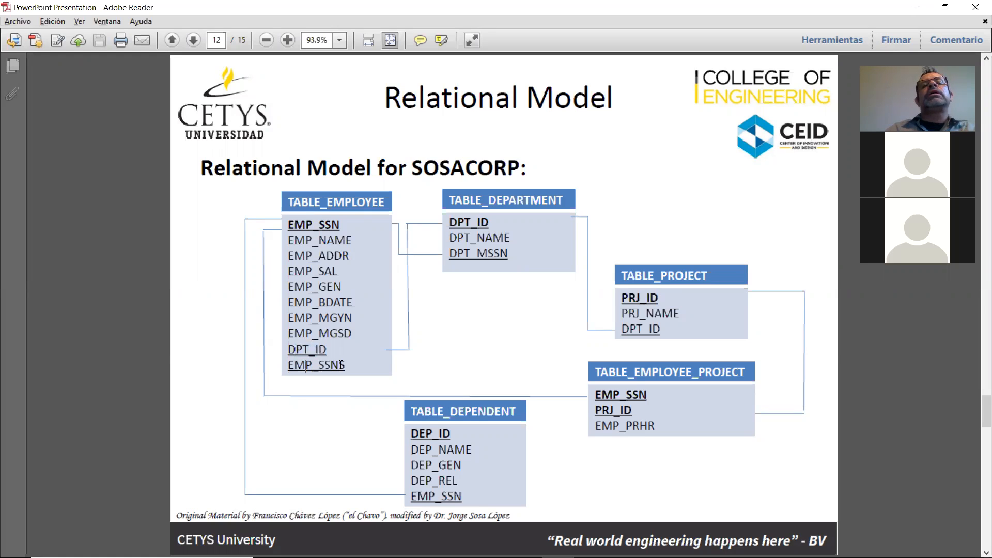
key("alt+Tab")
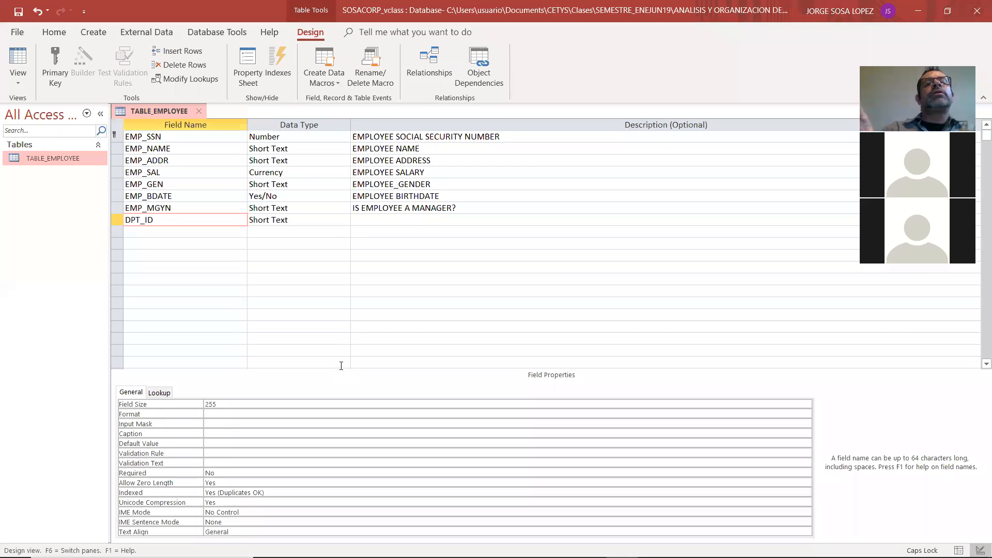
key("Tab")
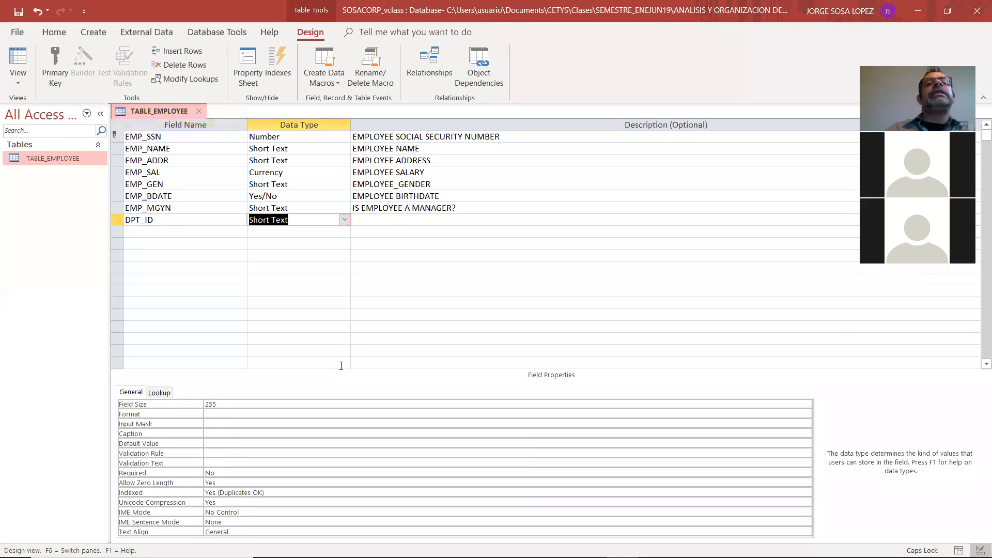
left_click(344, 220)
left_click(317, 267)
left_click(344, 220)
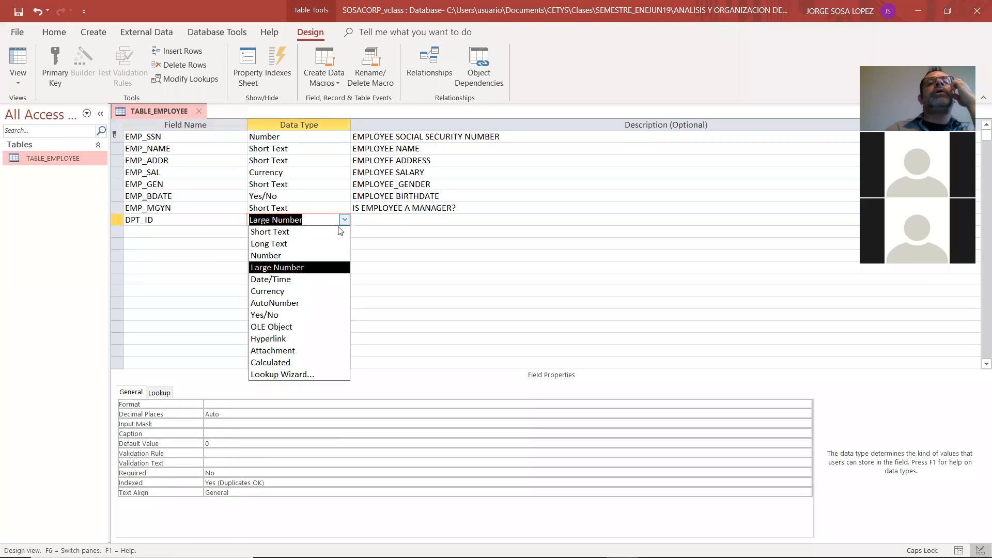
left_click(327, 255)
Enter DEPARTMENT ID as the description of the DPT_ID field
left_click(373, 219)
type("DEPARTMENT ID")
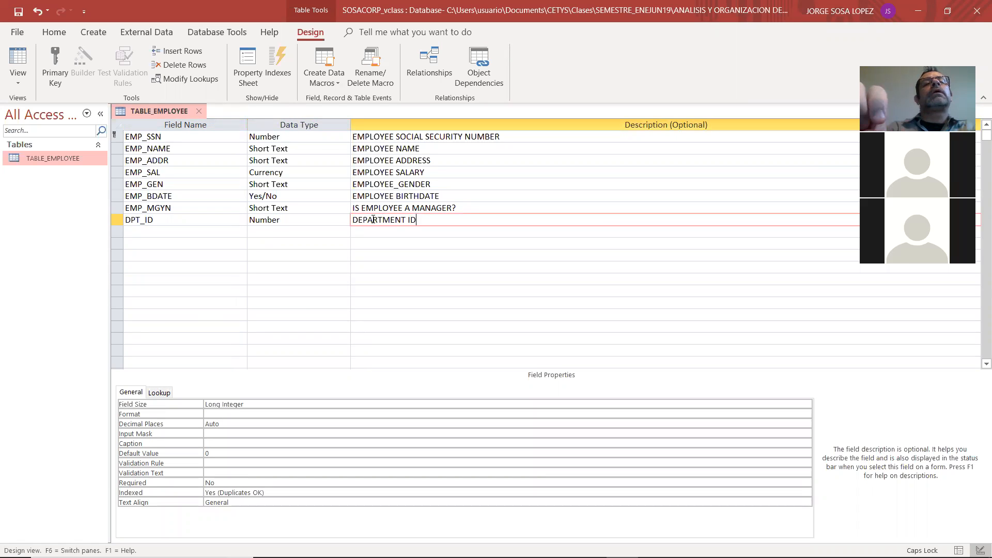
key("Return")
Add the EMP_SSSN field below DPT_ID and set its data type to Number
type("EMP_SSSN")
key("Return")
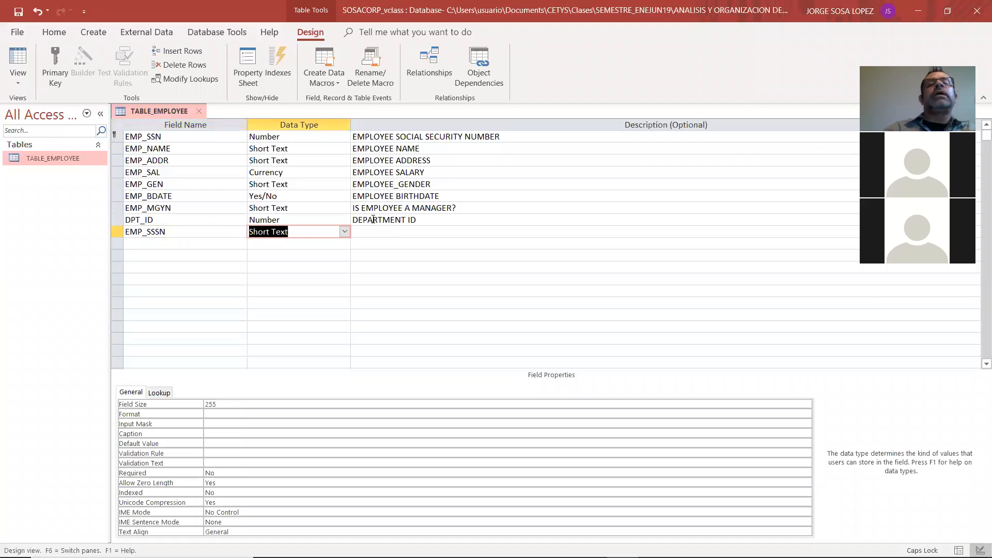
left_click(345, 232)
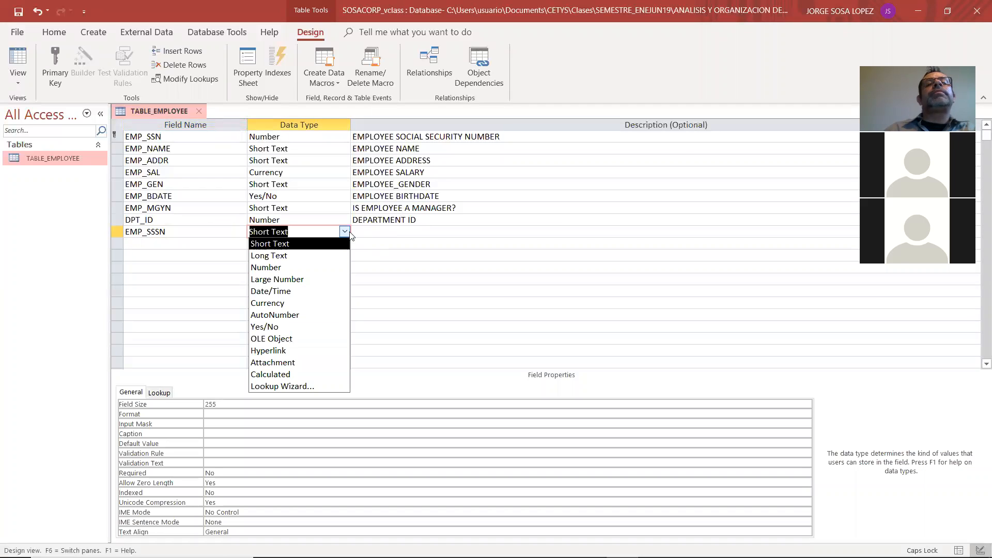
left_click(313, 269)
Enter EMPLOYEE SUPERVISOR SOCIAL SECURITY NUMBER as the description of the EMP_SSSN field
left_click(380, 236)
type("EMPLOTE")
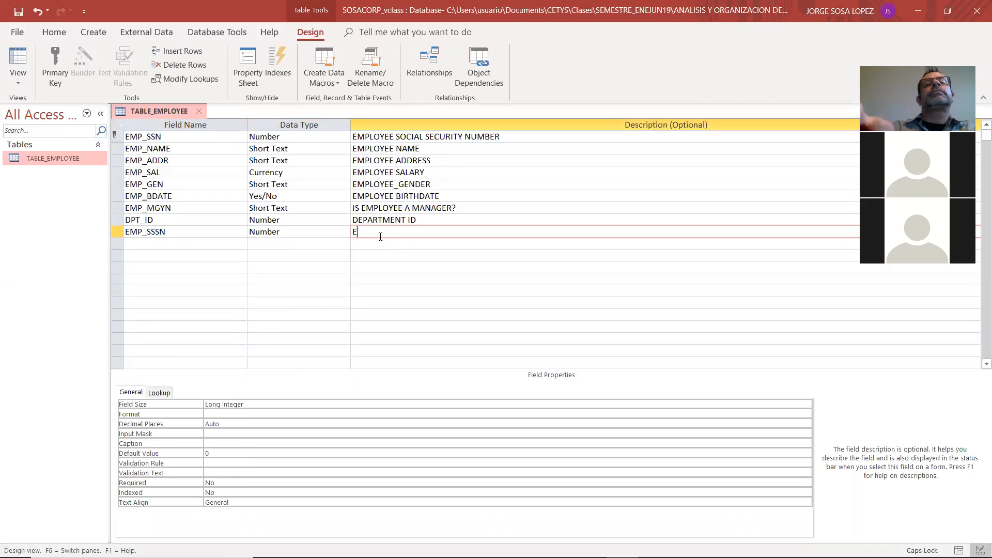
key("BackSpace")
key("BackSpace")
key("BackSpace")
type("OYEE ")
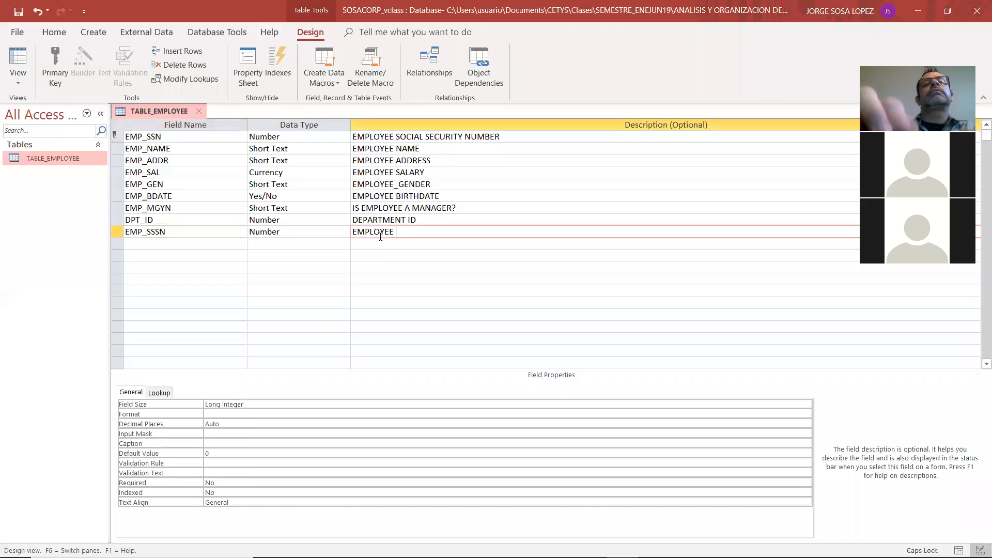
type("SUPERVISOR SOCIAL SE")
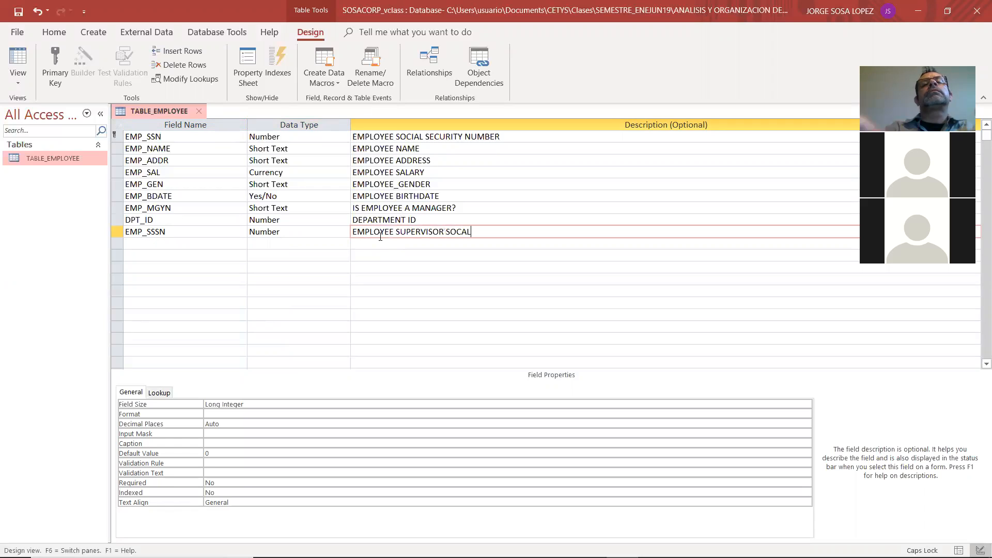
type("CURITY NUMBER")
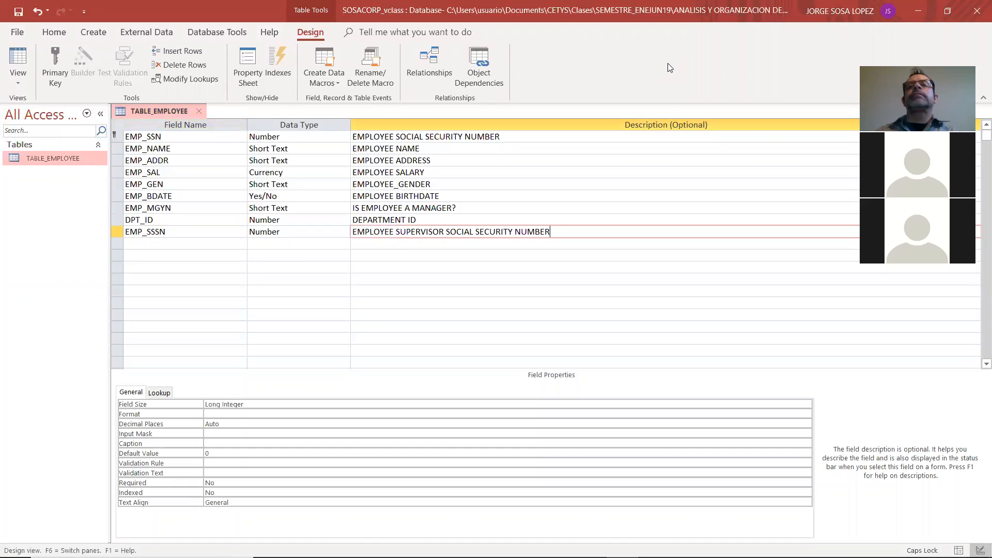
left_click(680, 35)
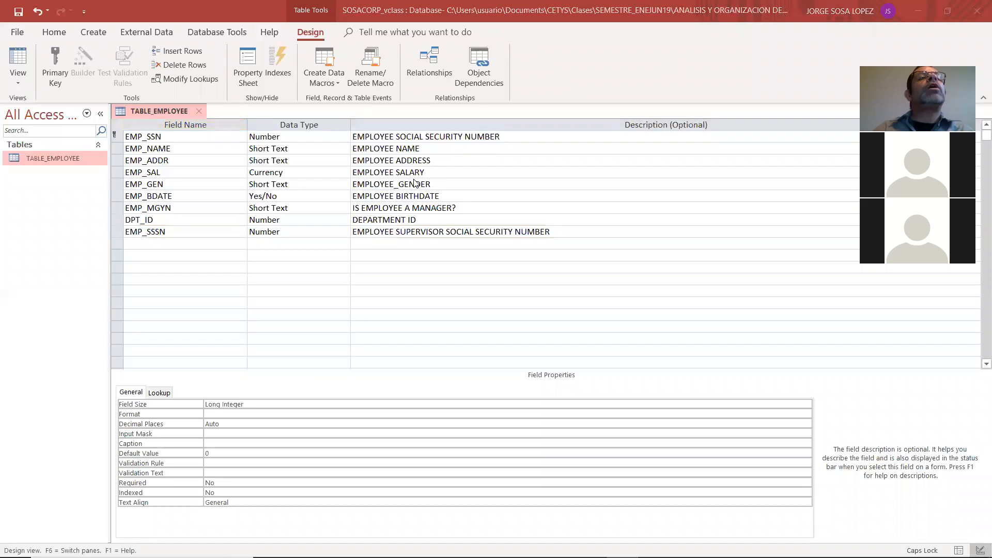
Change the data type of the EMP_BDATE field to Date/Time
left_click(331, 197)
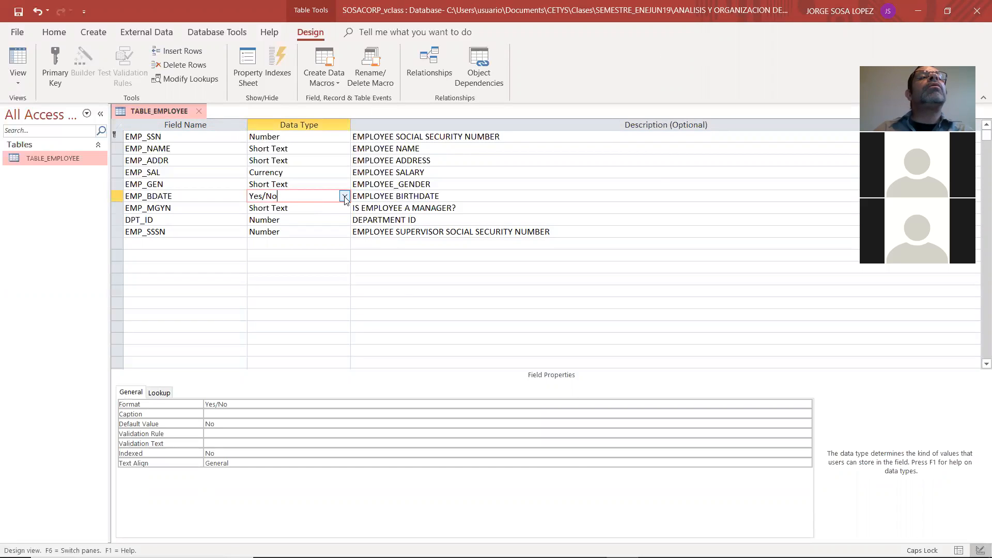
left_click(346, 196)
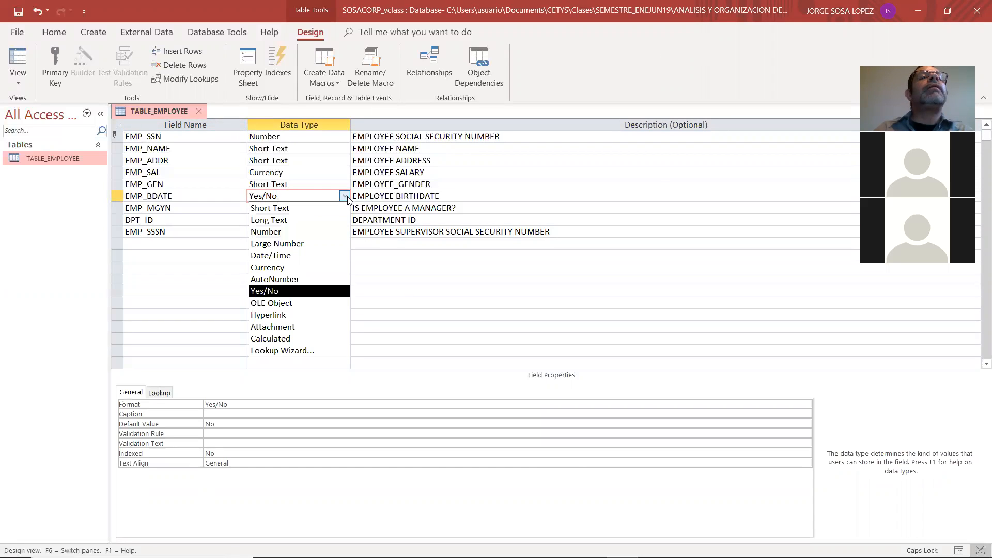
left_click(316, 255)
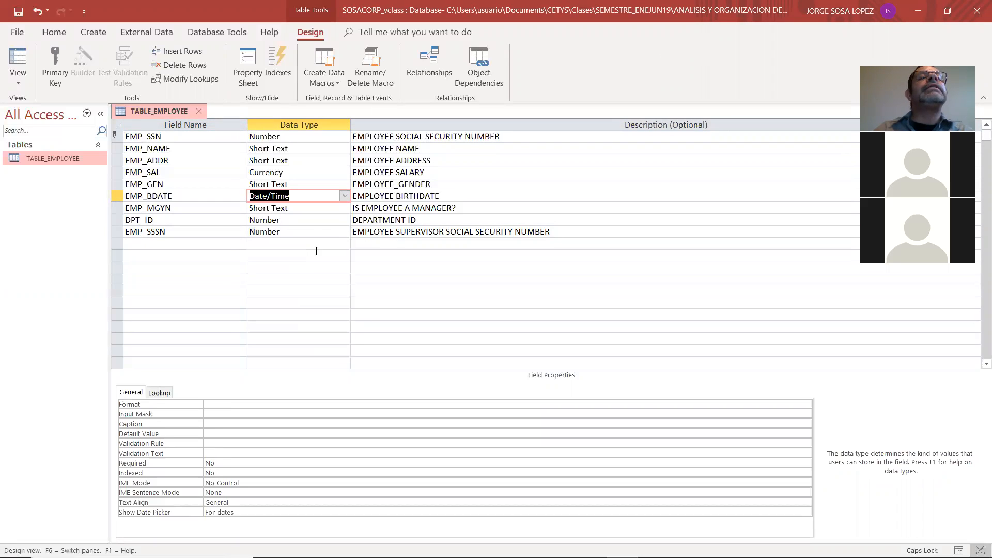
left_click(328, 205)
left_click(345, 197)
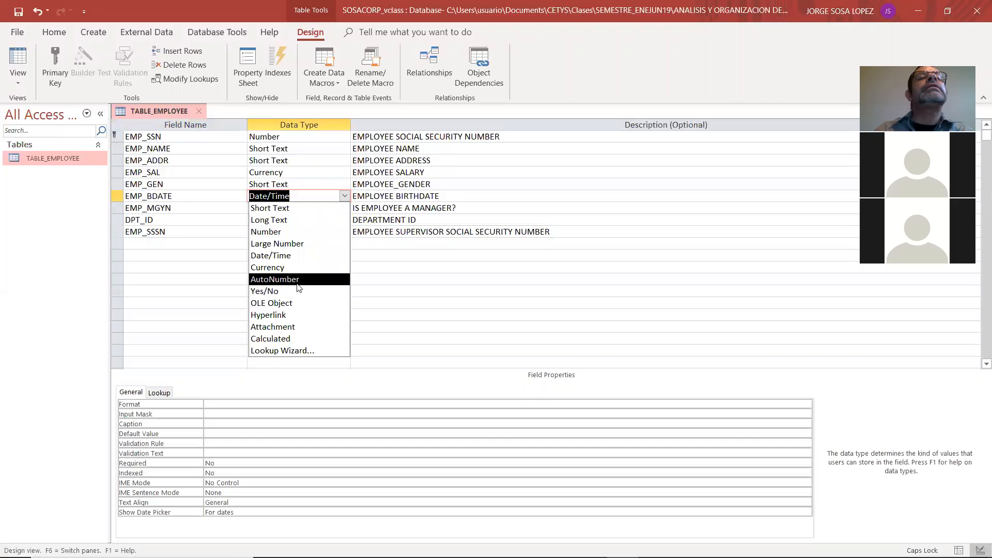
left_click(195, 255)
Change the data type of the EMP_MGYN field to Yes/No
left_click(290, 208)
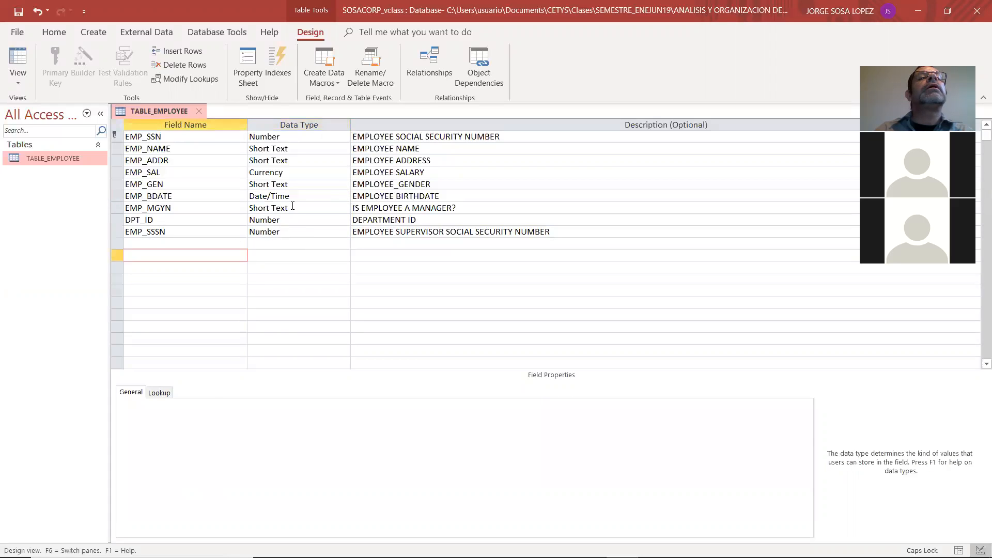
left_click(344, 207)
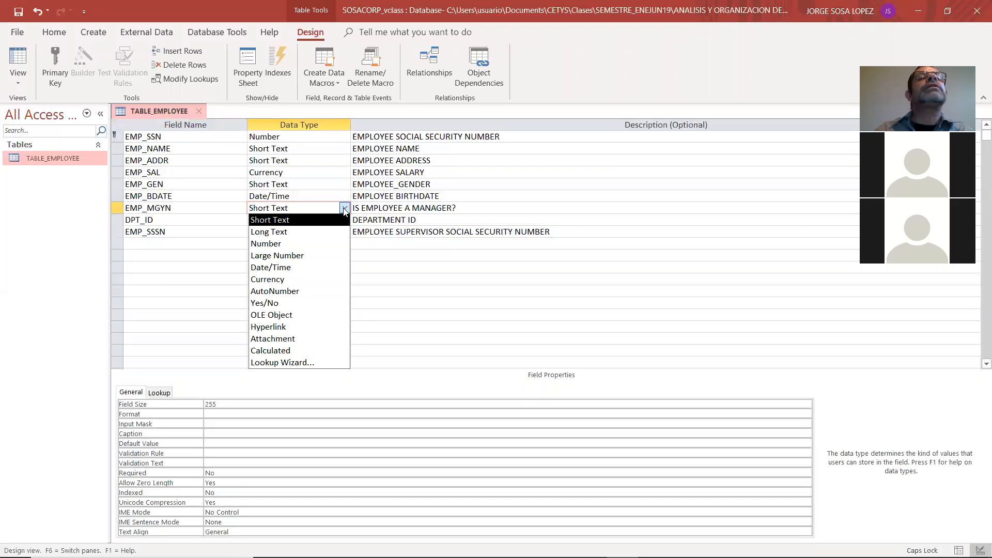
left_click(308, 303)
left_click(308, 303)
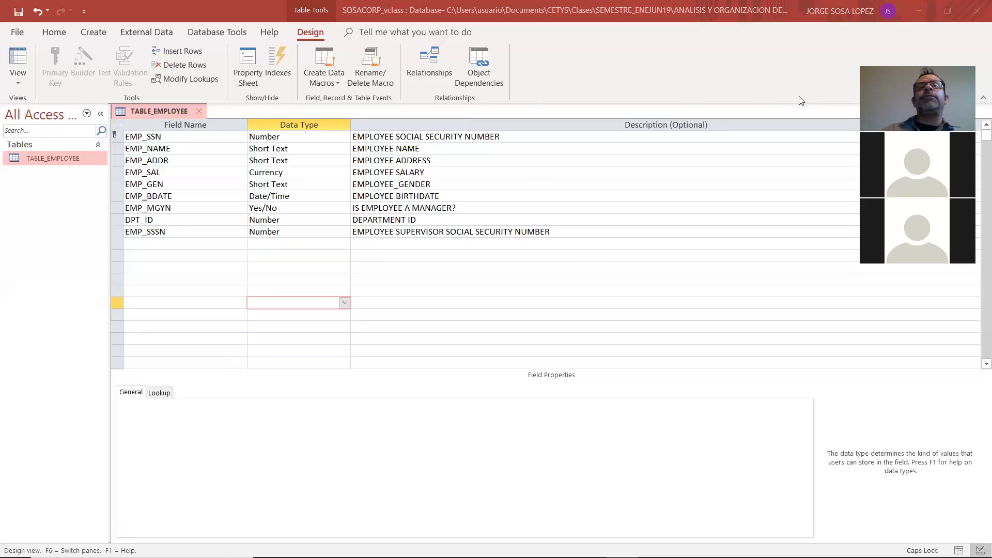
Close TABLE_EMPLOYEE, saving its design changes, and consult the relational model in Adobe Reader for the next table before returning to Access
left_click(198, 111)
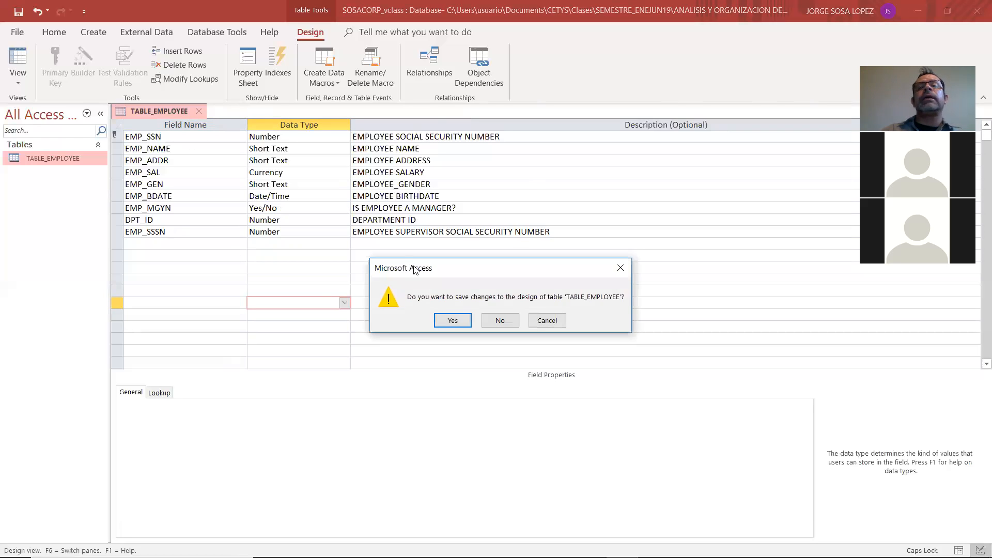
left_click(451, 321)
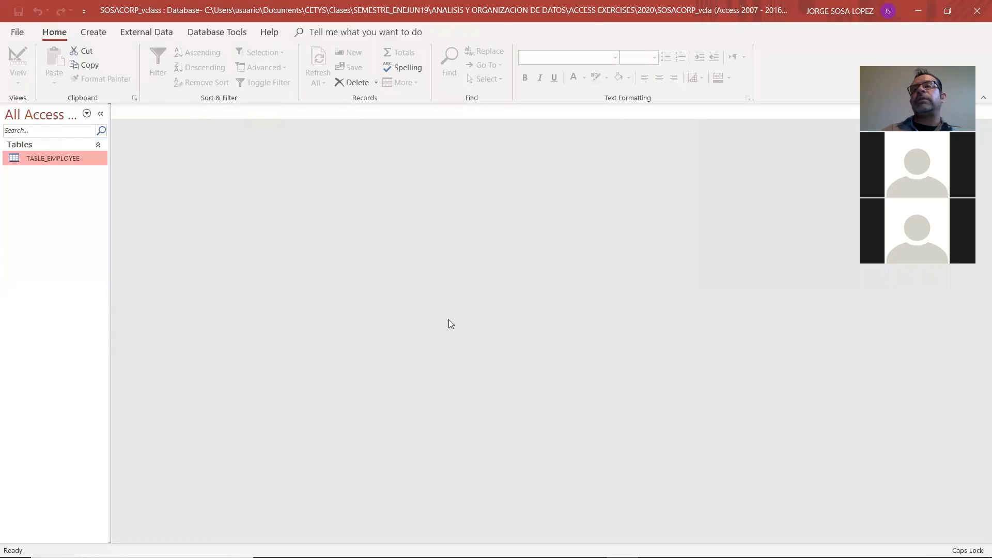
key("alt+Tab")
key("alt+Tab")
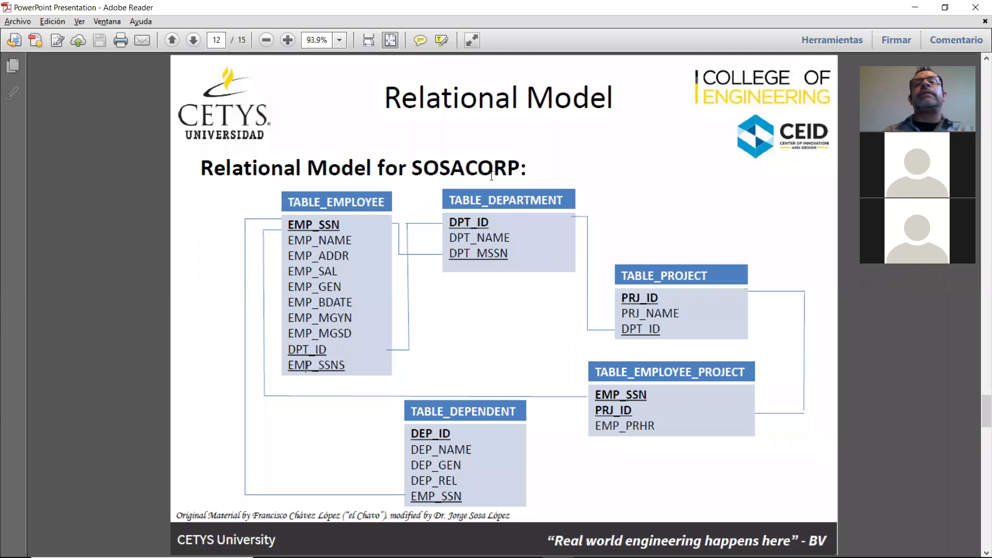
key("alt+Tab")
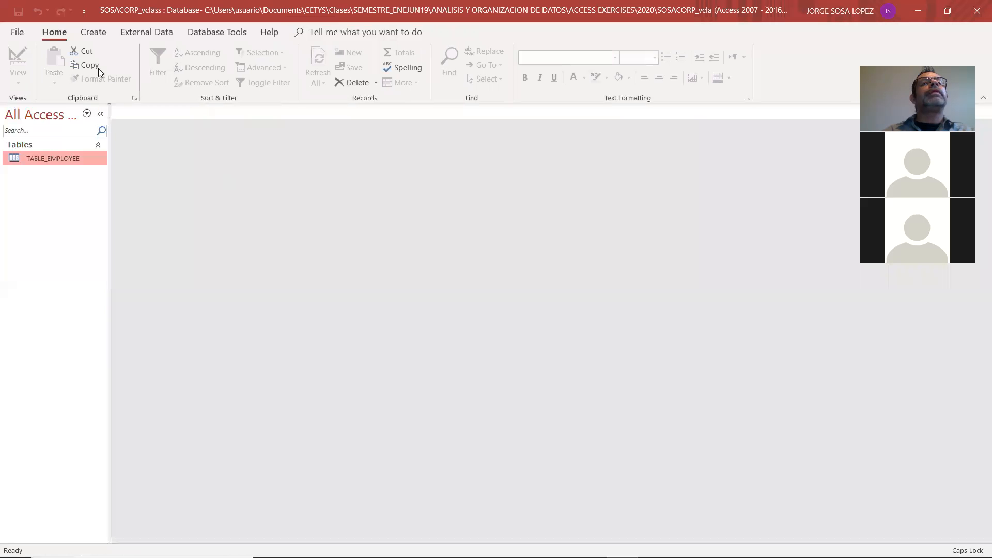
Create a new table and switch it to Design View, saving it under the name DEPARTMENT
left_click(92, 32)
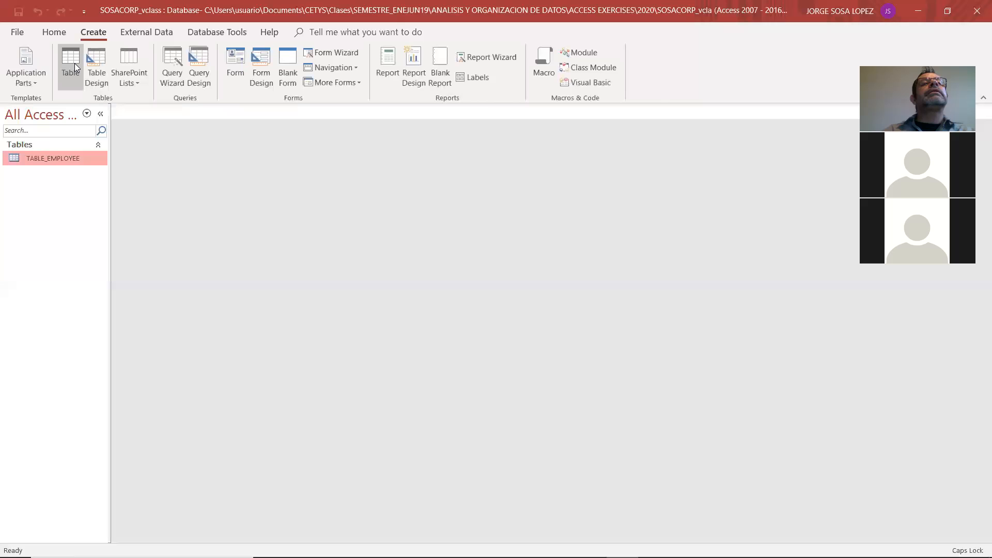
left_click(74, 63)
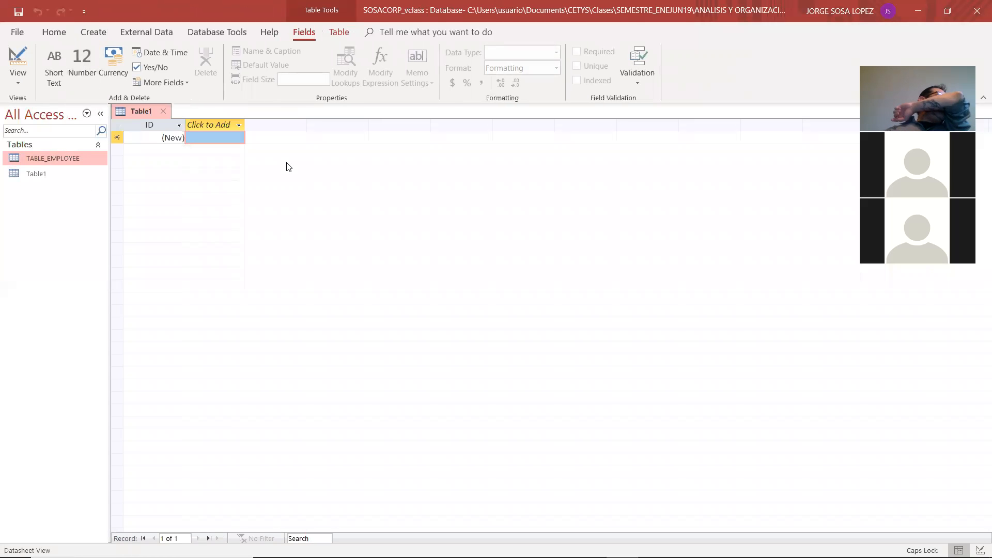
left_click(17, 81)
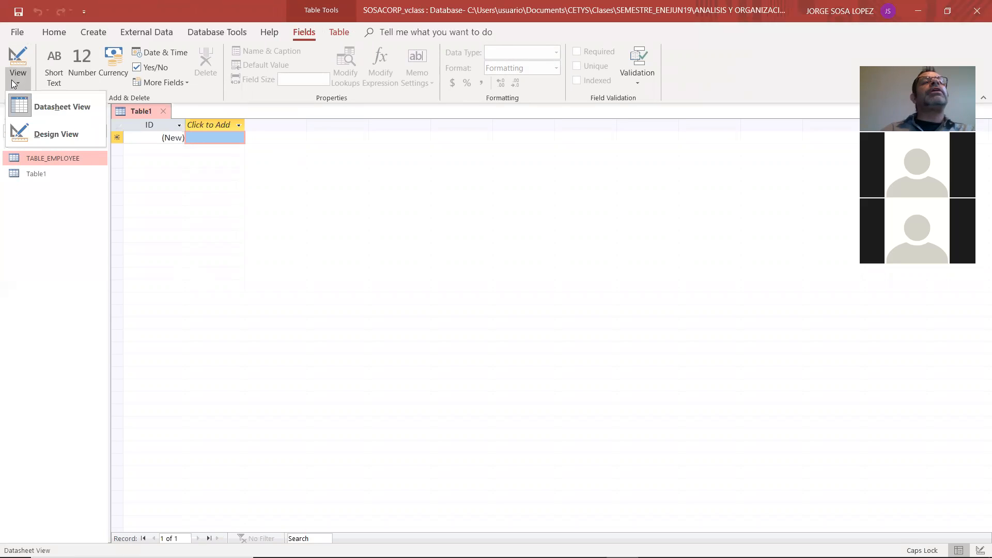
left_click(20, 133)
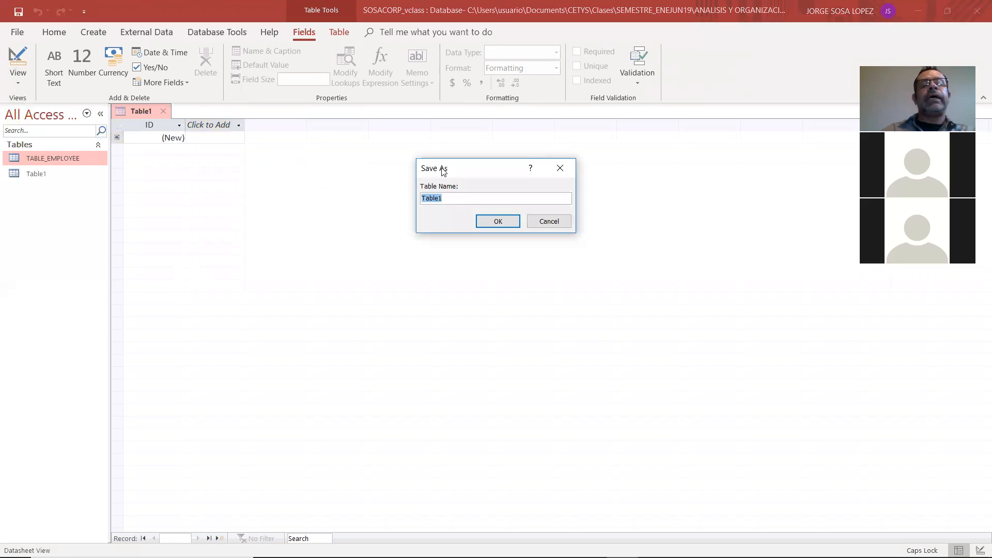
type("D")
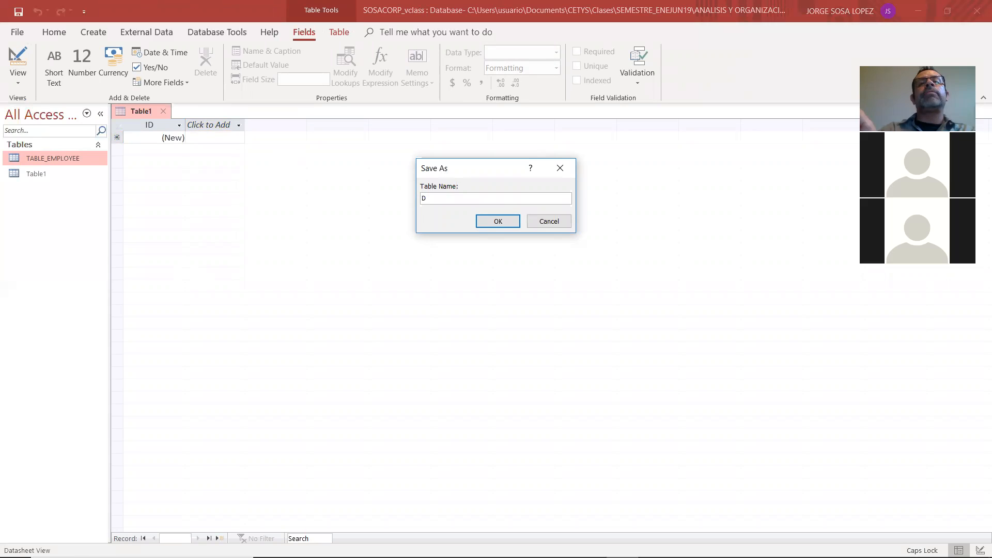
type("EPARTMENT")
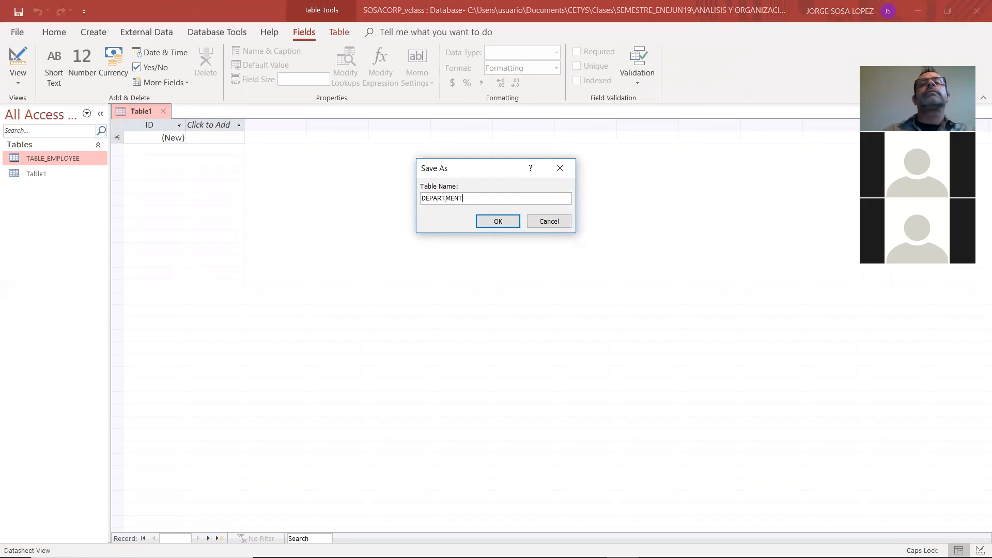
left_click(497, 221)
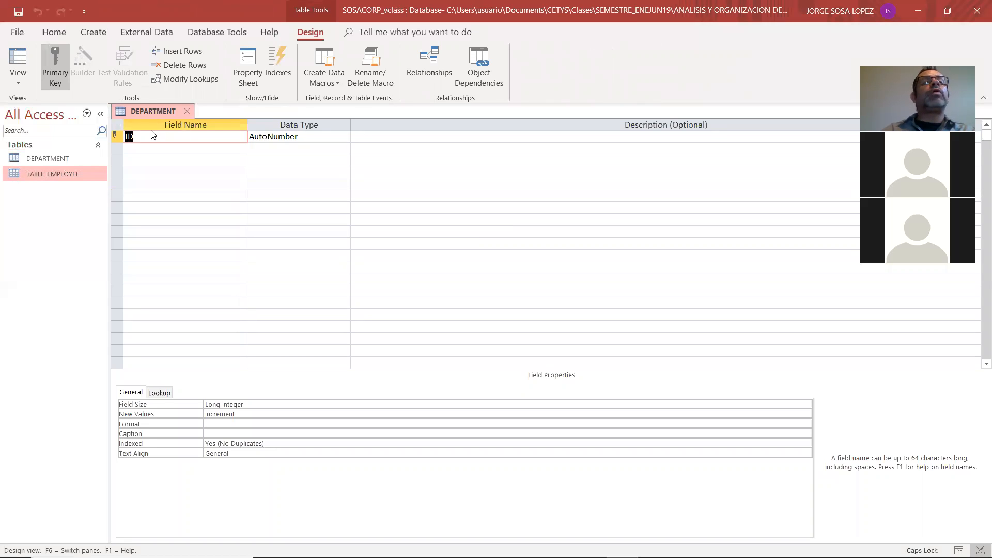
Check the TABLE_DEPARTMENT fields in the Adobe Reader model and rename the DEPARTMENT table's ID field in Access to DPT_ID
left_click(69, 159)
key("alt+Tab")
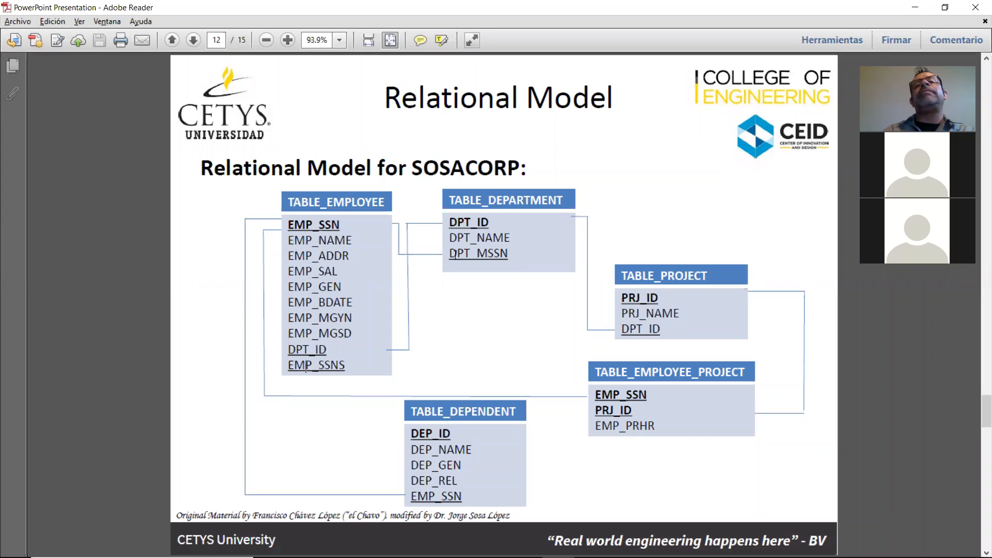
key("alt+Tab")
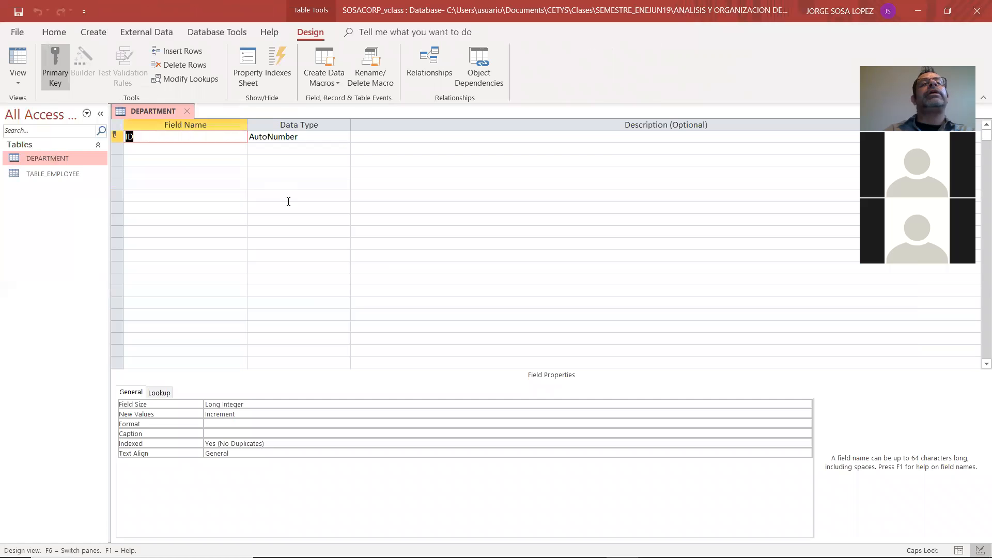
type("DPT_ID")
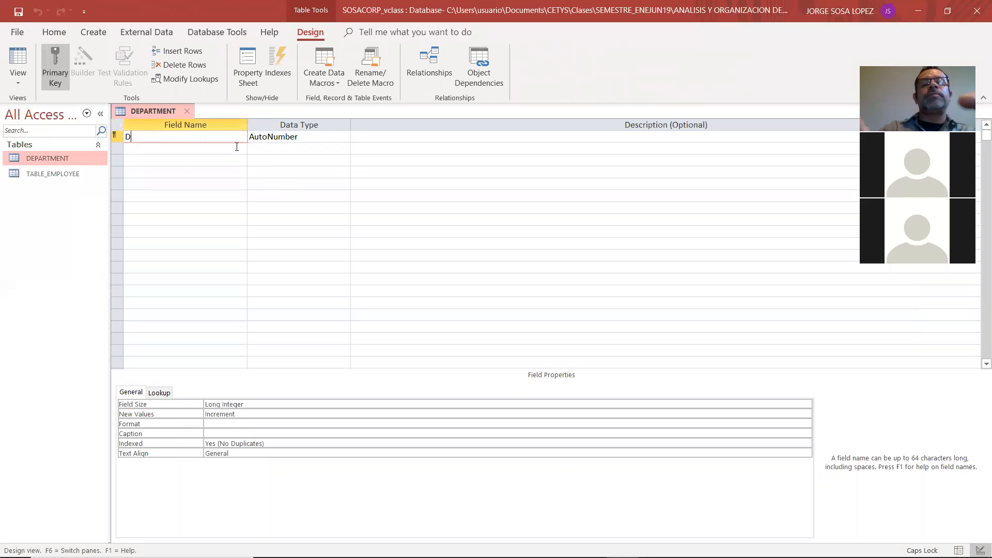
key("Tab")
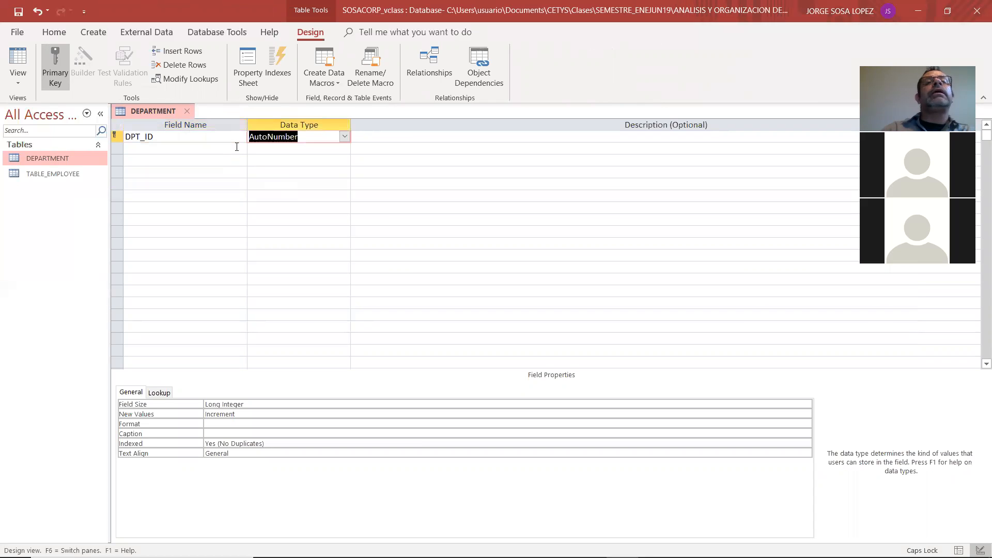
Set the DPT_ID data type to Number and enter DEPARTMENT ID as its description
left_click(344, 136)
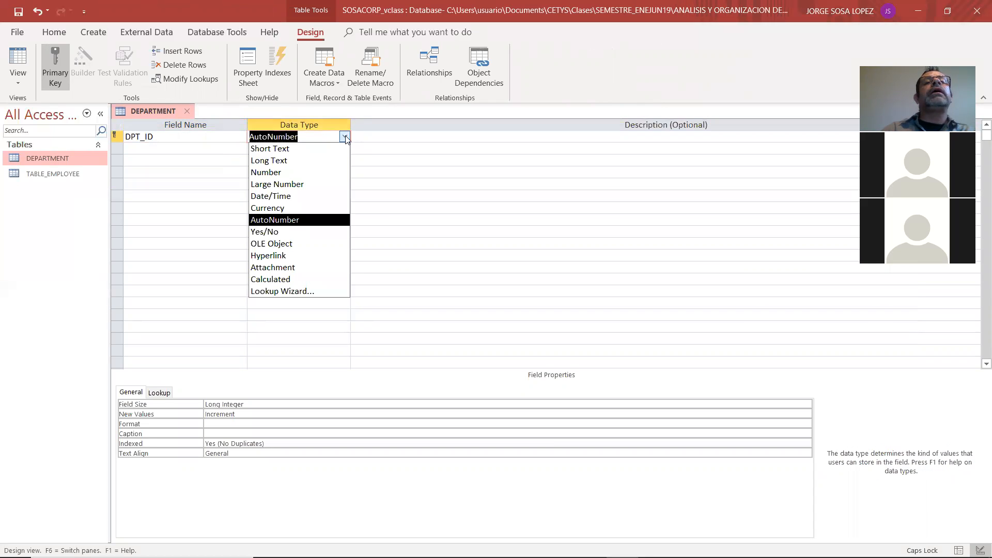
left_click(335, 172)
left_click(386, 134)
type("D")
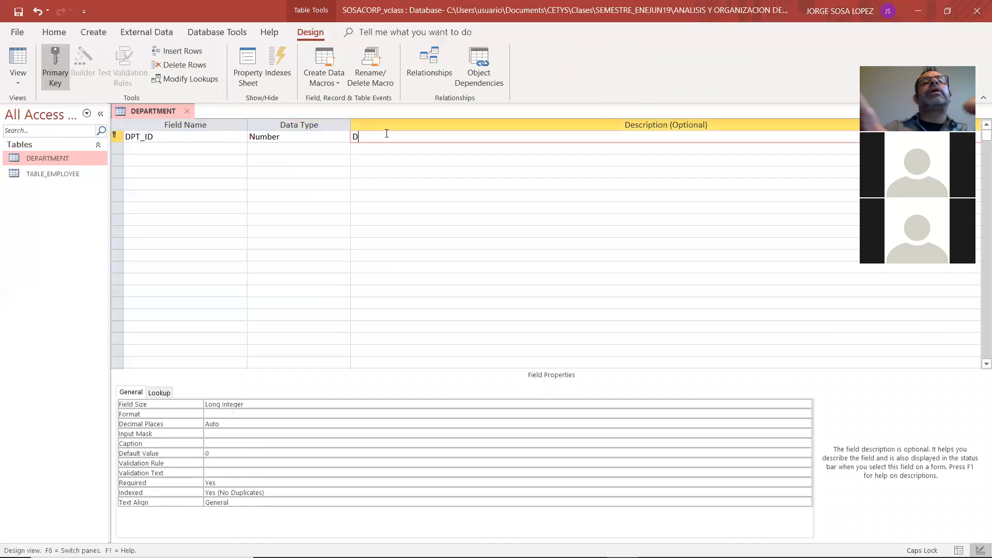
type("EPARTMENT ID")
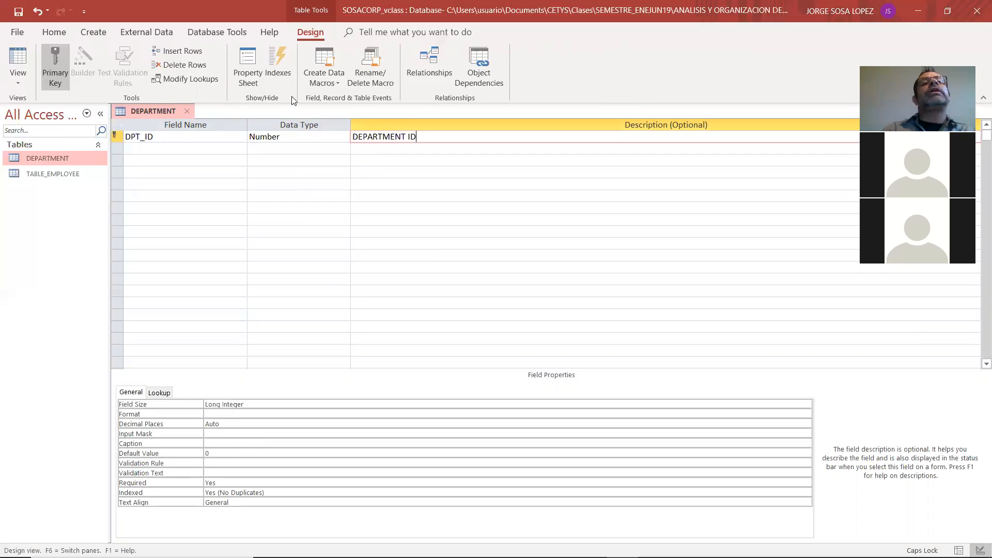
Add the DPT_NAME field below DPT_ID and check it against TABLE_DEPARTMENT in the Adobe Reader model, returning to Access
left_click(144, 148)
type("DPT_NAME")
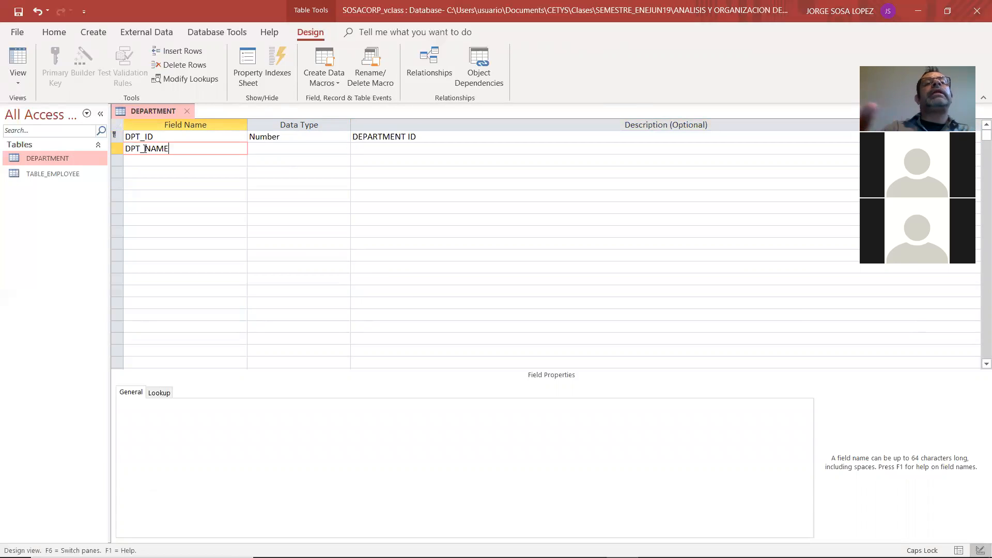
key("alt+Tab")
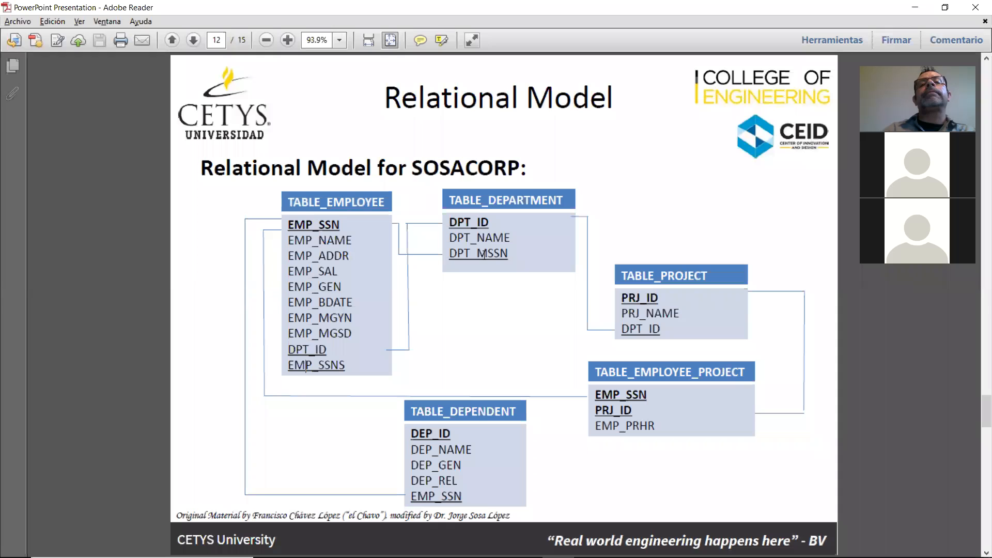
key("alt+Tab")
Enter DEPARTMENT NAME as the description of the DPT_NAME field in Access, keeping its Short Text data type
key("Tab")
key("Tab")
type("DEPARTME")
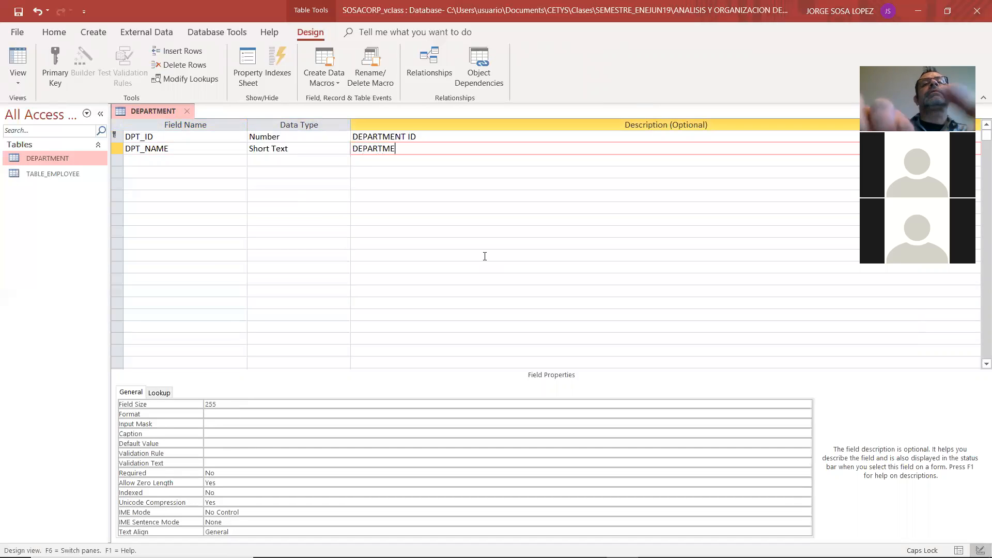
type("NT NAME")
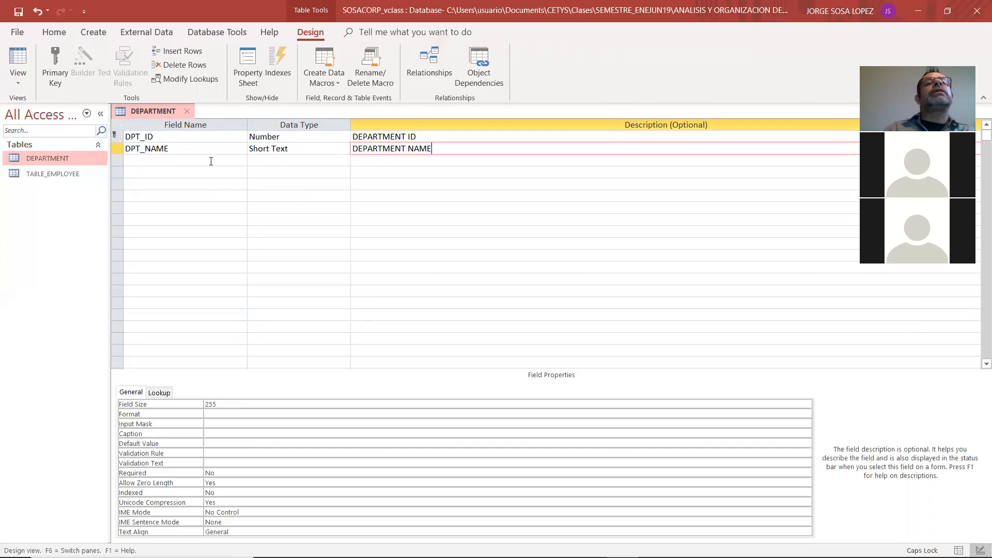
Add a Number field DPT_MSSN described as DEPARTMENT MANAGER SOCIAL SECURITY NUMBER, then close the DEPARTMENT table saving its design
key("Return")
type("DPT_")
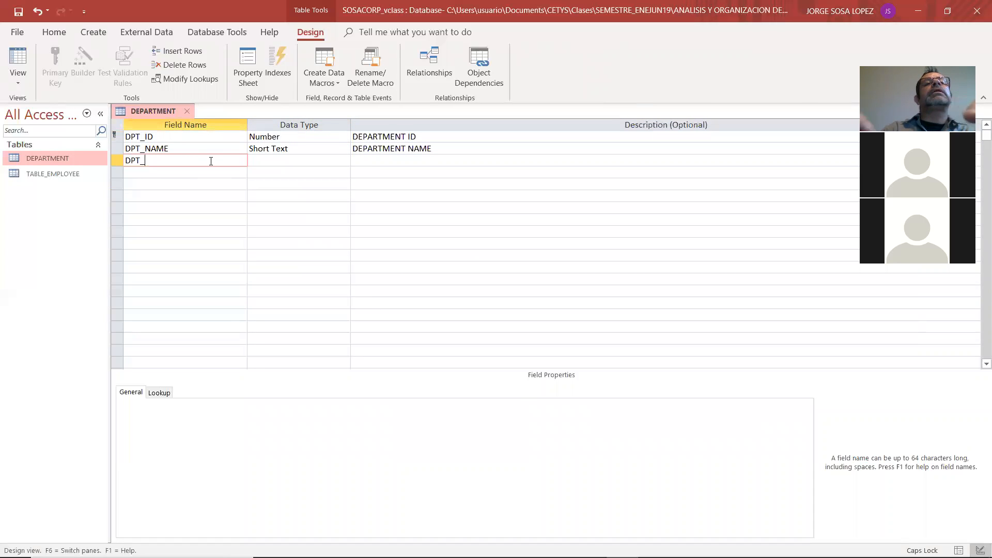
type("MSSN")
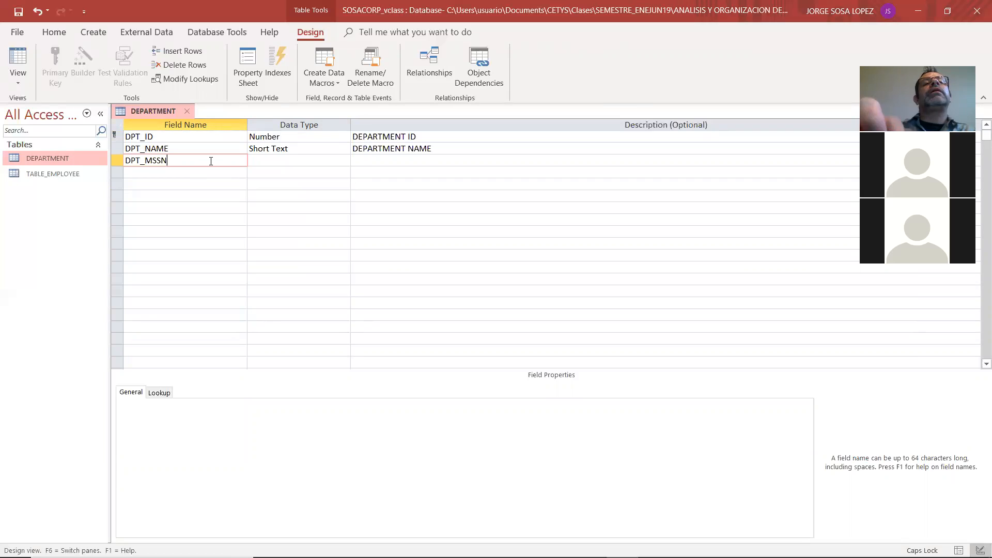
key("Return")
type("Number")
key("Return")
type("DEPARTMENT MANAGER SOCIAL SECURITY NUMBER")
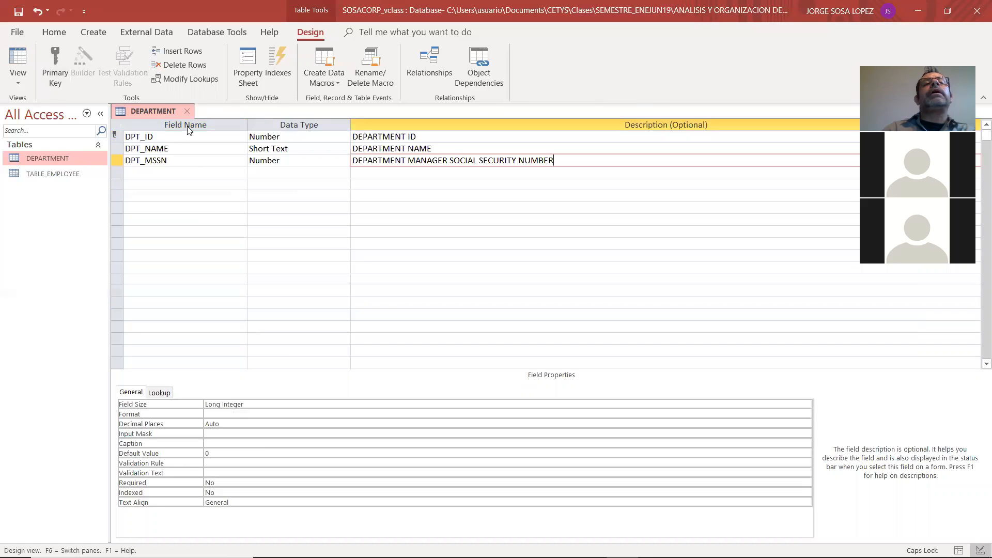
left_click(187, 110)
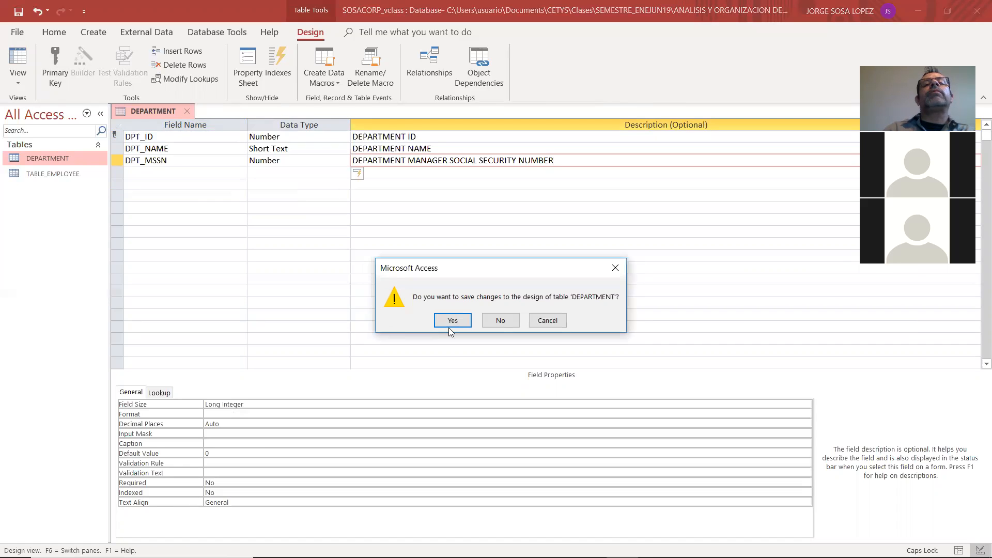
left_click(453, 321)
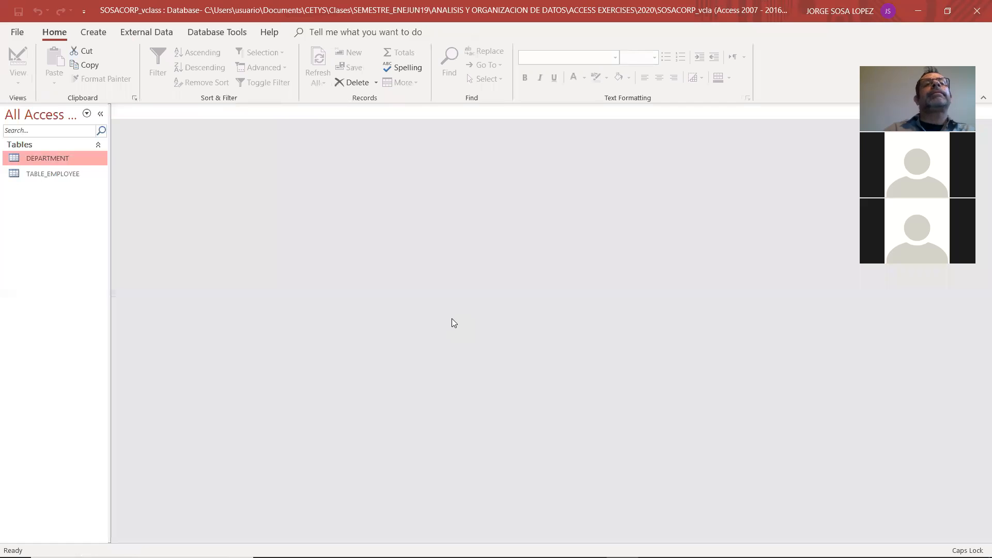
Check the Adobe Reader model, then create a table in Access Design View named TABLE_PROJECT and close it
key("alt+Tab")
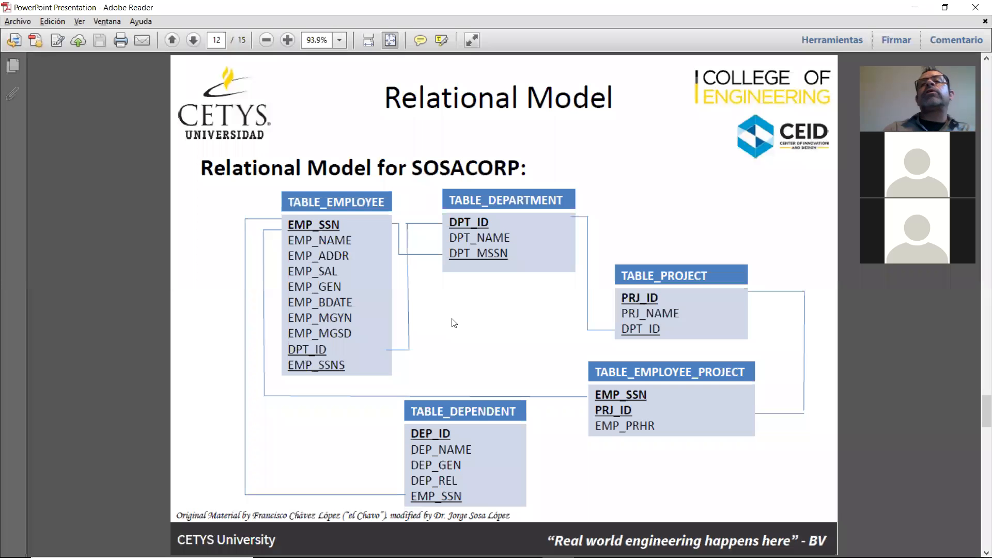
key("alt+Tab")
left_click(93, 32)
left_click(72, 75)
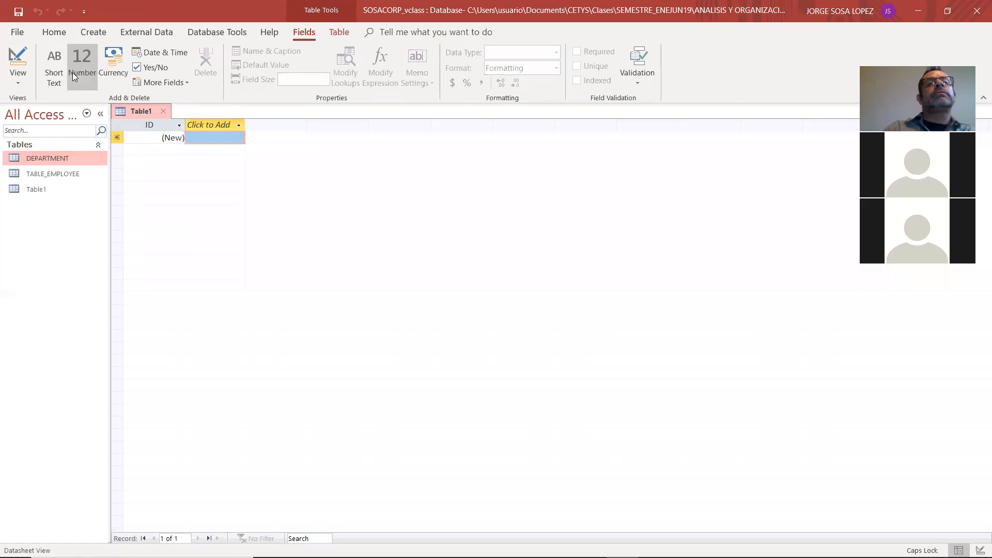
left_click(10, 78)
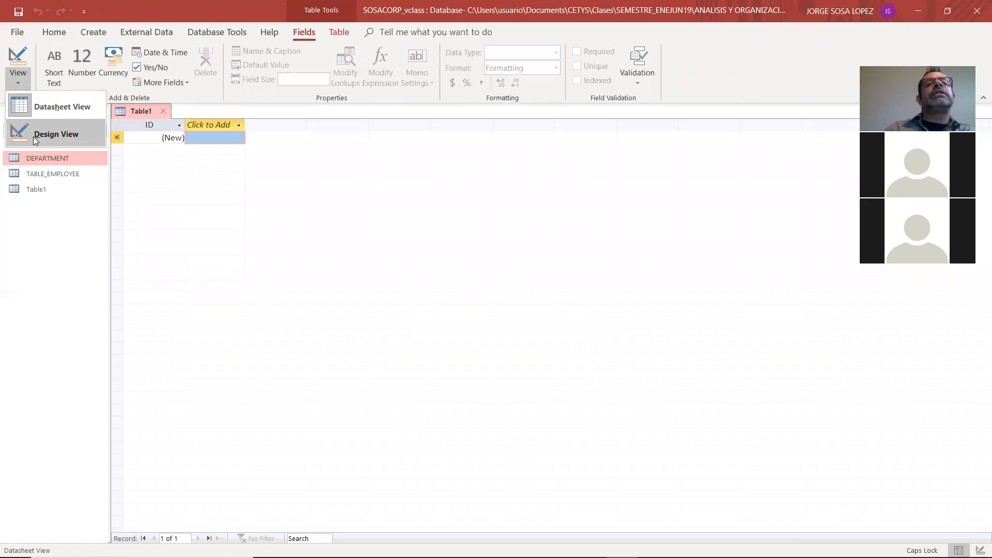
left_click(34, 139)
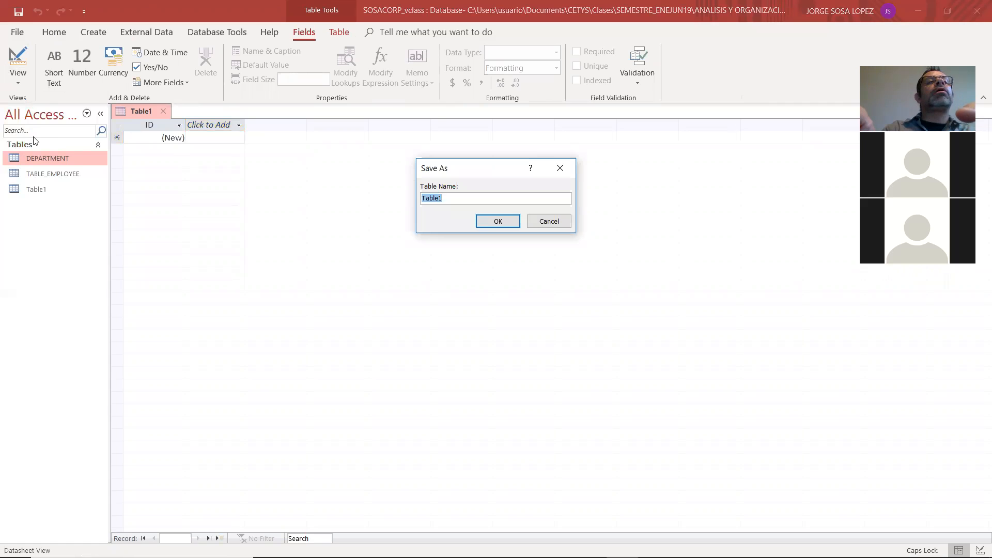
type("TABLE_")
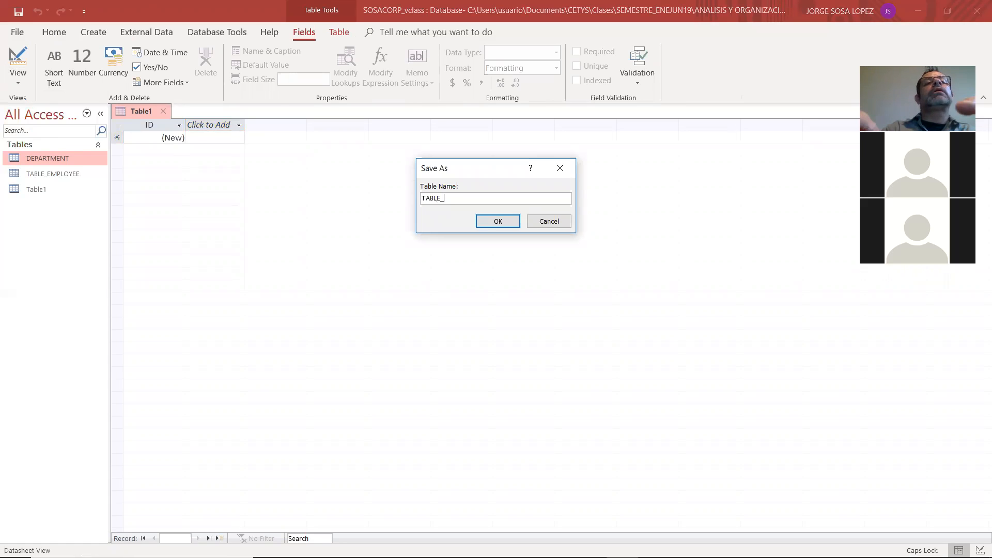
type("PROJECT")
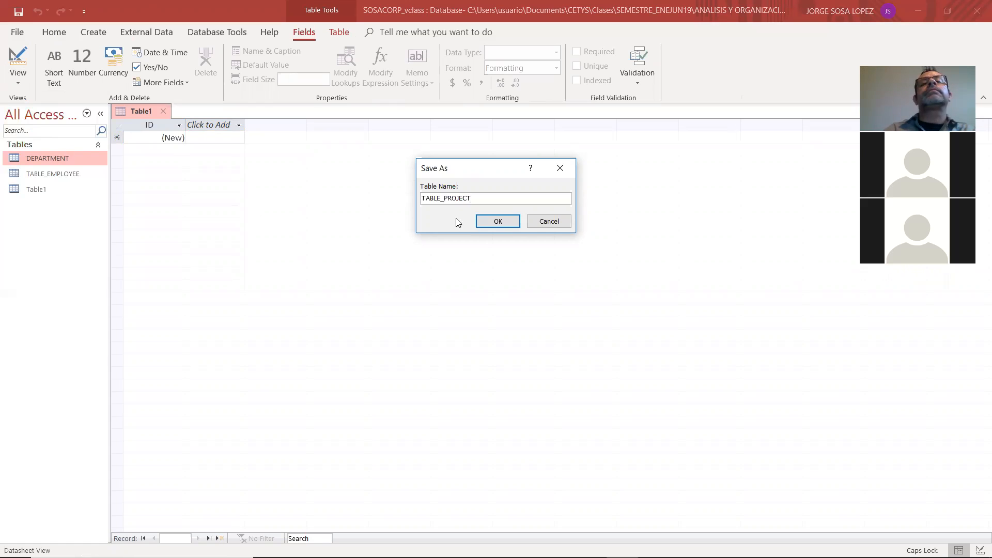
left_click(490, 226)
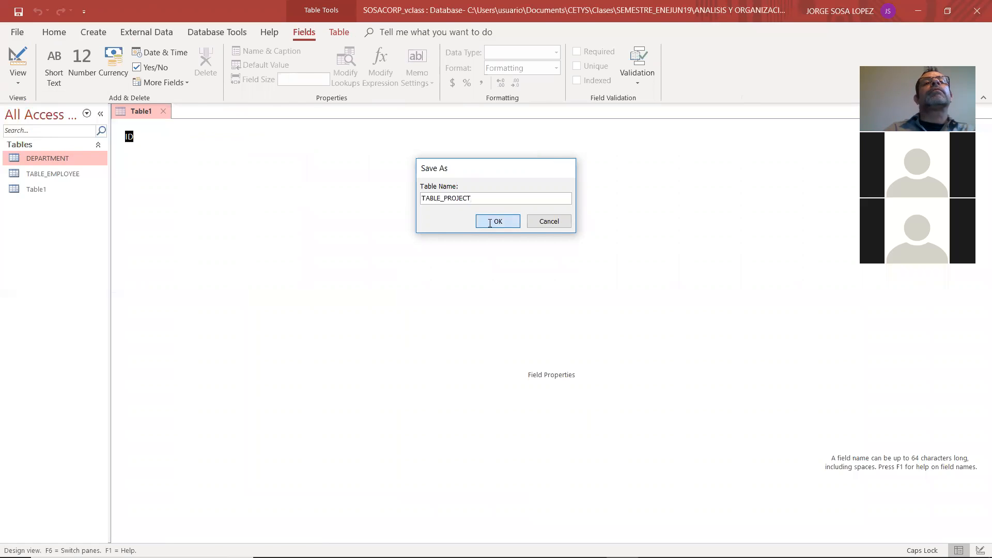
left_click(192, 112)
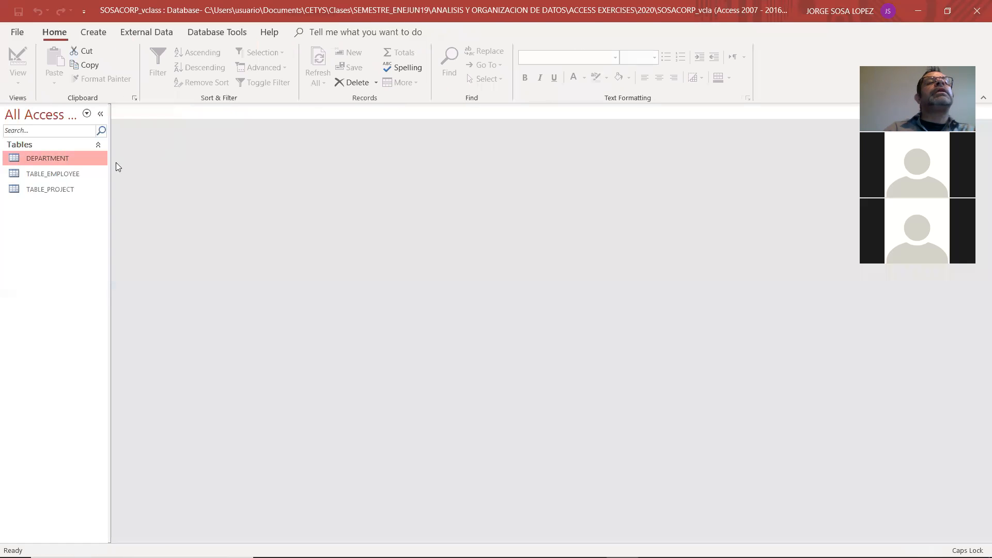
Rename the DEPARTMENT table as TABLE_DEPARTMENT
right_click(46, 154)
left_click(83, 232)
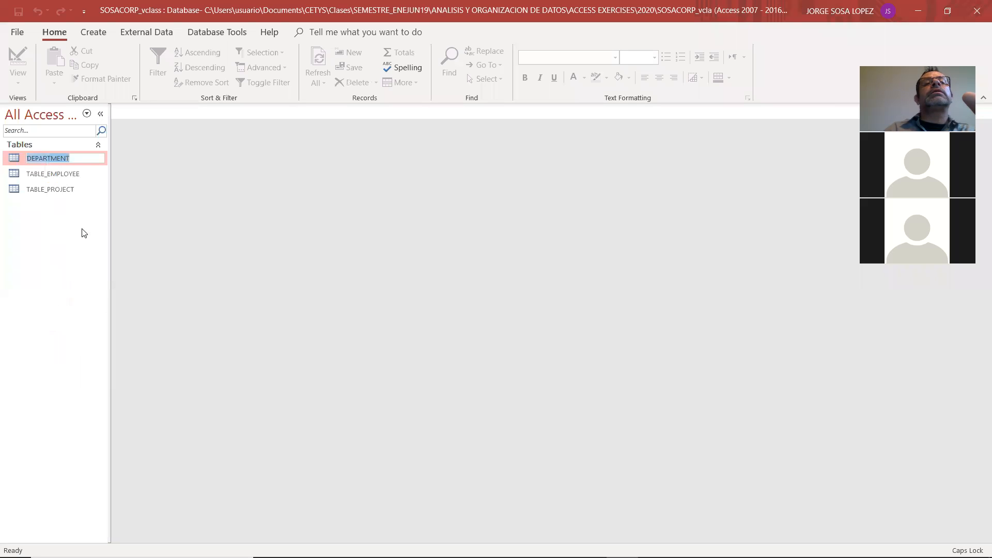
type("TAB")
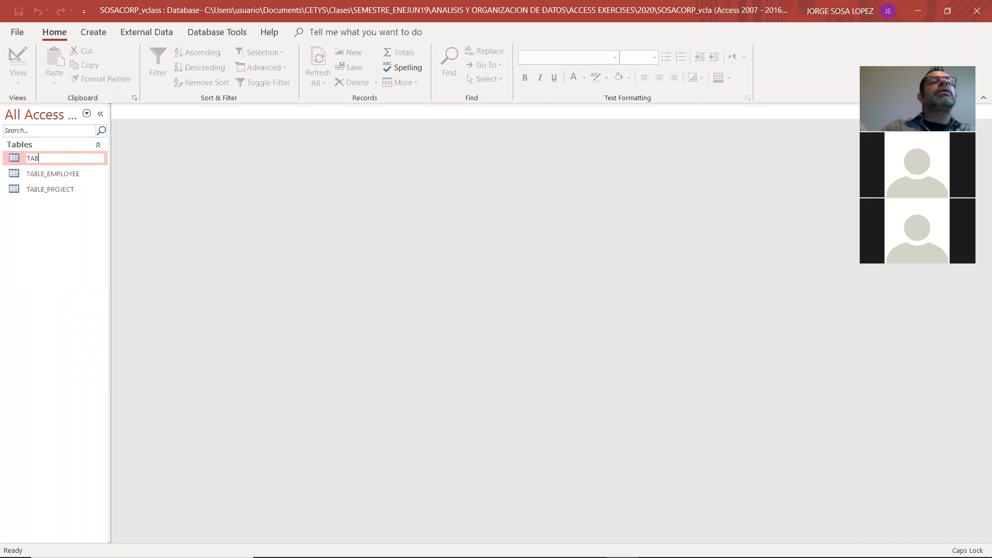
type("LE_DEPARTMENT")
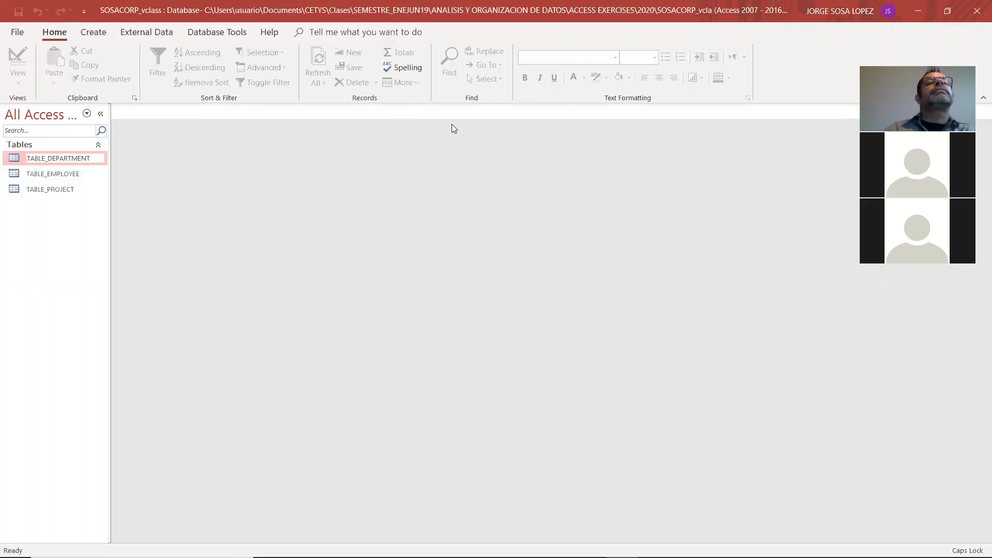
key("Return")
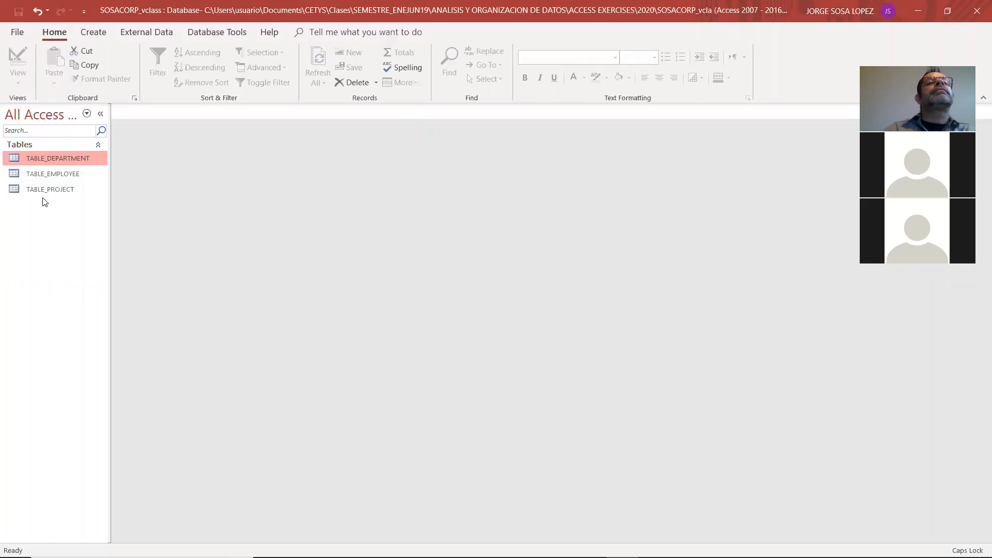
Open the empty TABLE_PROJECT table to view it, close it and delete the table from the database
left_click(45, 190)
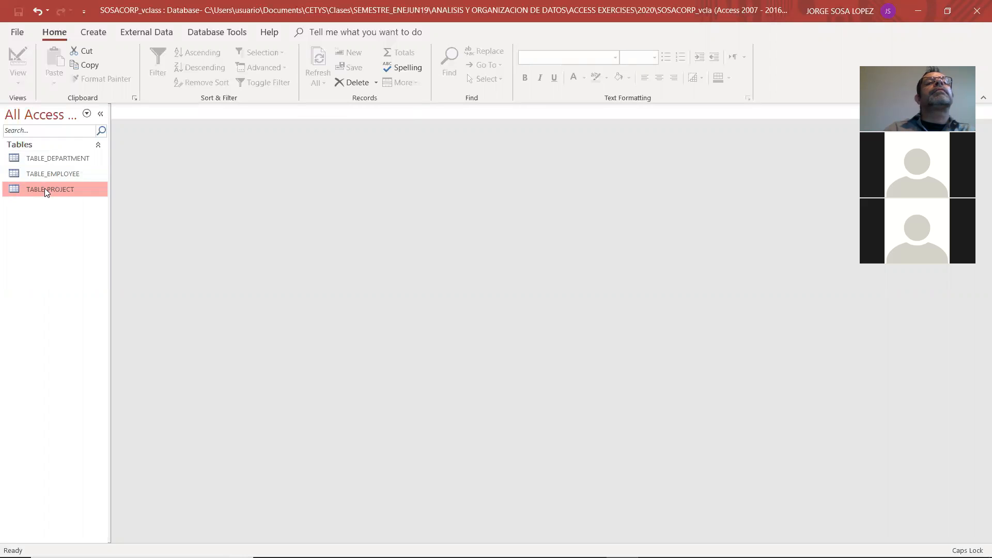
double_click(44, 189)
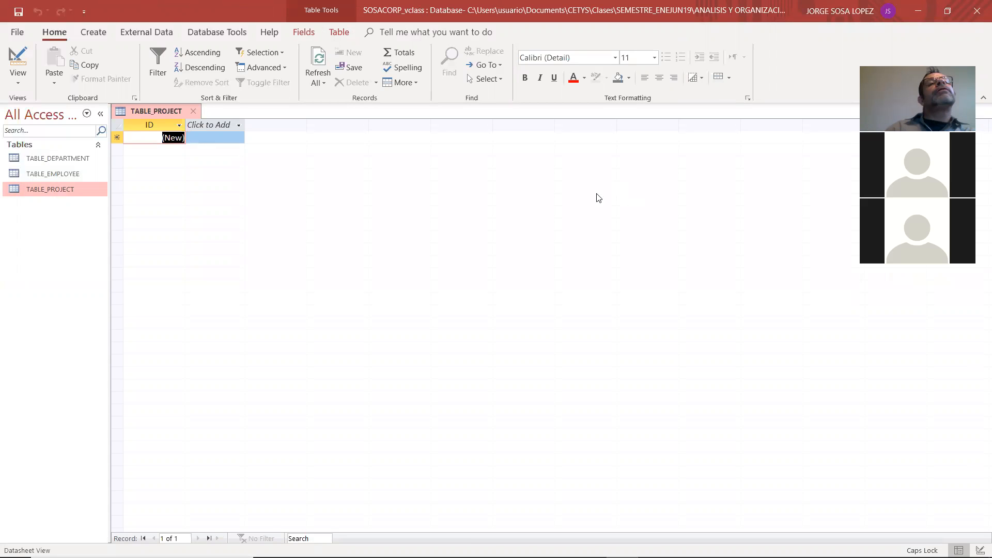
left_click(194, 112)
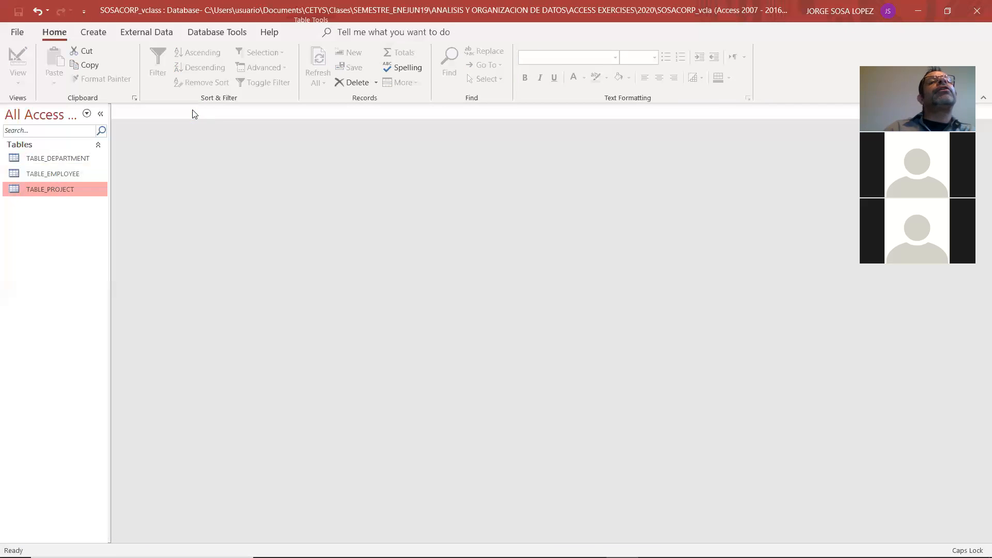
right_click(61, 187)
mouse_move(95, 241)
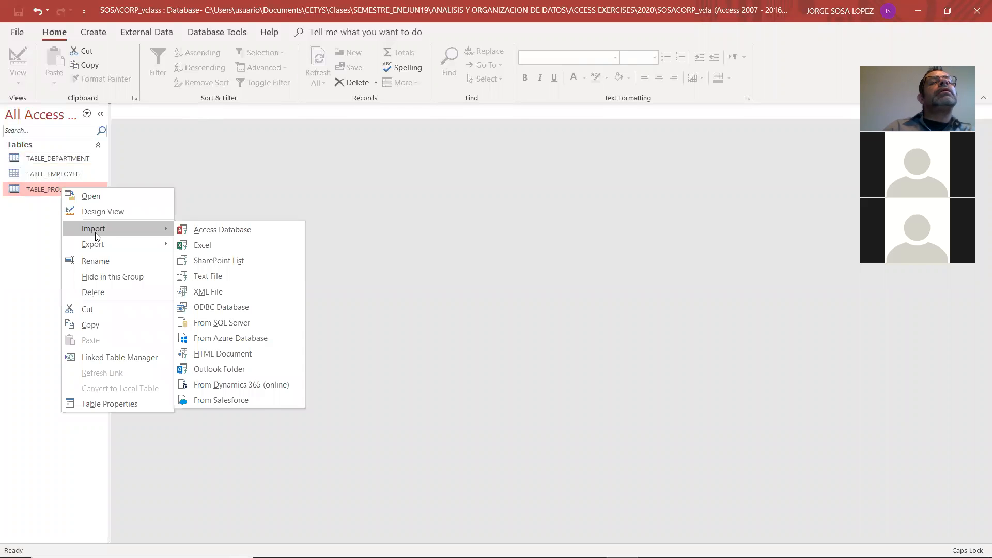
left_click(96, 292)
left_click(450, 325)
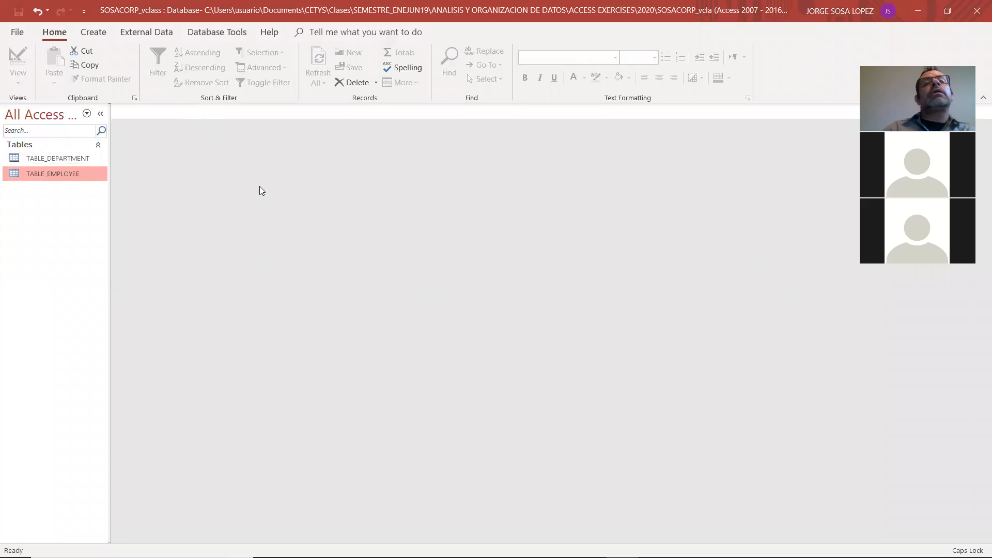
Create a new table and switch it to Design View, saving it under the name TABLE_PROJECT
left_click(102, 36)
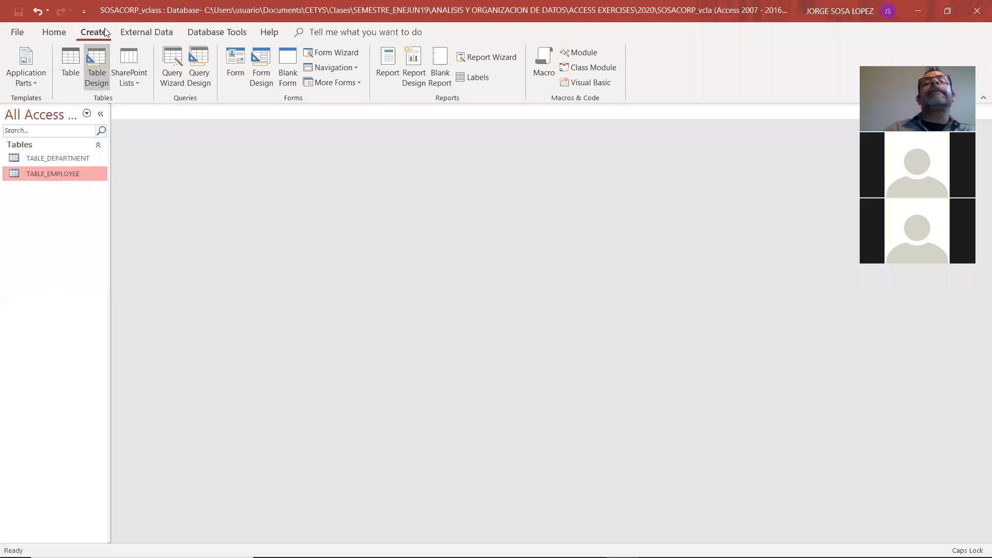
left_click(77, 64)
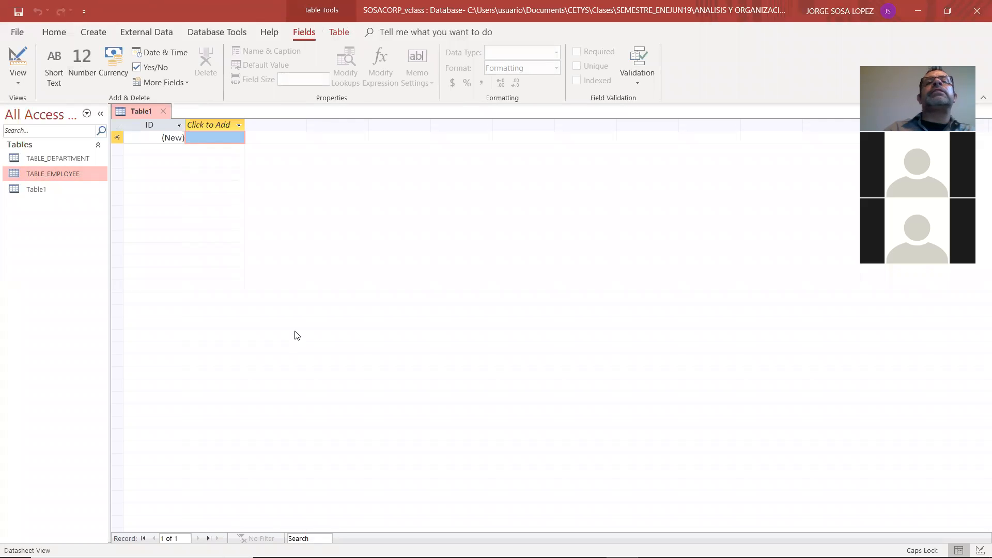
left_click(18, 77)
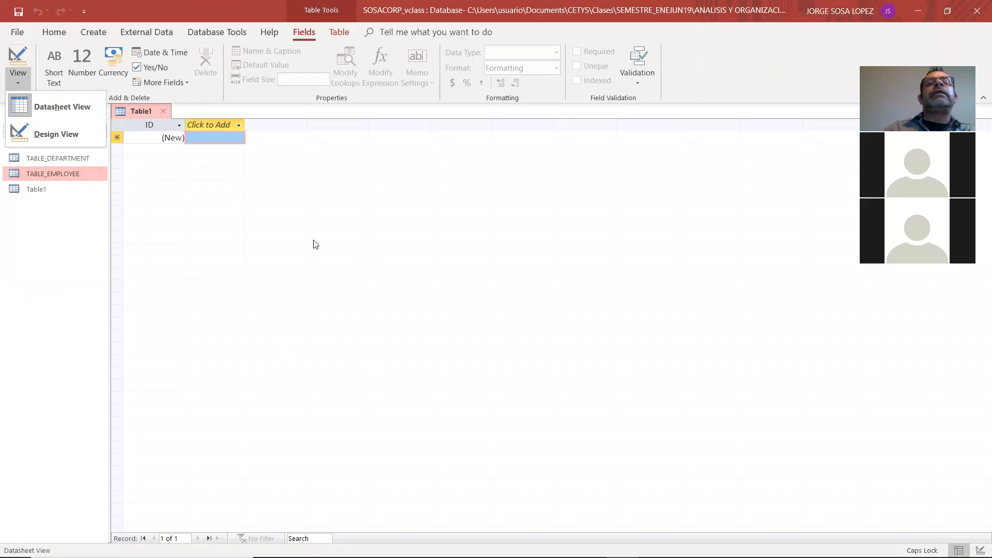
left_click(315, 244)
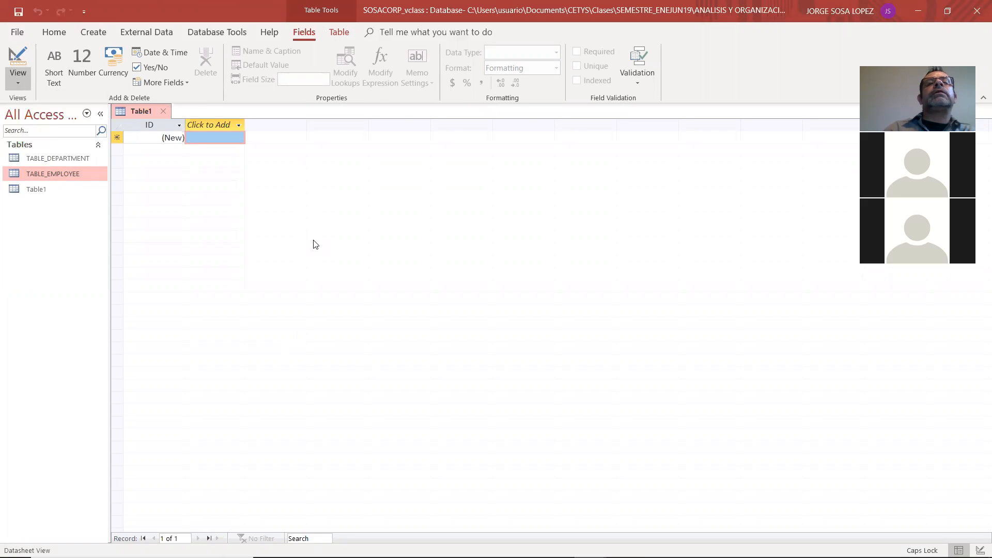
left_click(23, 86)
left_click(32, 135)
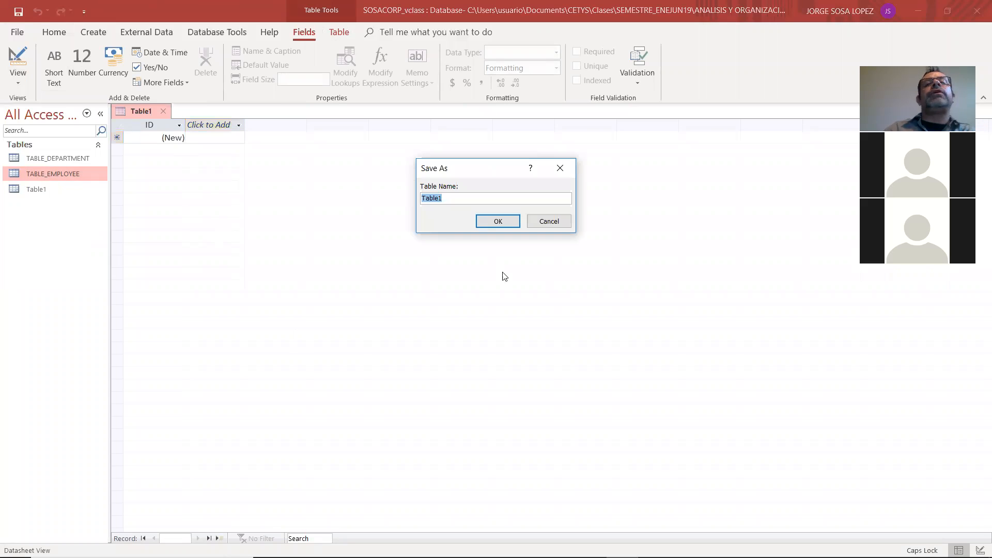
type("PROJ")
key("BackSpace")
key("BackSpace")
key("BackSpace")
key("BackSpace")
type("TABLE ")
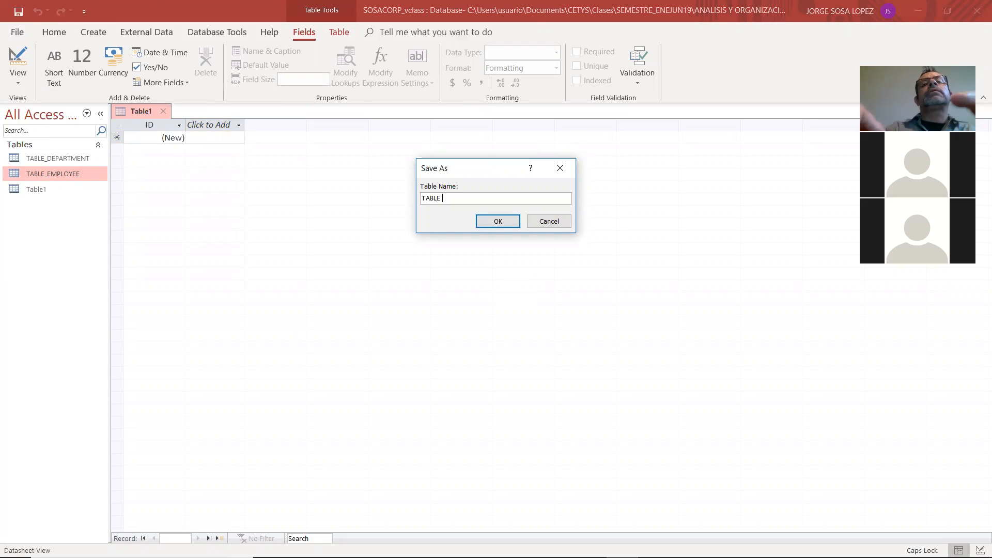
type("PROJECT")
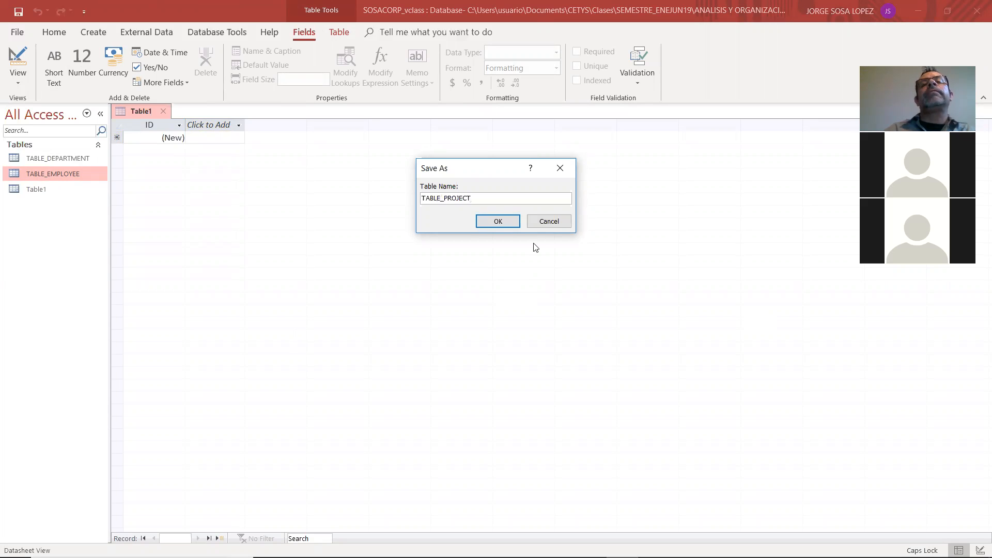
left_click(496, 222)
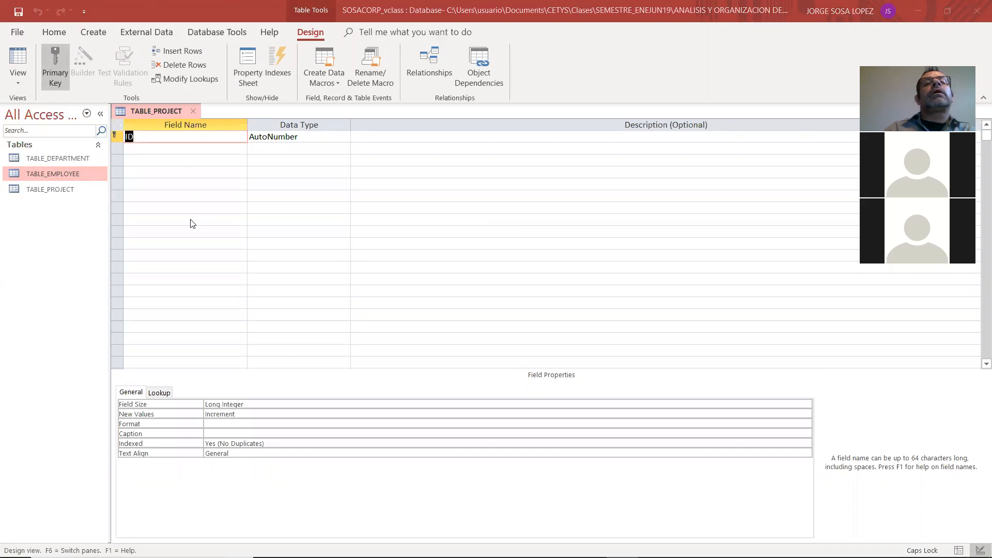
Check the TABLE_PROJECT fields in the Adobe Reader model and rename the table's ID field in Access to PRJ_ID
key("alt+Tab")
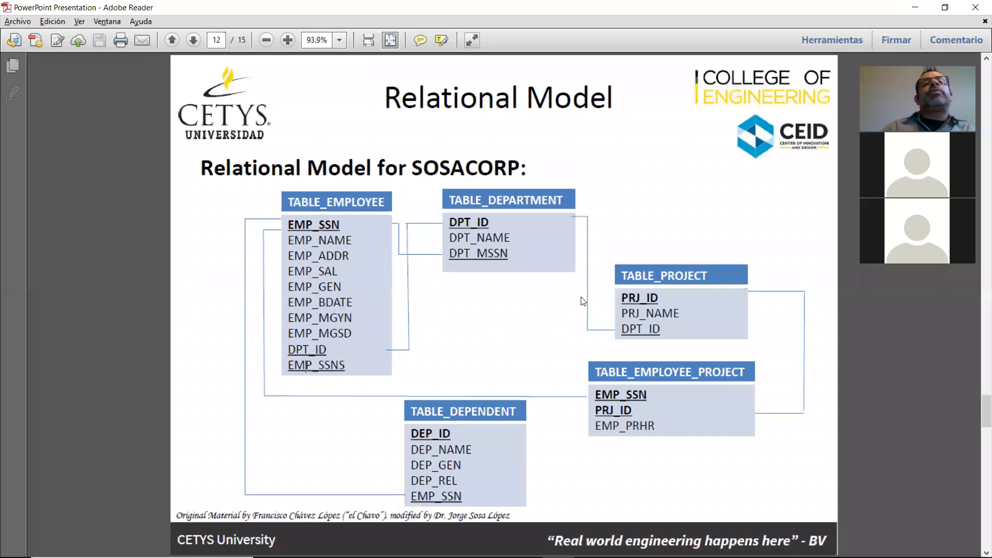
key("alt+Tab")
type("PRJ_I")
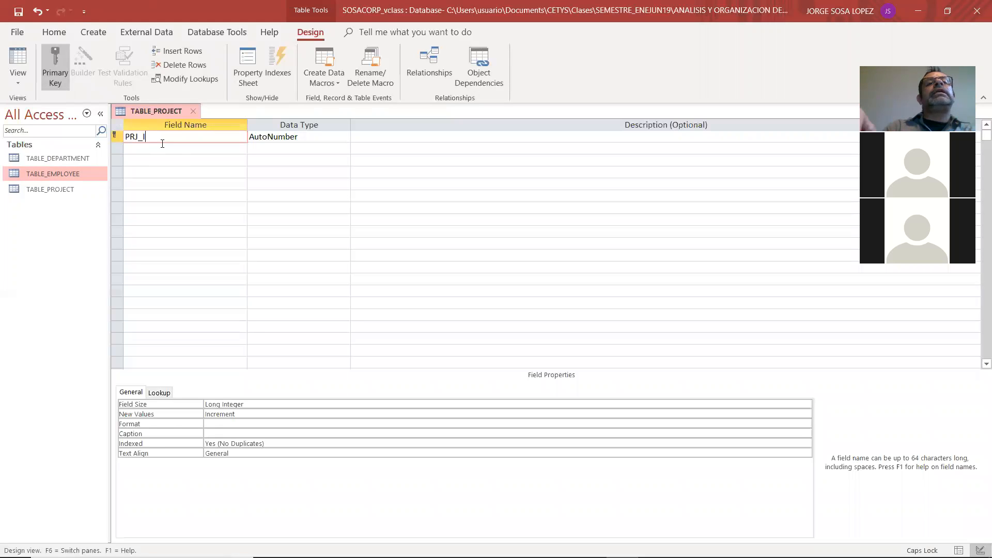
type("D")
Set the PRJ_ID field's data type to Number and enter PROJECT ID as its description
key("Tab")
key("Tab")
left_click(246, 140)
left_click(257, 137)
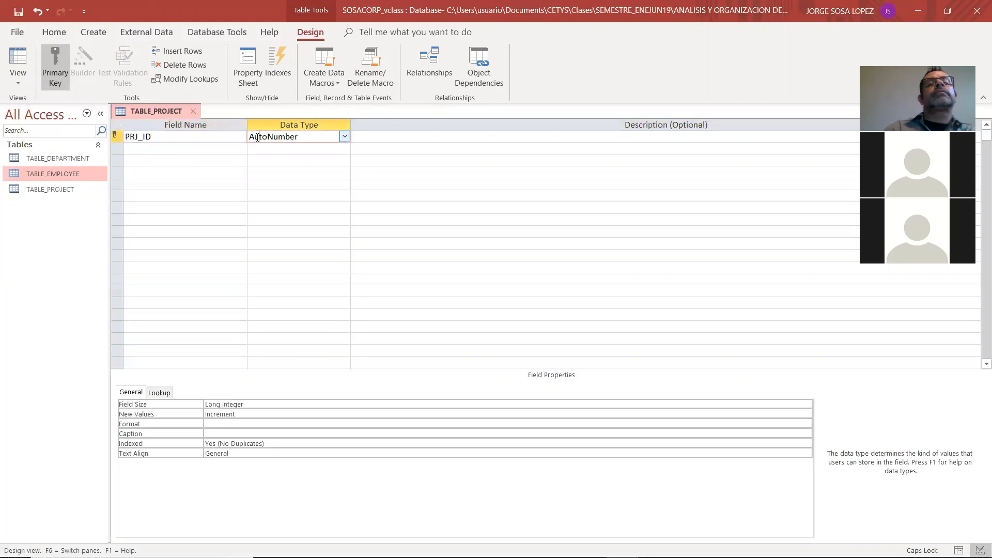
left_click(344, 137)
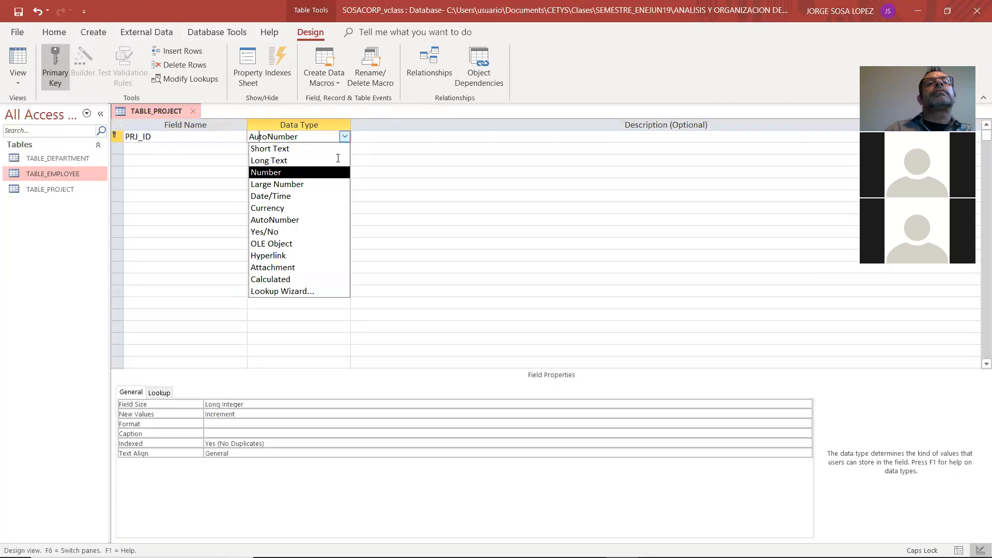
left_click(316, 173)
left_click(367, 135)
type("PROJECT")
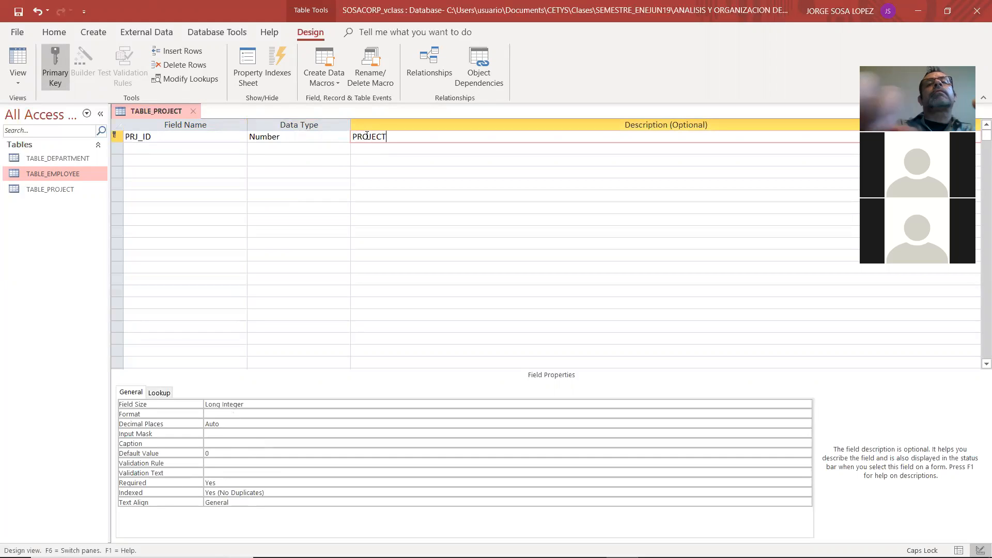
type(" ID")
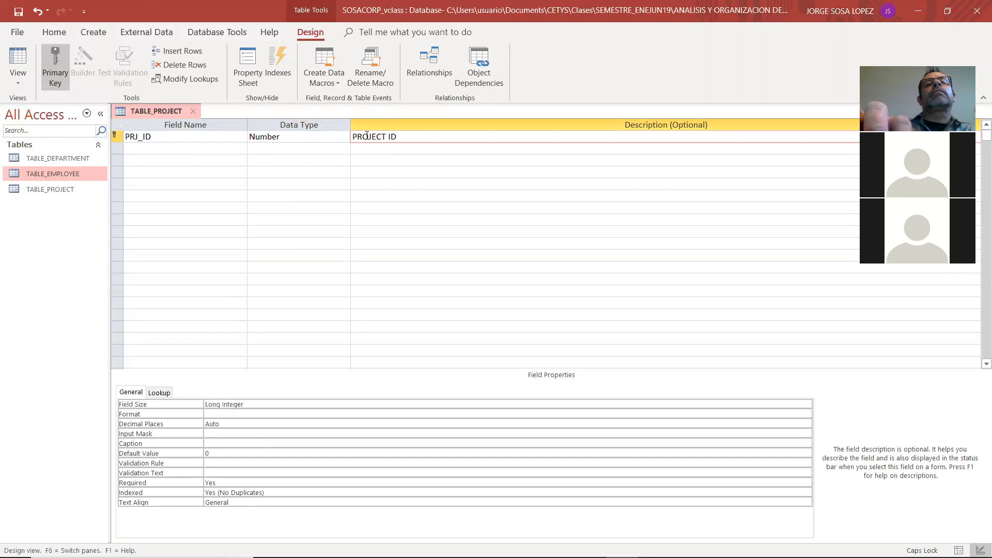
key("Return")
Add a PRJ_NAME field with the Short Text data type and the description PROJECT NAME
type("PR")
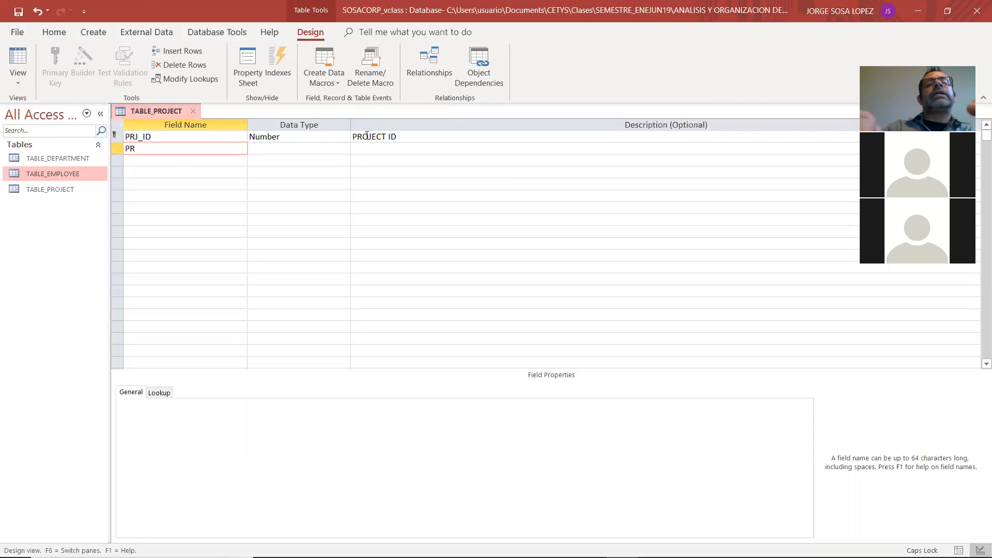
type("J_NAME")
key("Return")
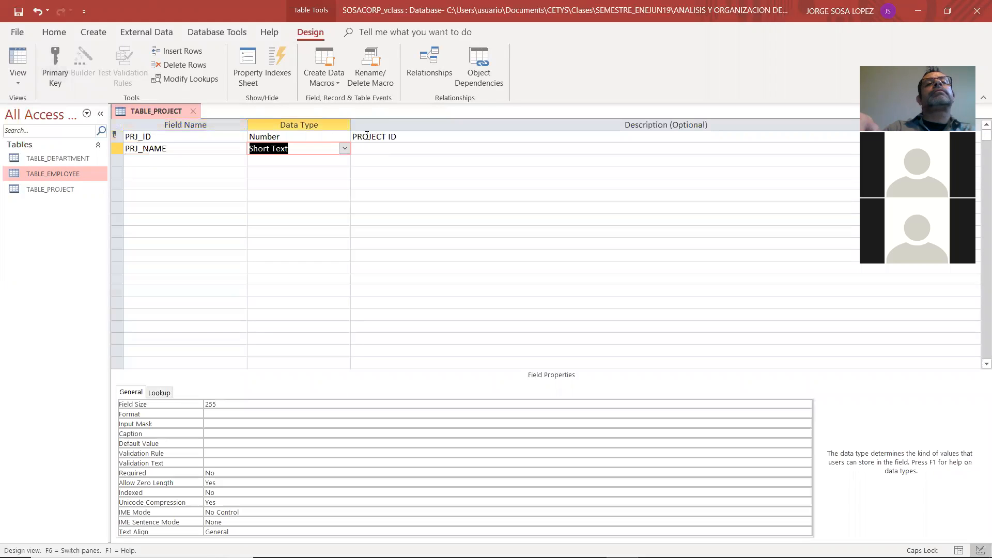
key("Return")
type("PROJECT ")
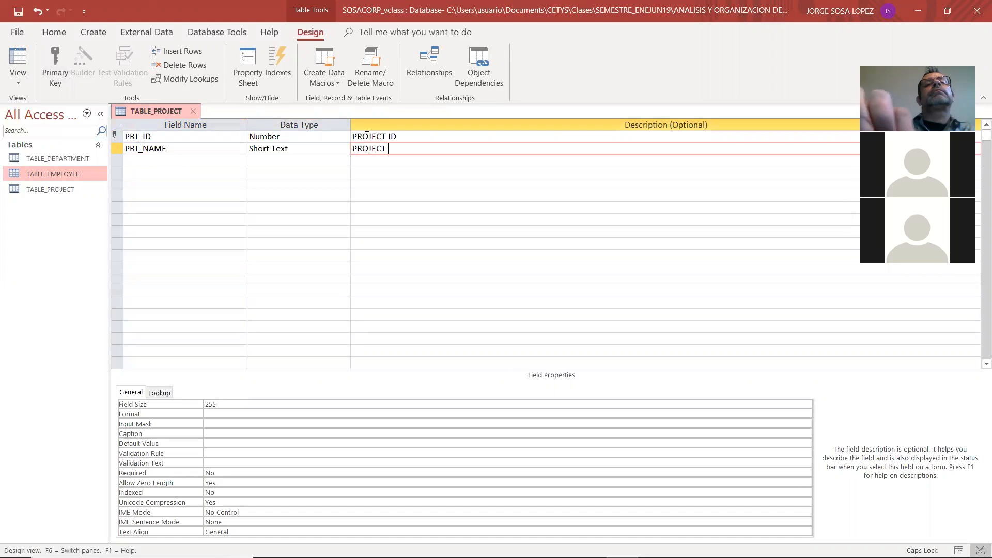
type("NAME")
key("Return")
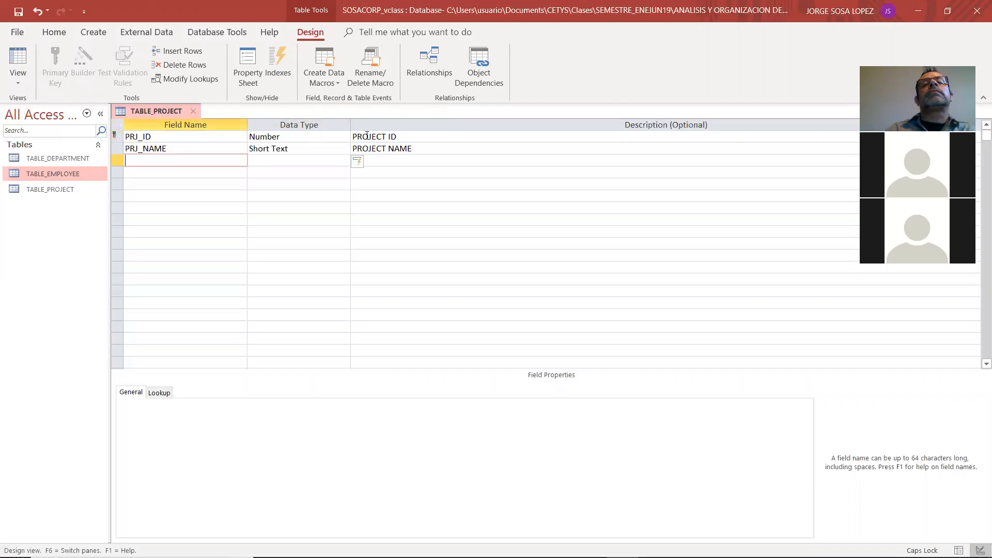
Check the relational model and add a DPT_ID field with the Number data type and the description DEPARTMENT ID
key("alt+Tab")
key("alt+Tab")
type("DPT_ID")
key("Return")
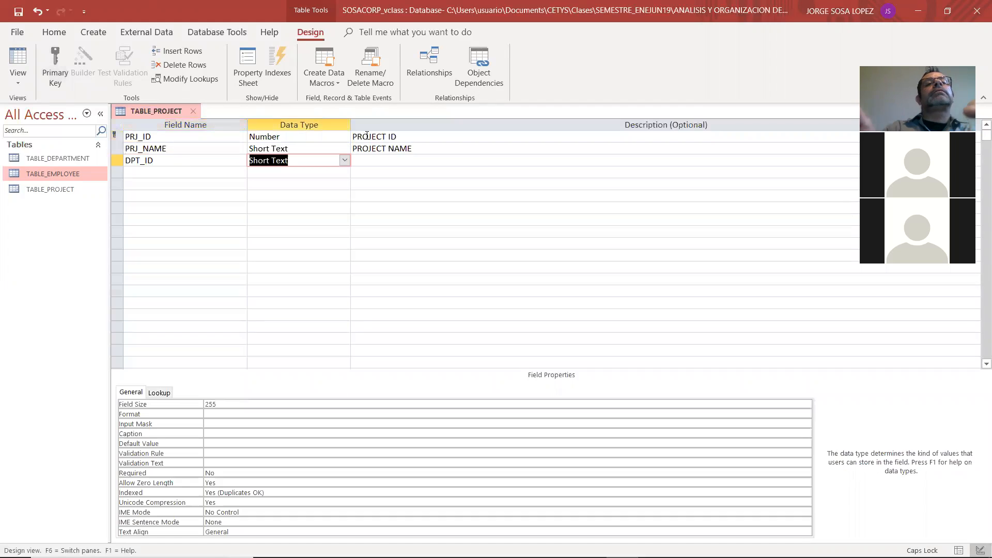
key("Return")
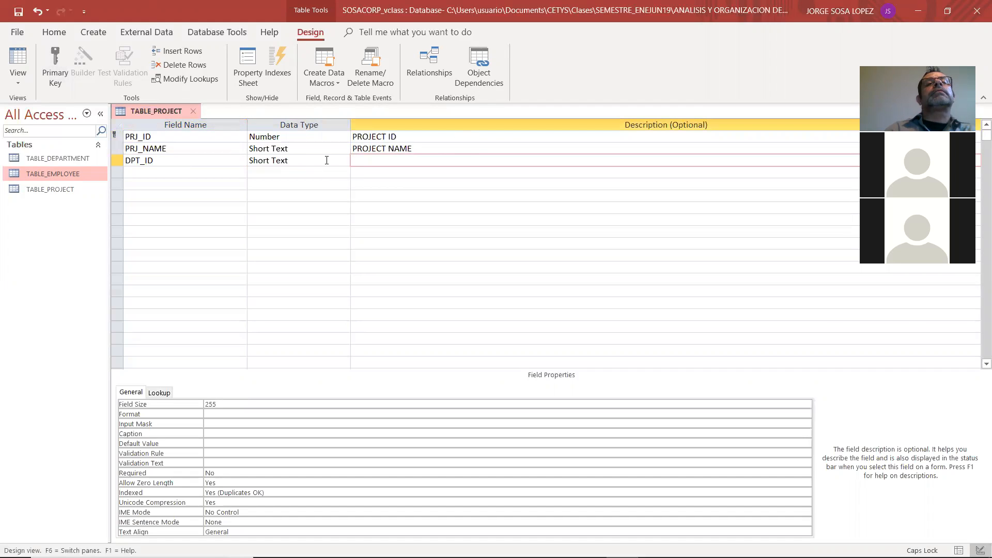
left_click(332, 164)
left_click(344, 161)
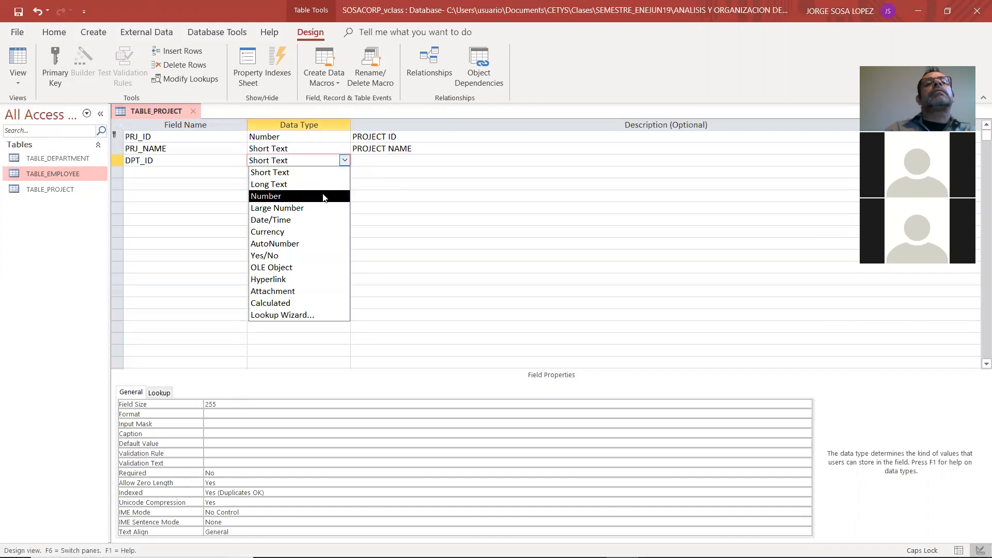
left_click(326, 195)
left_click(365, 163)
type("DEPARTME")
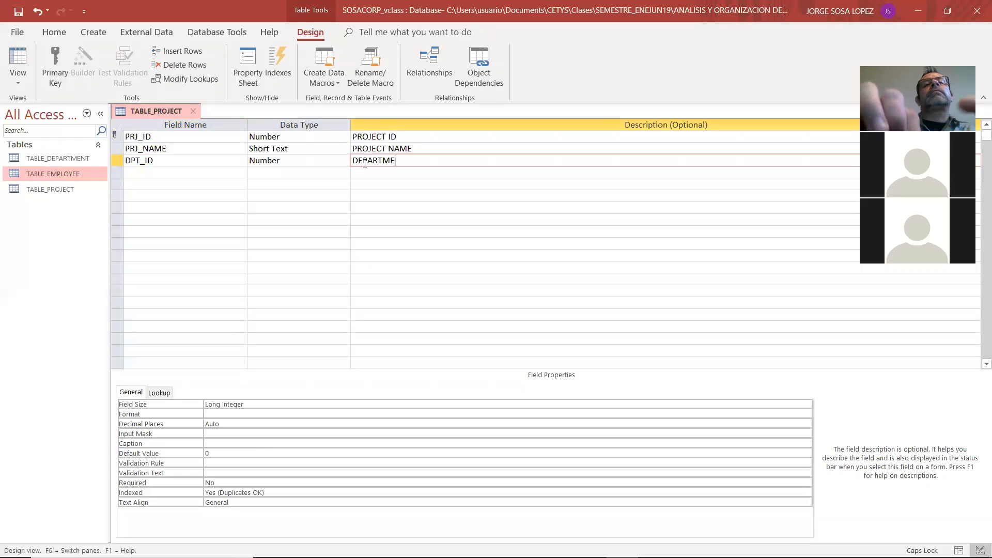
type("NT ID")
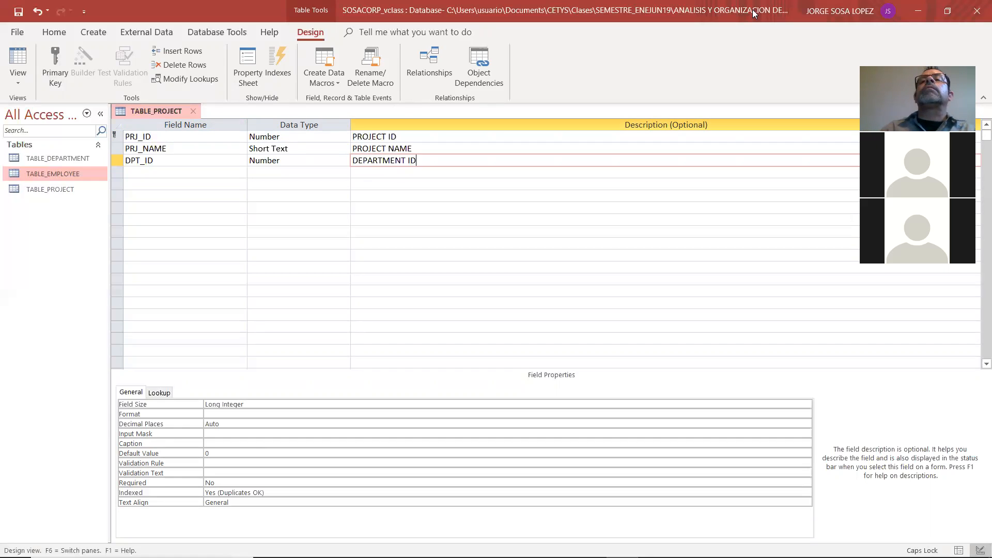
Close TABLE_PROJECT and save the changes to its design
left_click(243, 206)
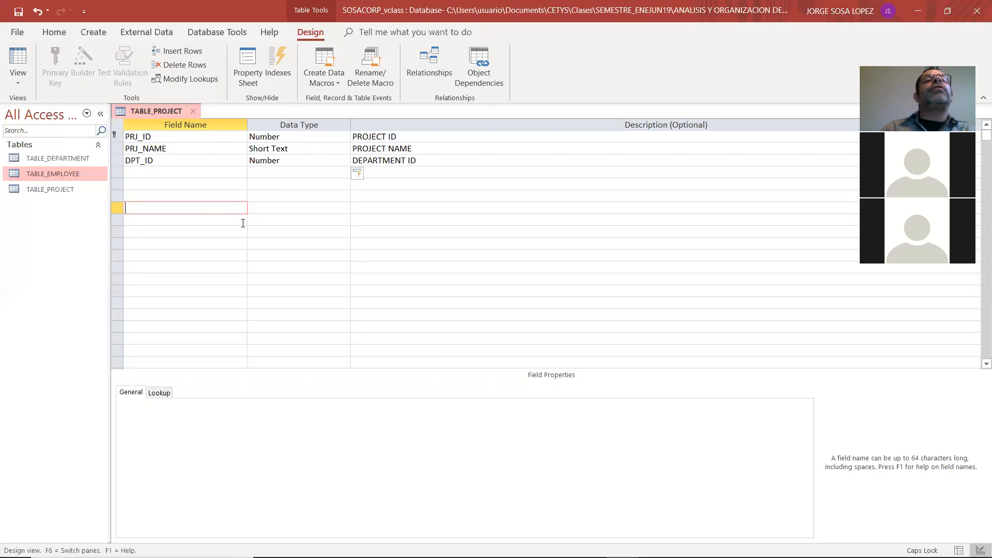
left_click(192, 111)
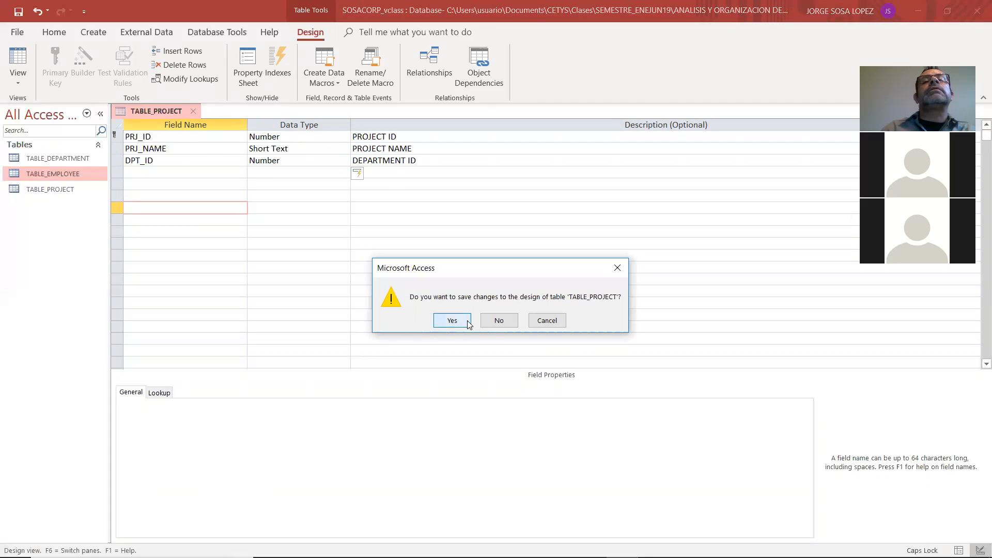
left_click(452, 320)
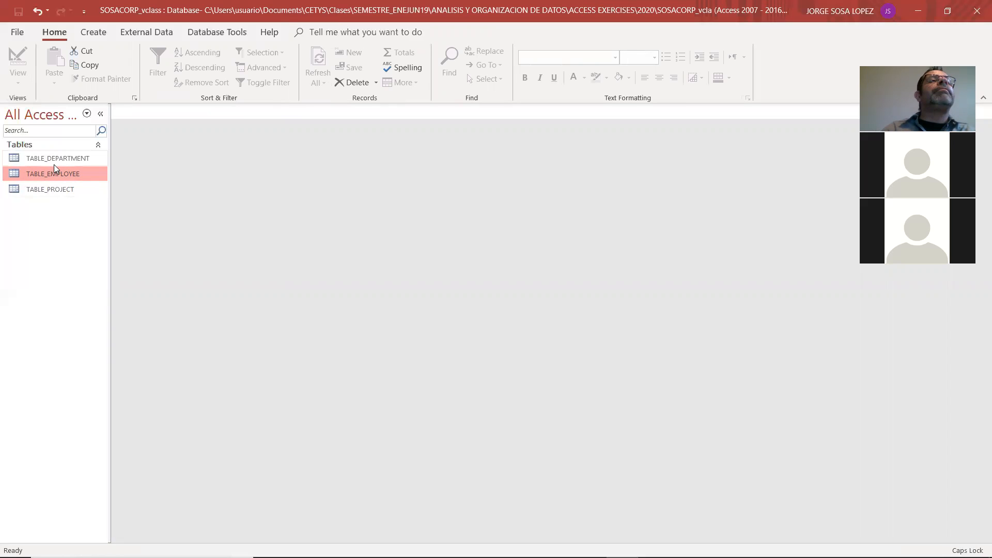
Open TABLE_EMPLOYEE in Design View and compare its fields with the relational model in Adobe Reader
double_click(45, 174)
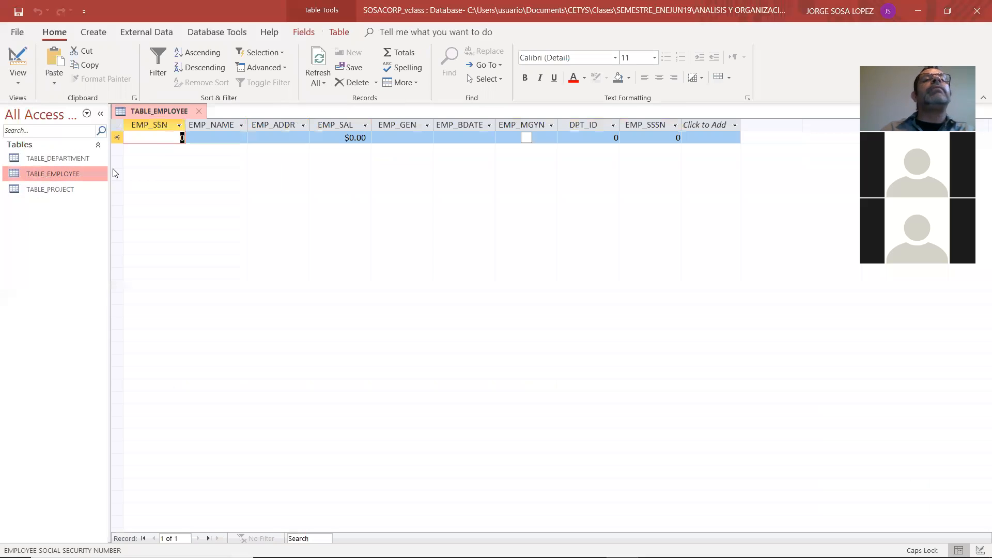
left_click(18, 77)
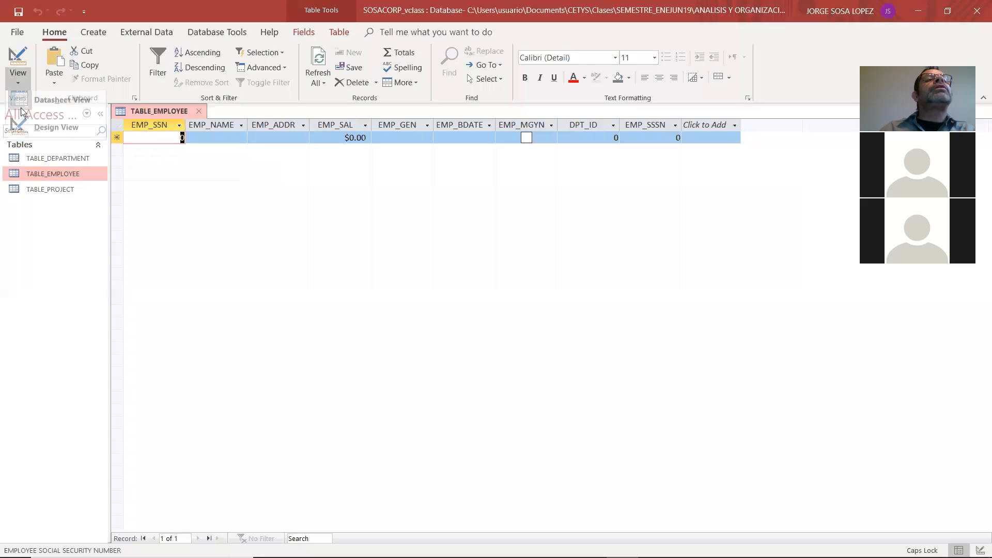
left_click(36, 129)
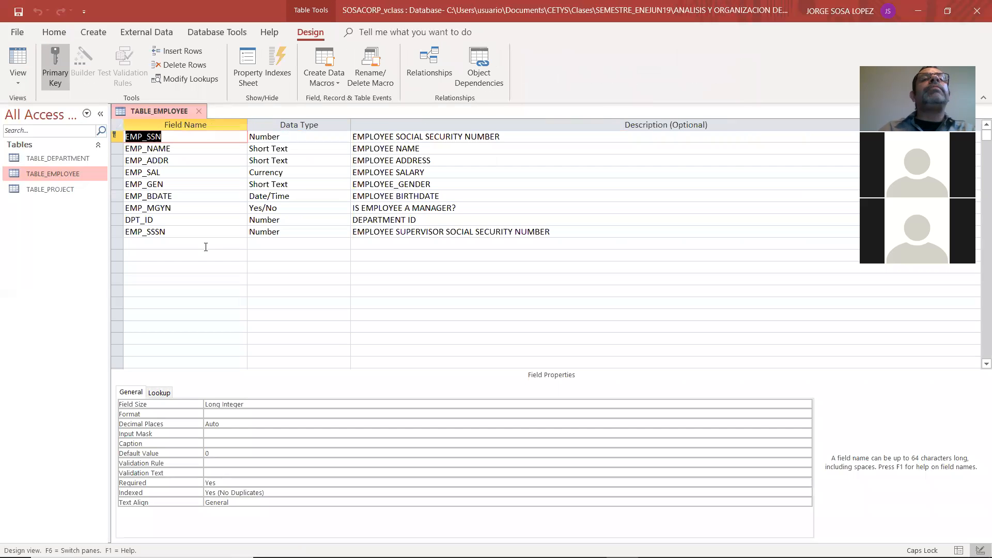
key("alt+Tab")
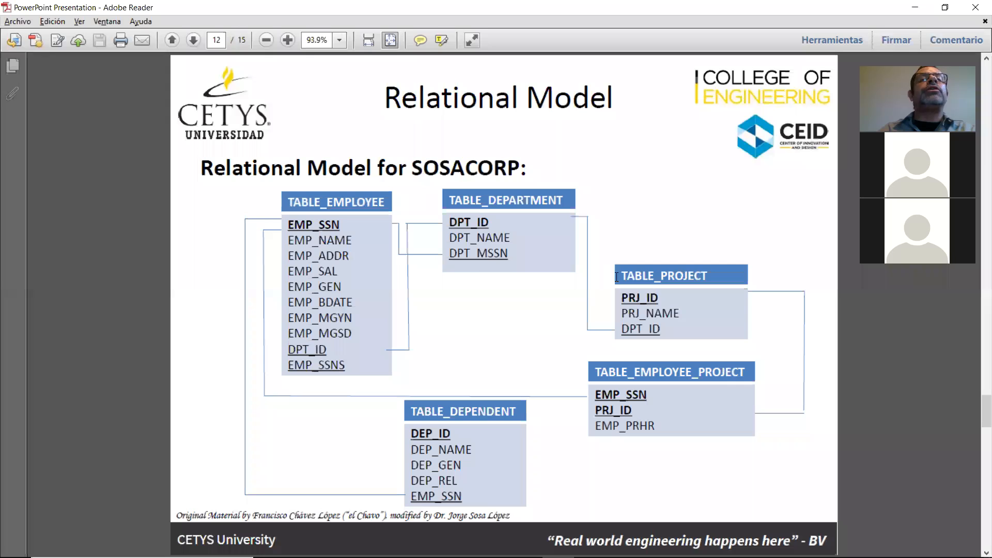
key("alt+Tab")
Recheck the field order in the Adobe Reader model and insert a field named EMP_MGSD above DPT_ID in TABLE_EMPLOYEE
left_click(146, 208)
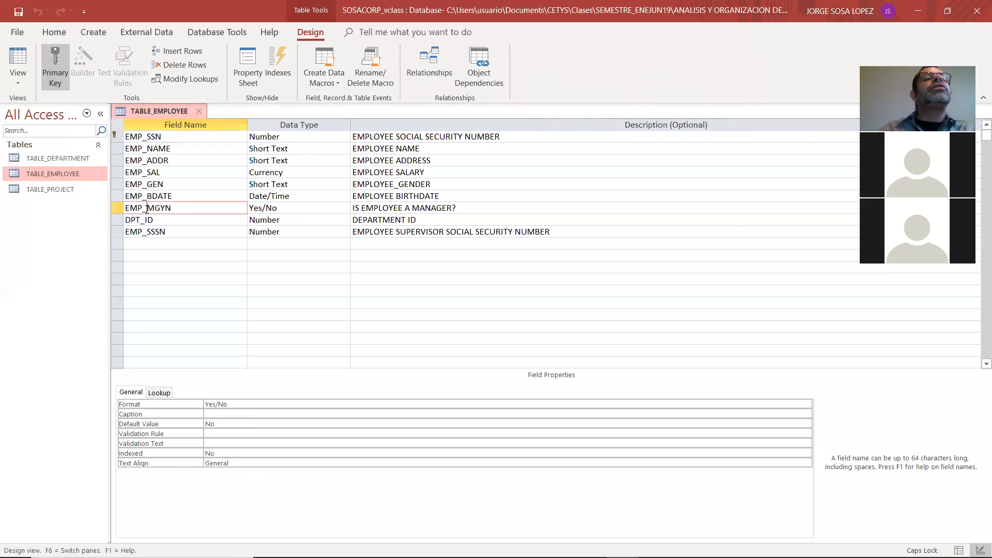
right_click(146, 208)
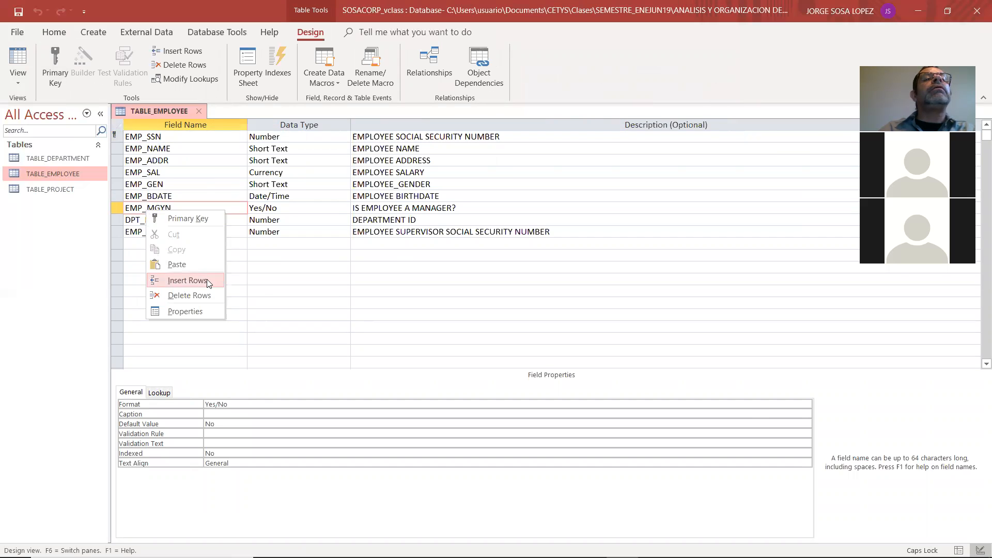
key("alt+Tab")
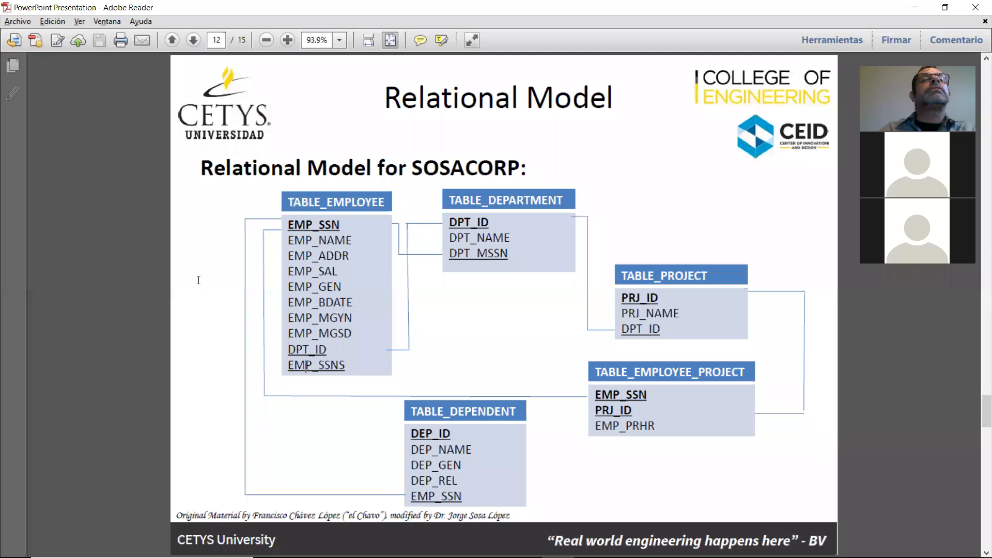
key("alt+Tab")
left_click(157, 220)
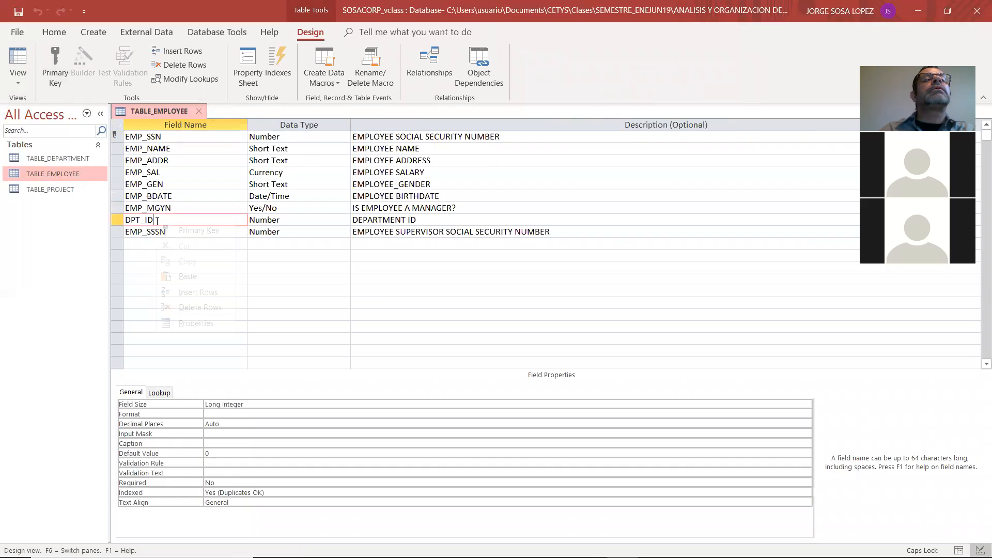
right_click(157, 220)
left_click(190, 290)
type("EMP_MGSD")
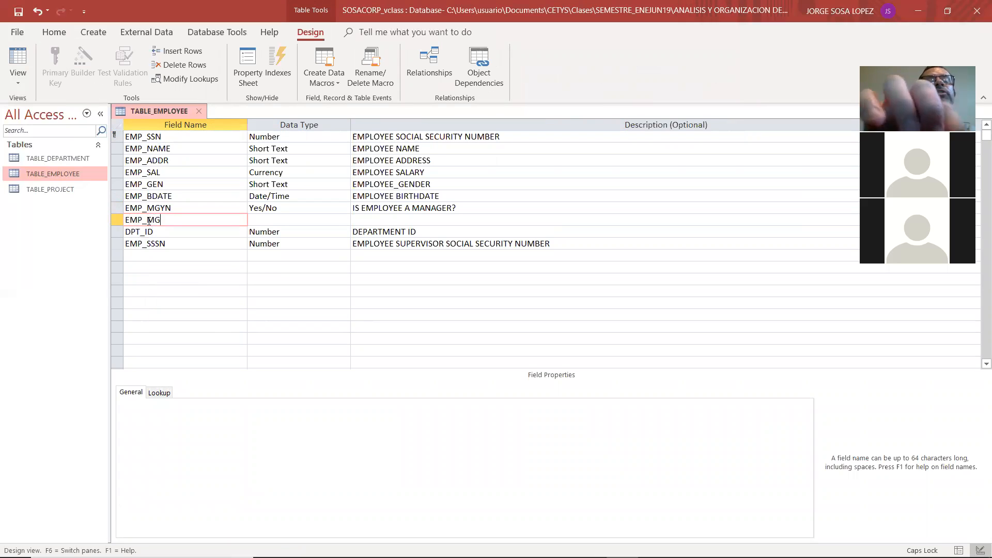
Set the EMP_MGSD field's data type to Date/Time and enter MANAGER START DATE as its description
left_click(301, 219)
left_click(344, 220)
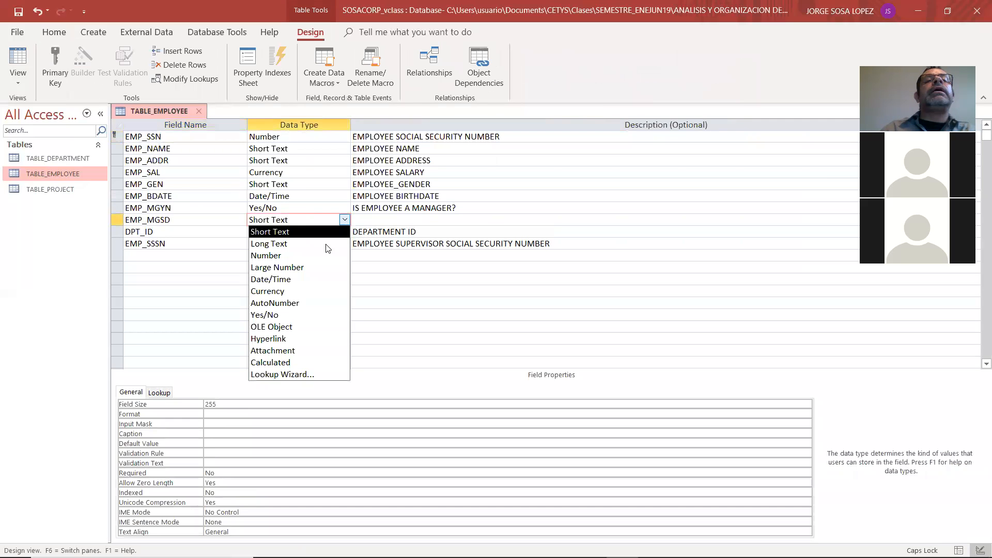
left_click(316, 279)
left_click(371, 223)
type("MANAGER START DATE")
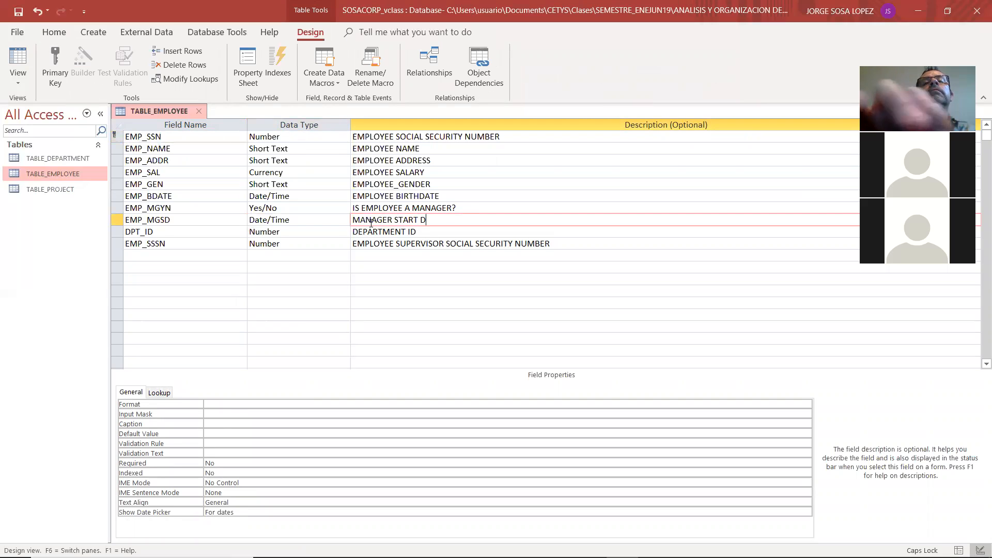
Close TABLE_EMPLOYEE and save the changes to its design
left_click(425, 259)
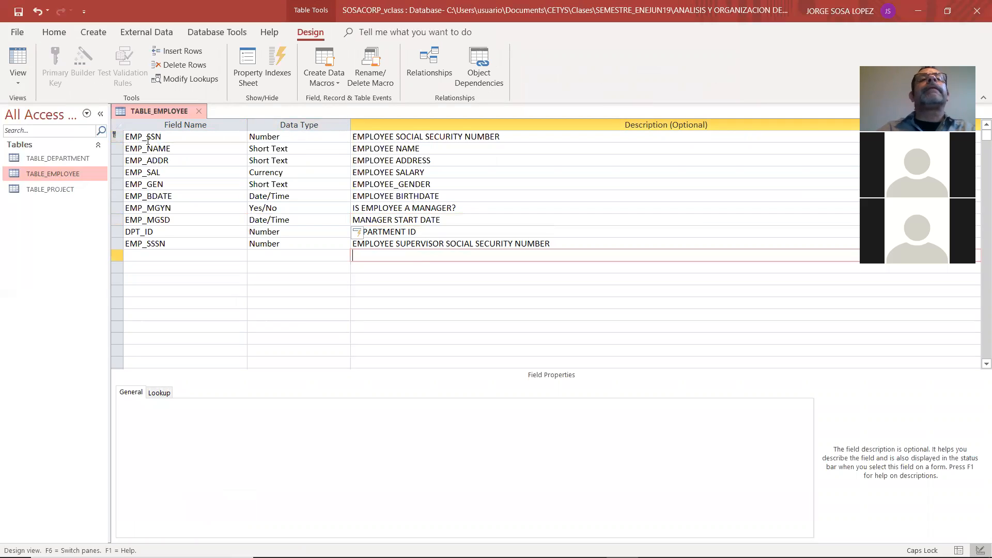
left_click(201, 112)
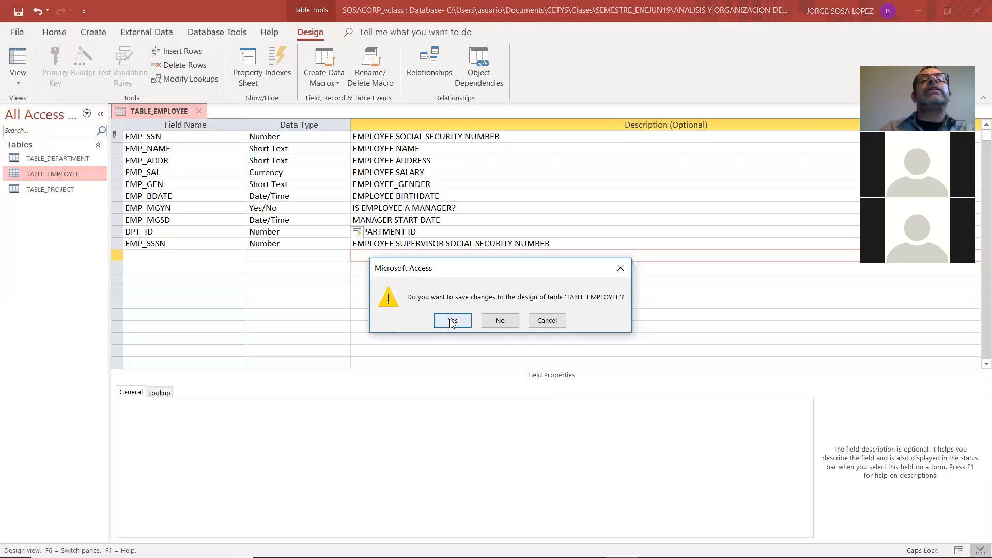
left_click(449, 320)
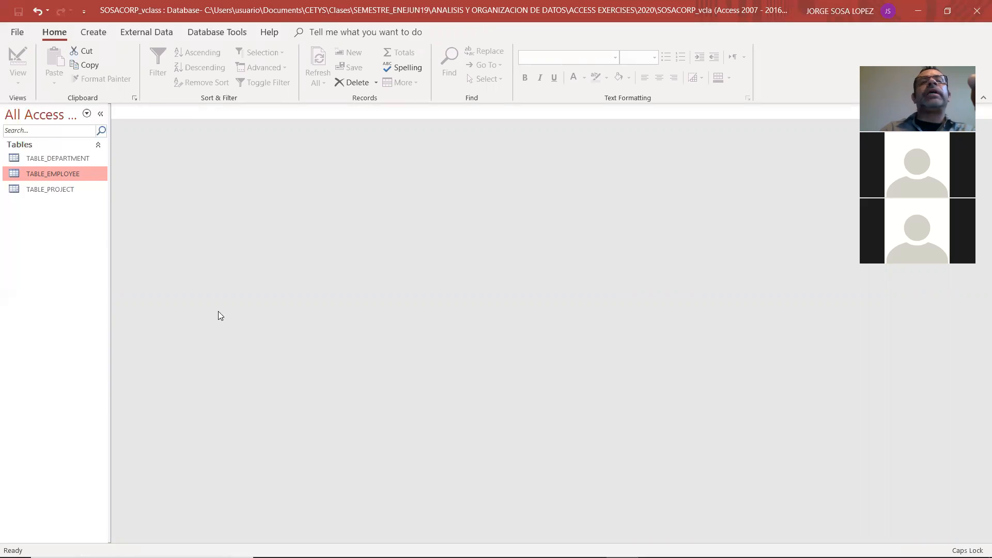
left_click(75, 158)
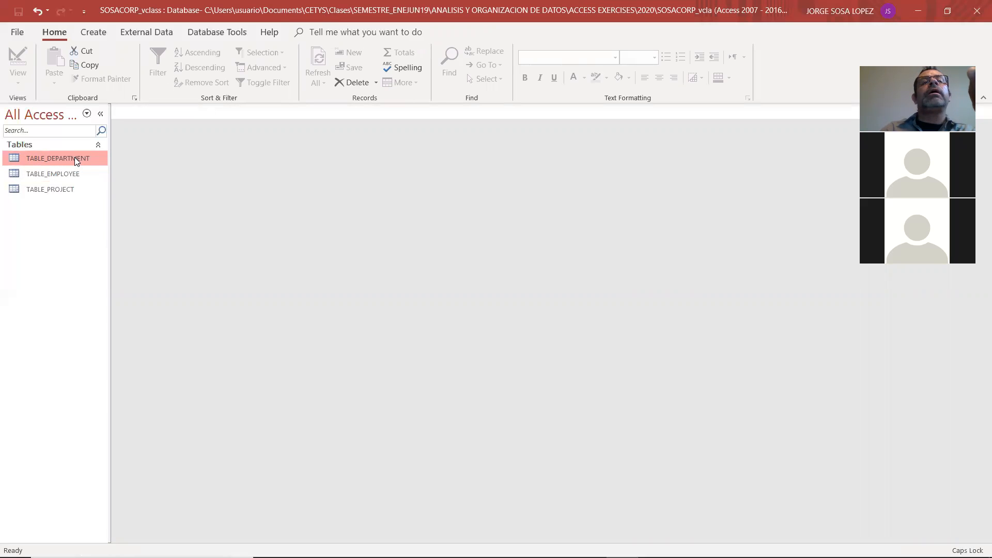
right_click(75, 160)
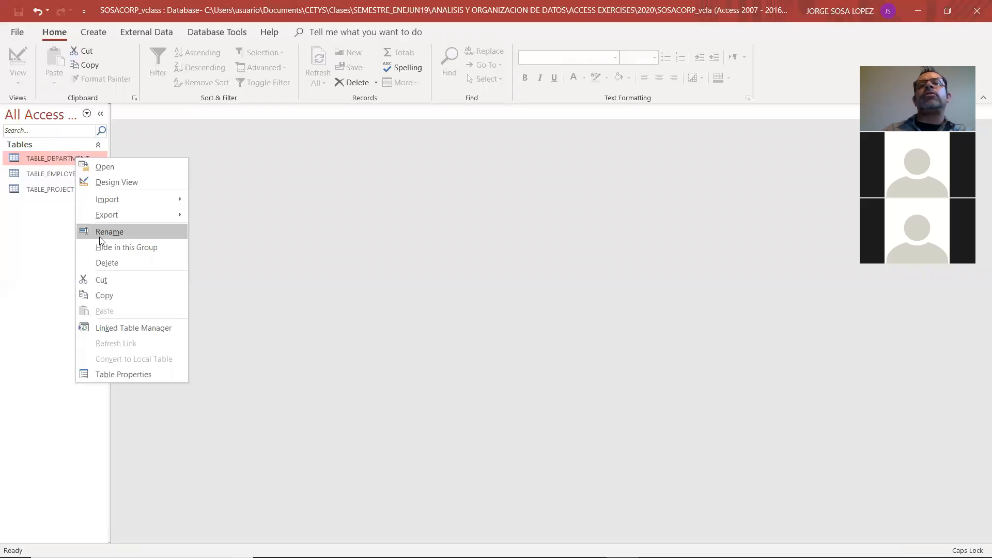
left_click(361, 265)
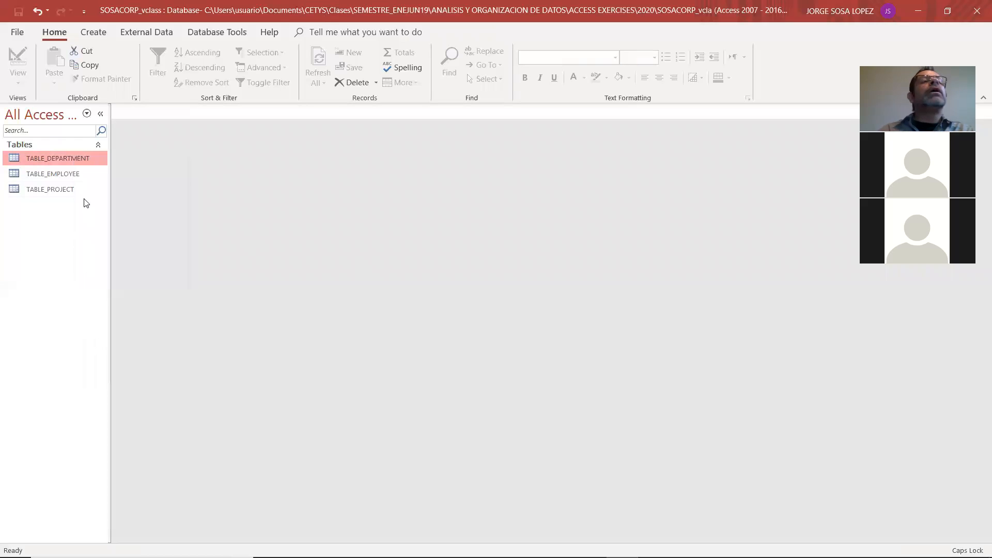
Reopen TABLE_EMPLOYEE in Design View
double_click(43, 175)
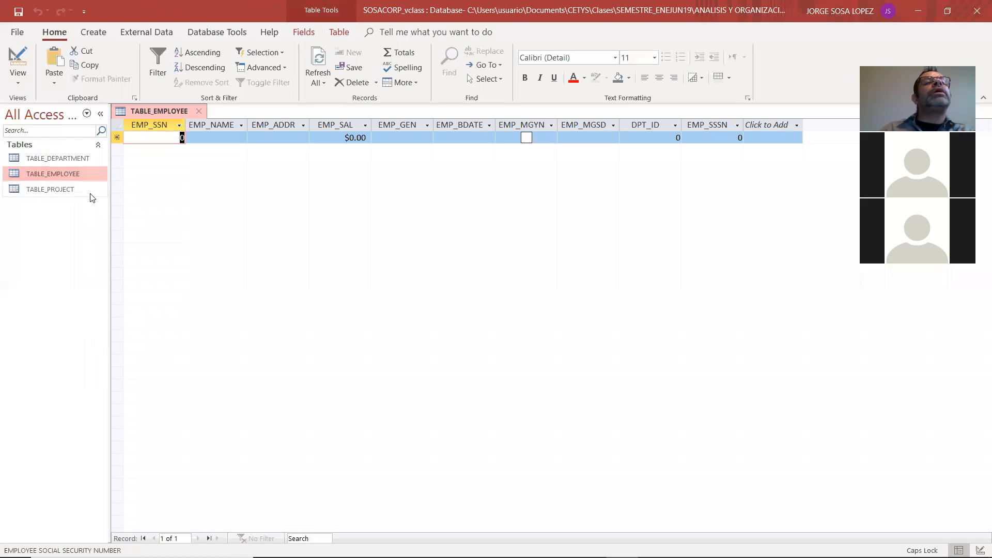
left_click(23, 80)
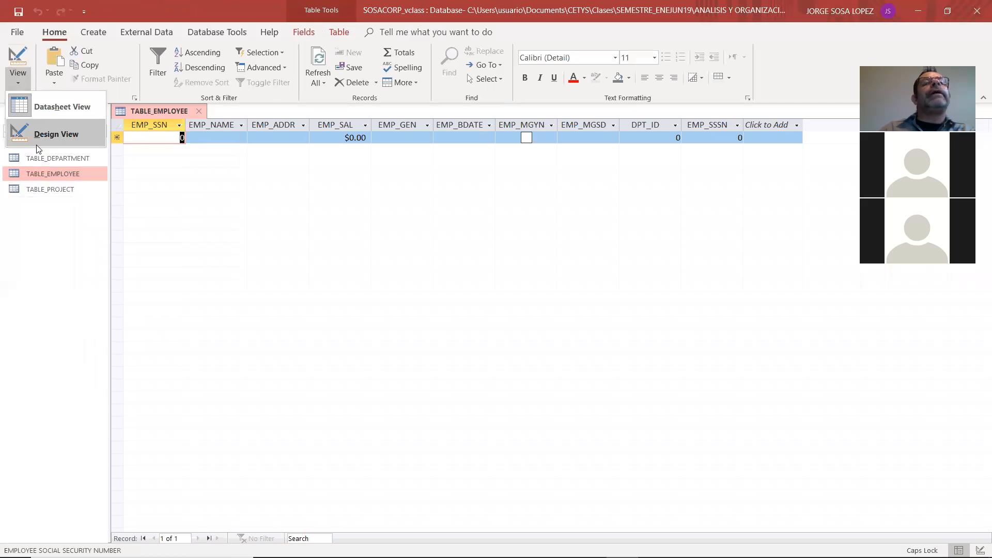
left_click(34, 144)
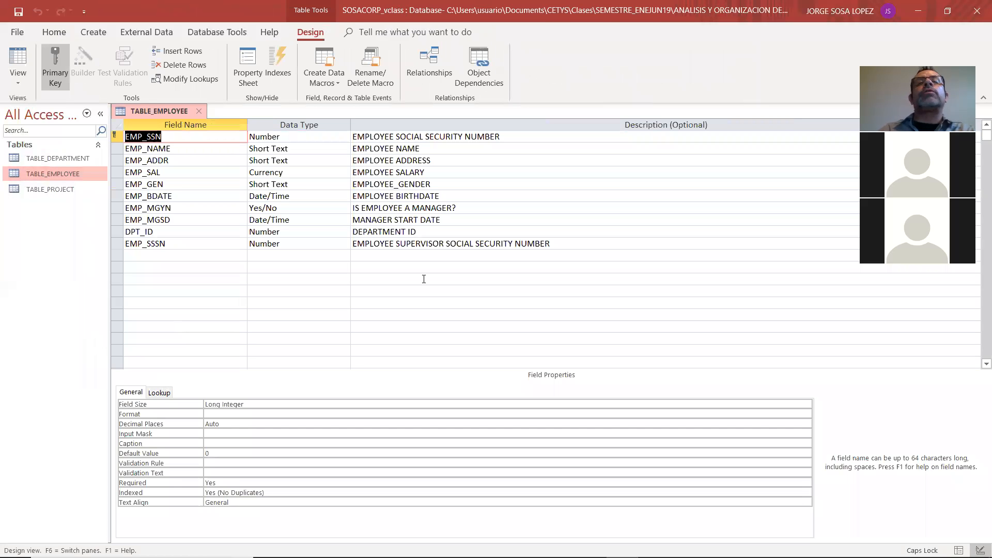
Insert a blank row above DPT_ID in TABLE_EMPLOYEE and delete that empty row again
left_click(159, 232)
right_click(159, 232)
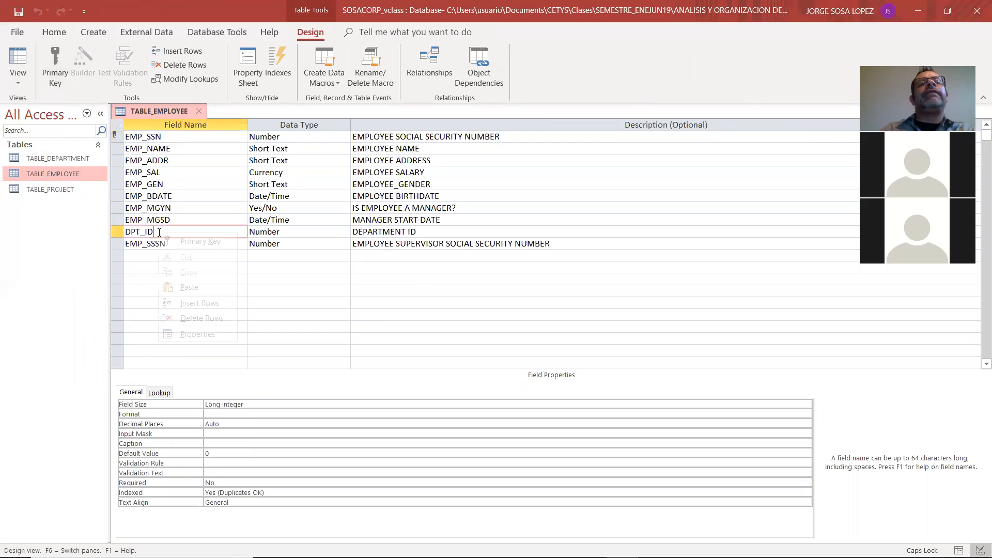
left_click(186, 305)
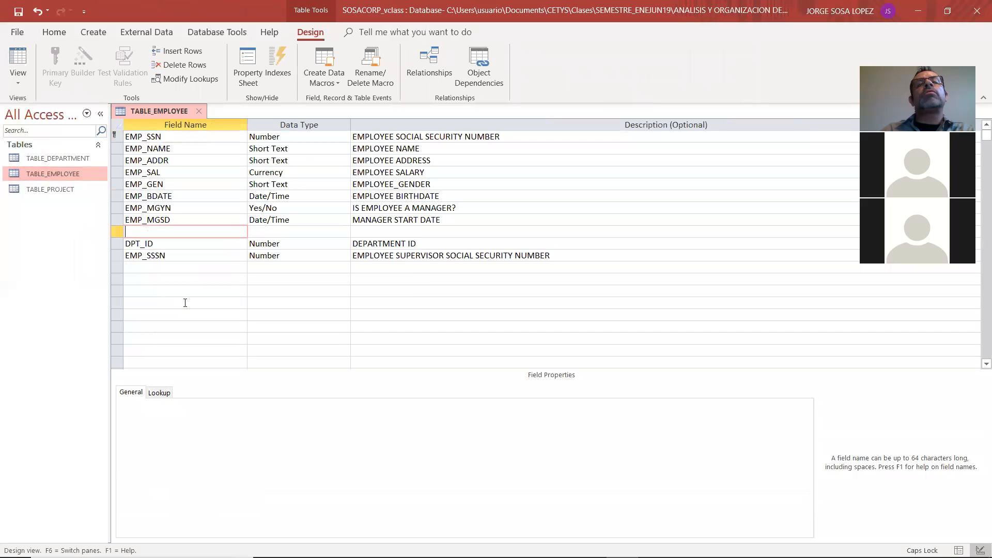
left_click(119, 232)
right_click(119, 232)
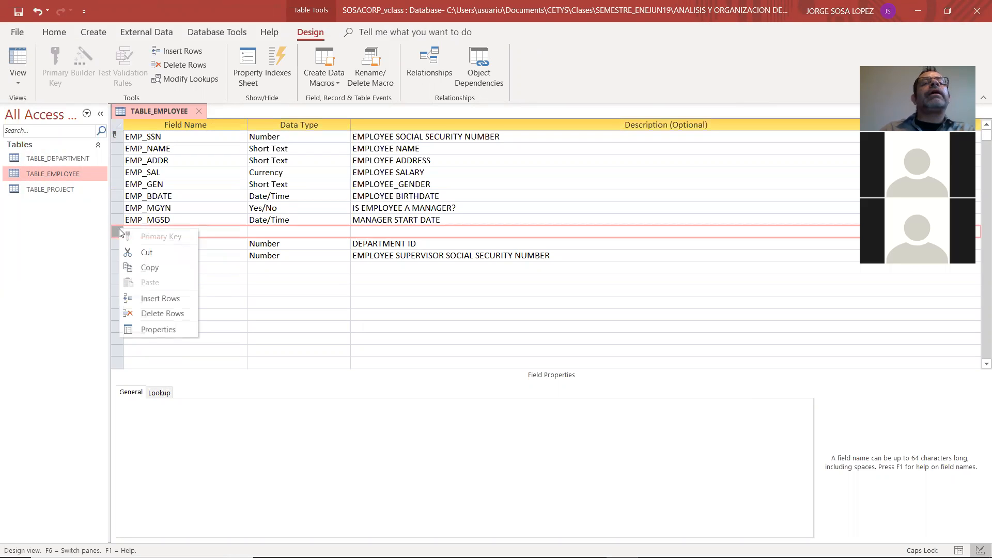
left_click(153, 312)
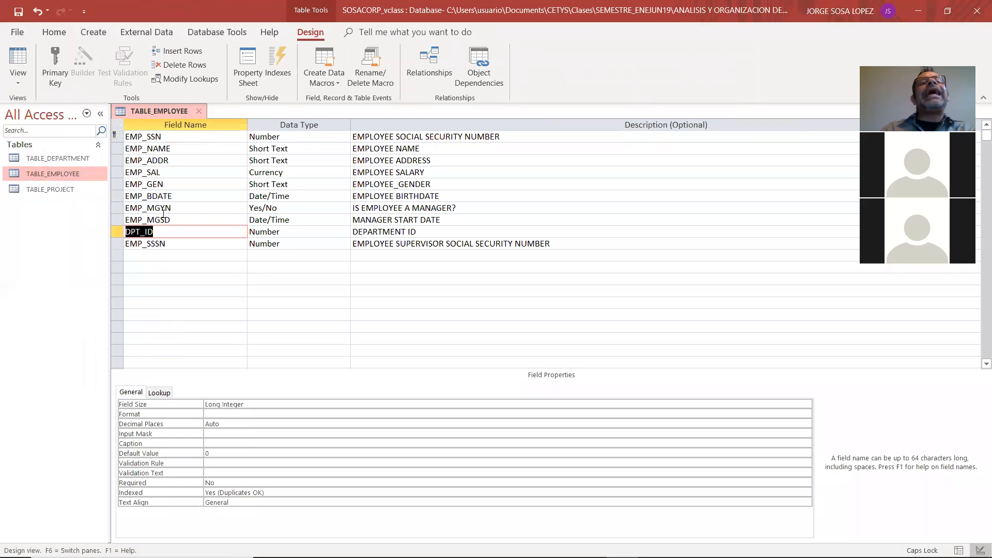
Compare the TABLE_EMPLOYEE fields with the relational model in Adobe Reader and return to Access
key("alt+Tab")
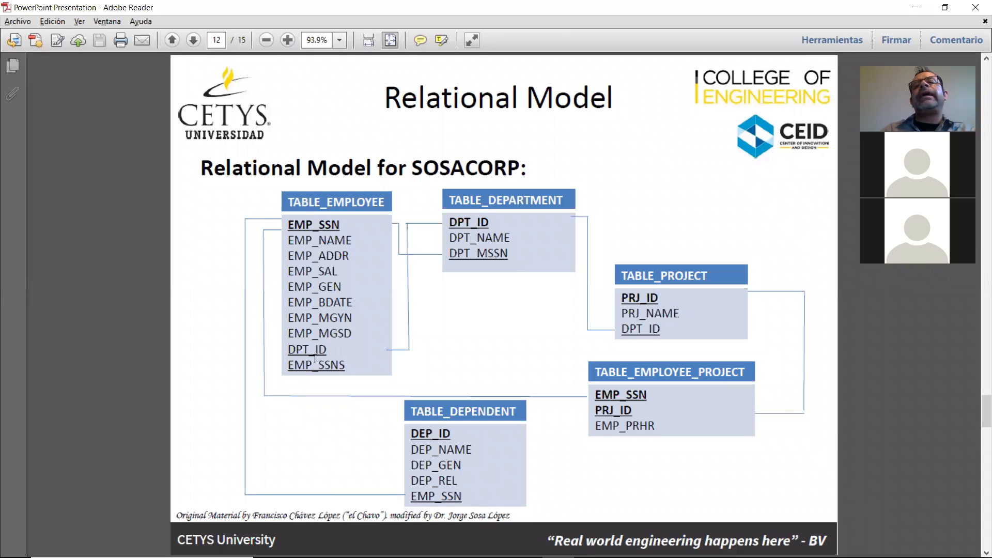
key("alt+Tab")
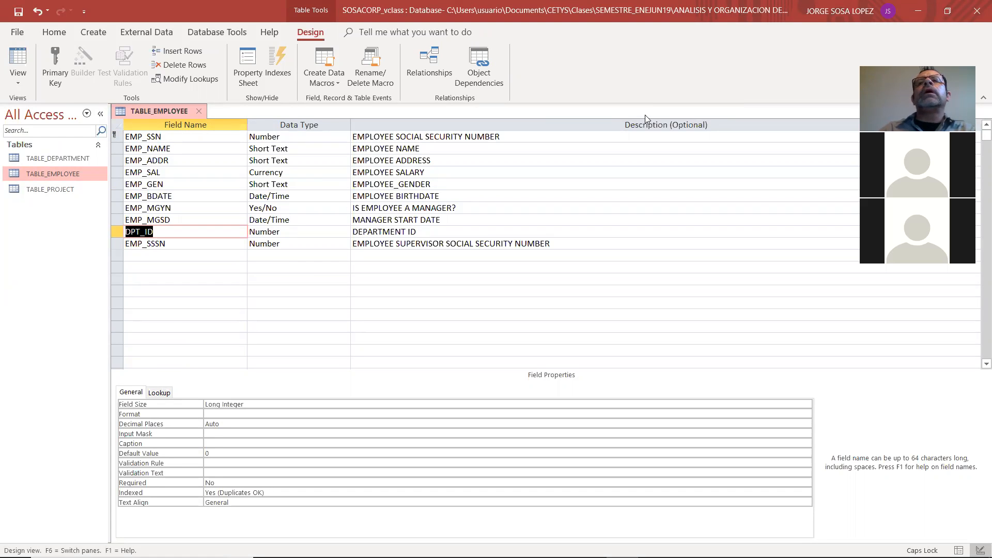
key("alt+Tab")
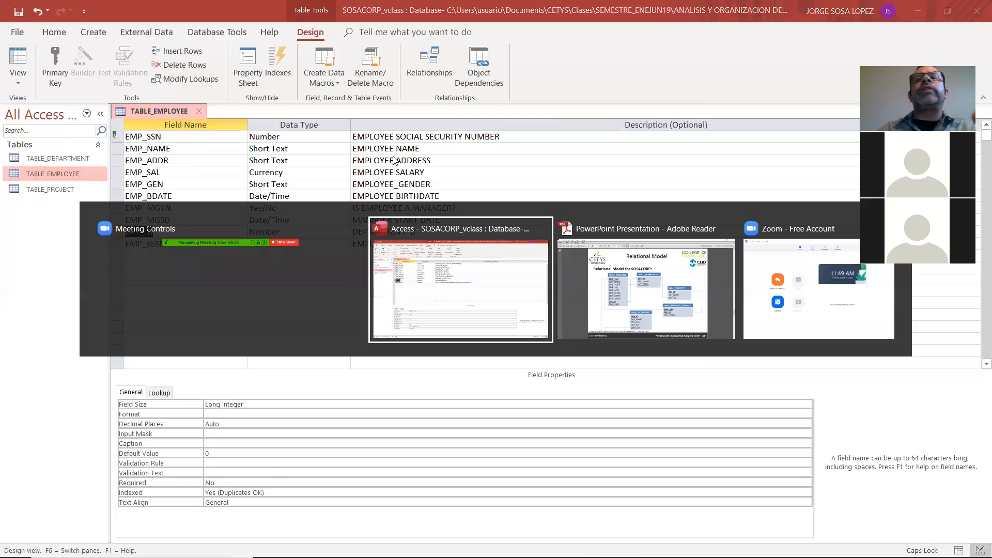
key("alt+Tab")
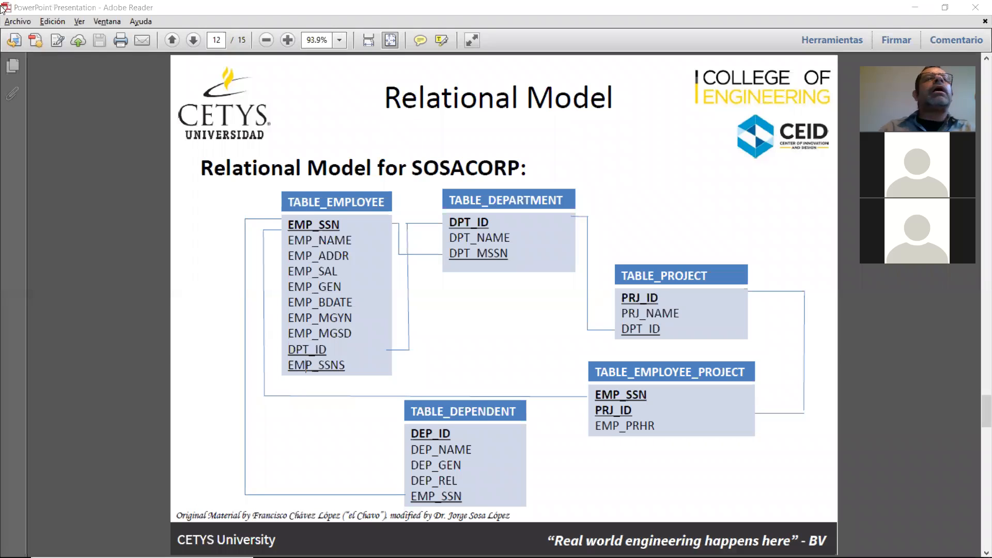
key("alt+Tab")
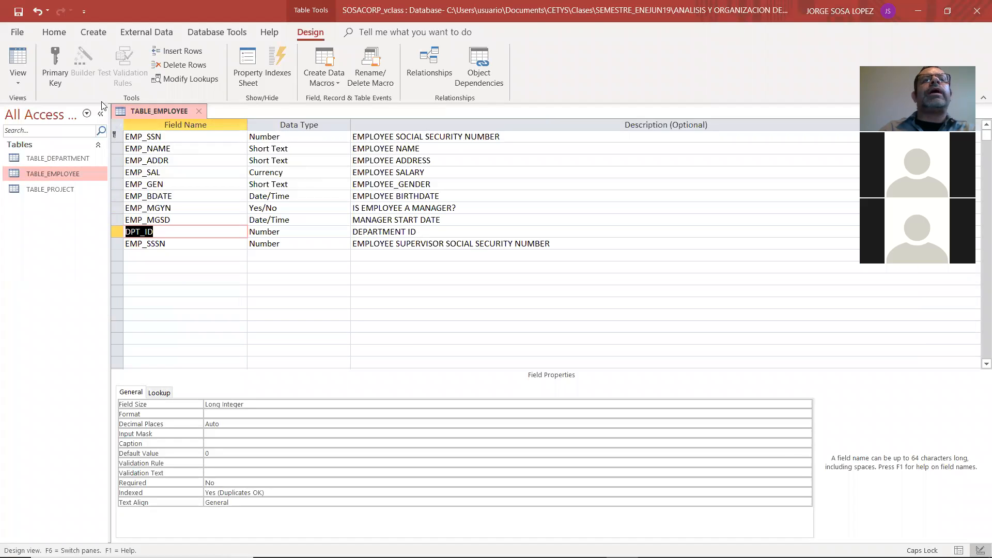
Close the TABLE_EMPLOYEE design
left_click(15, 82)
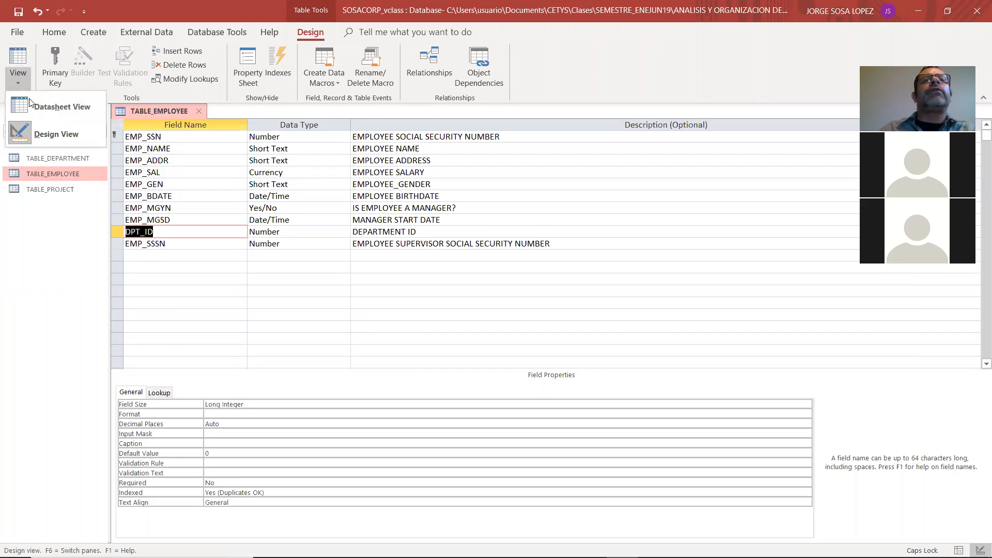
left_click(199, 110)
left_click(461, 321)
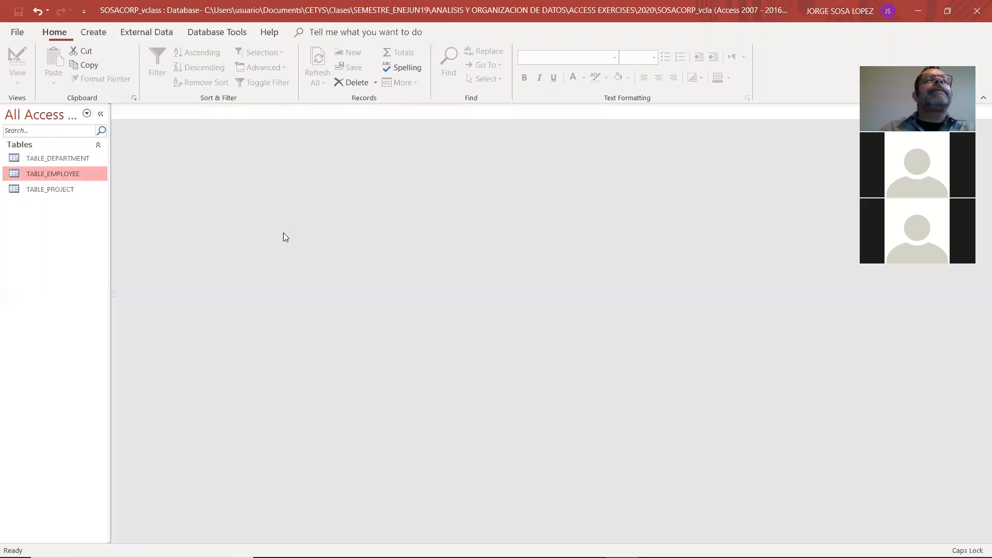
Create a new blank table and check the remaining tables in the Adobe Reader relational model
left_click(93, 32)
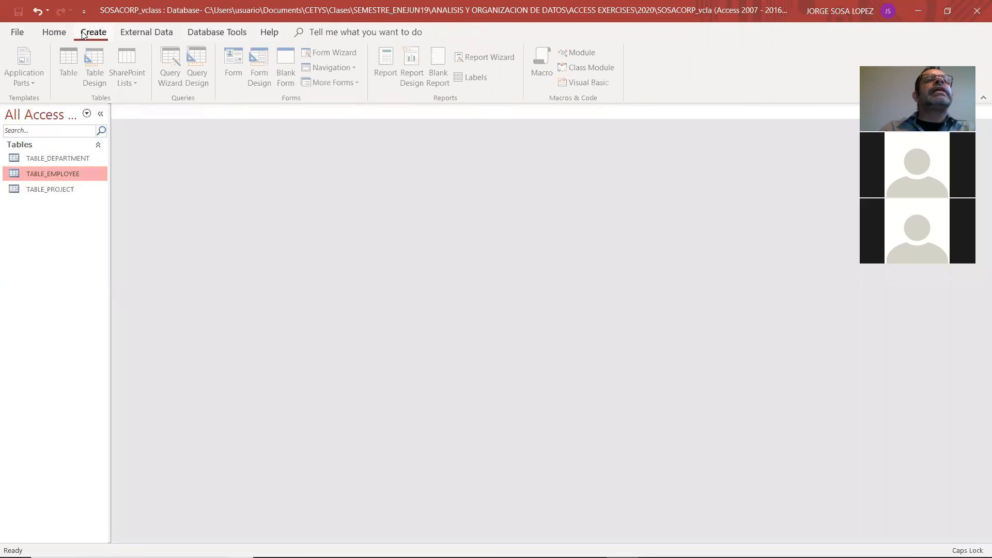
left_click(77, 64)
key("alt+Tab")
key("alt+Tab")
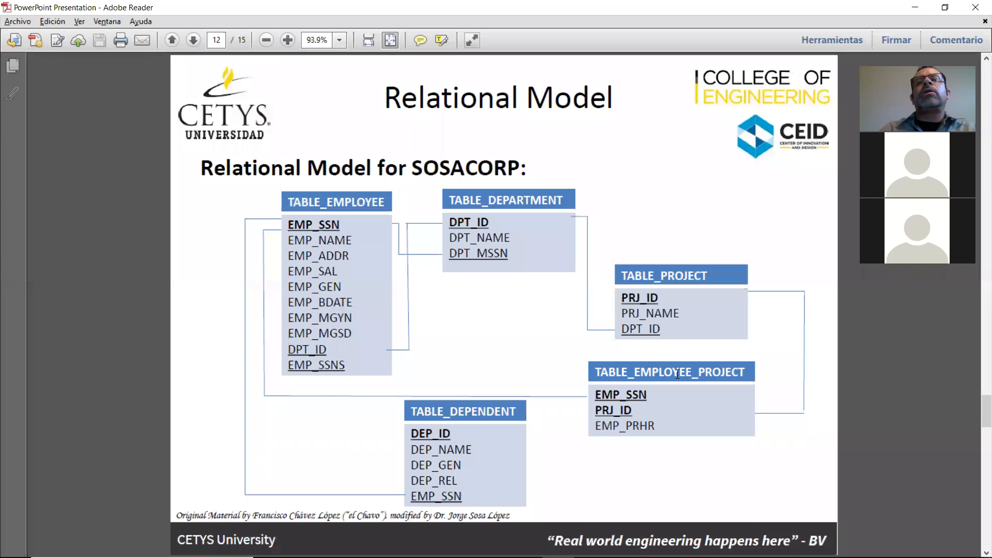
key("alt+Tab")
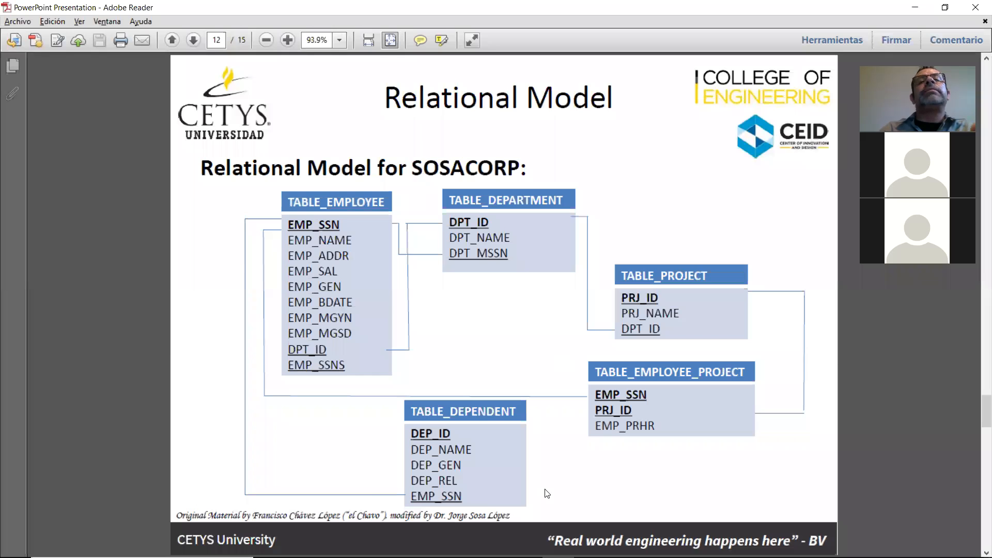
key("alt+Tab")
key("Tab")
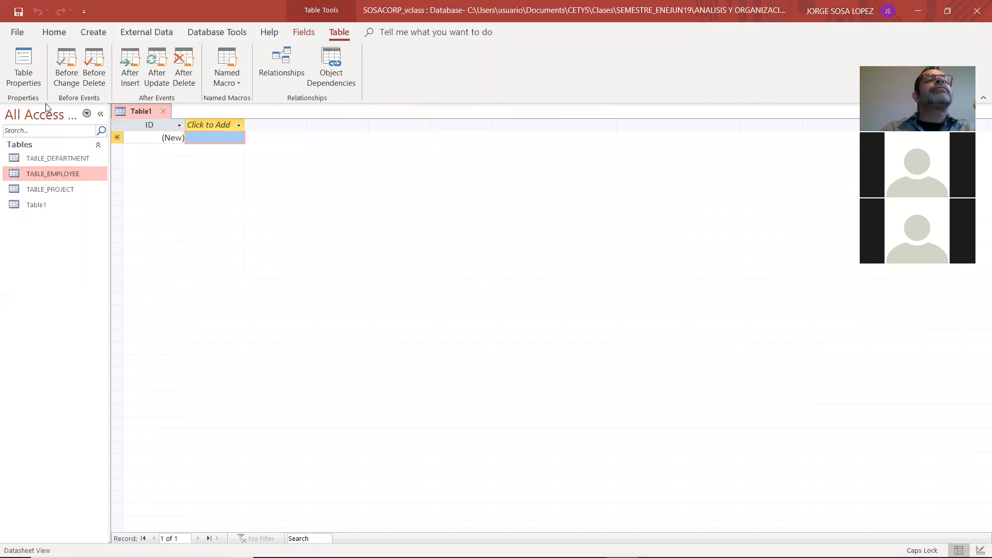
Switch the new table to Design View, saving it as TABLE_DEPENDENT
left_click(53, 35)
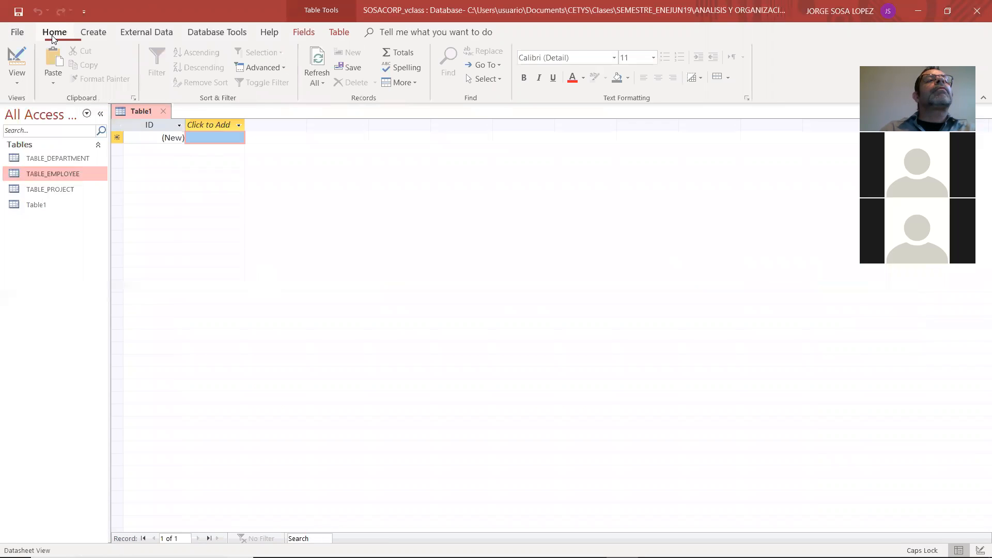
left_click(26, 76)
left_click(28, 135)
type("TABLE_DEP")
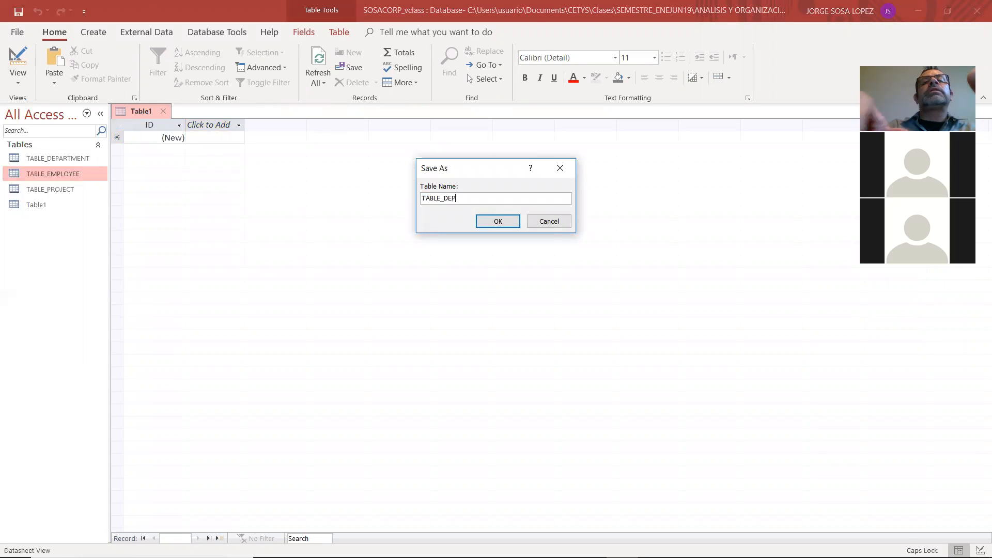
type("DNDENT")
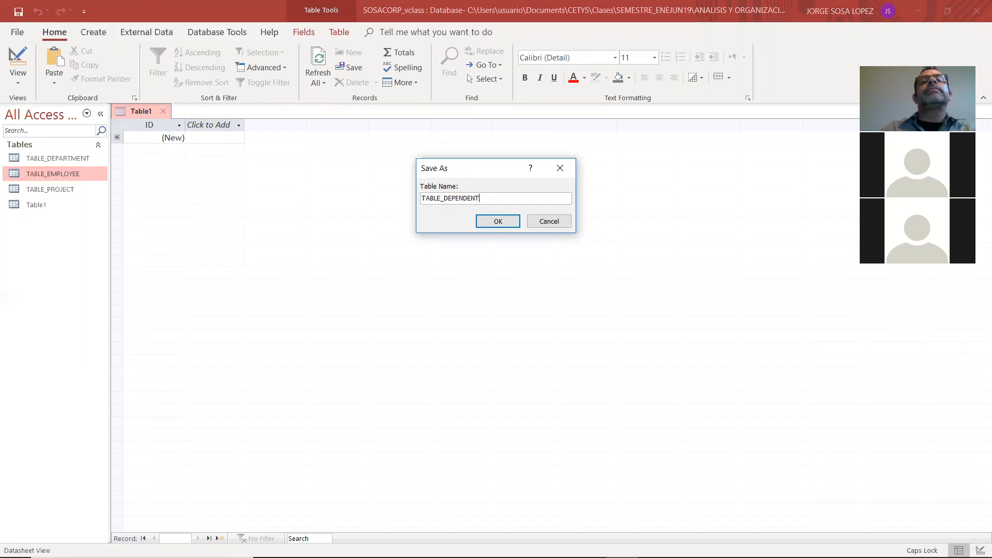
left_click(480, 224)
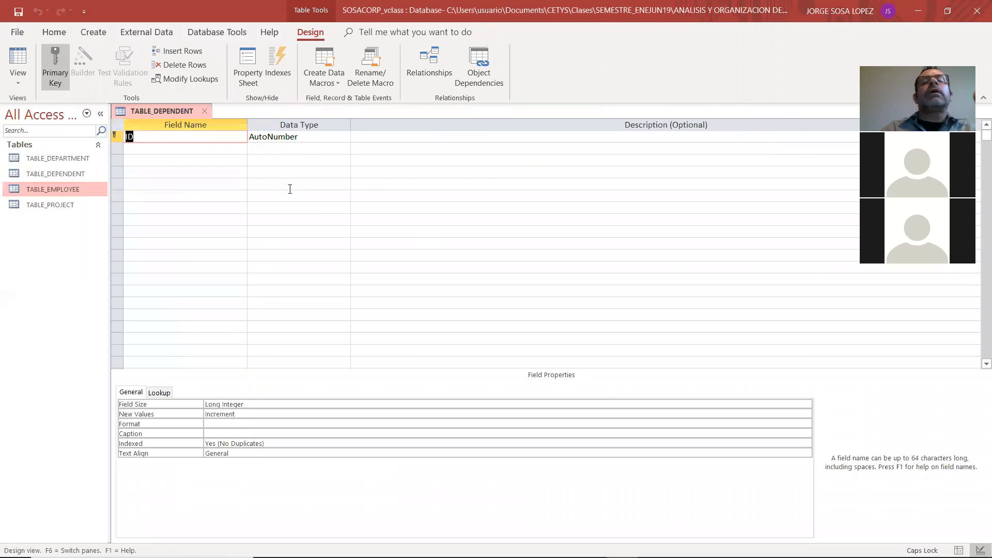
Check TABLE_DEPENDENT in the Adobe Reader model and rename the table's primary key field to DEP_ID
key("alt+Tab")
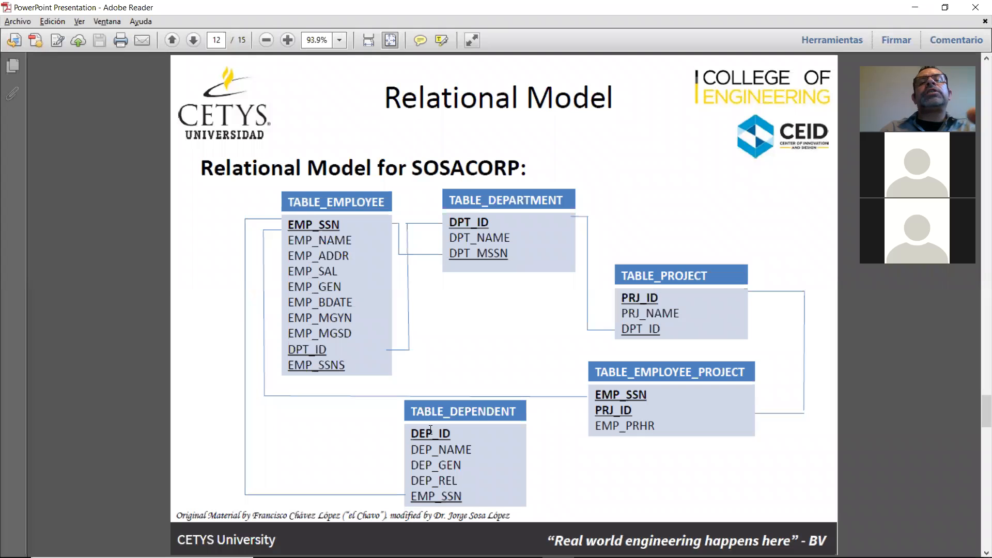
key("alt+Tab")
type("DEP_ID")
Keep AutoNumber as DEP_ID's data type and enter DEPENDENT ID as its description
key("Tab")
key("Tab")
type("DEPD")
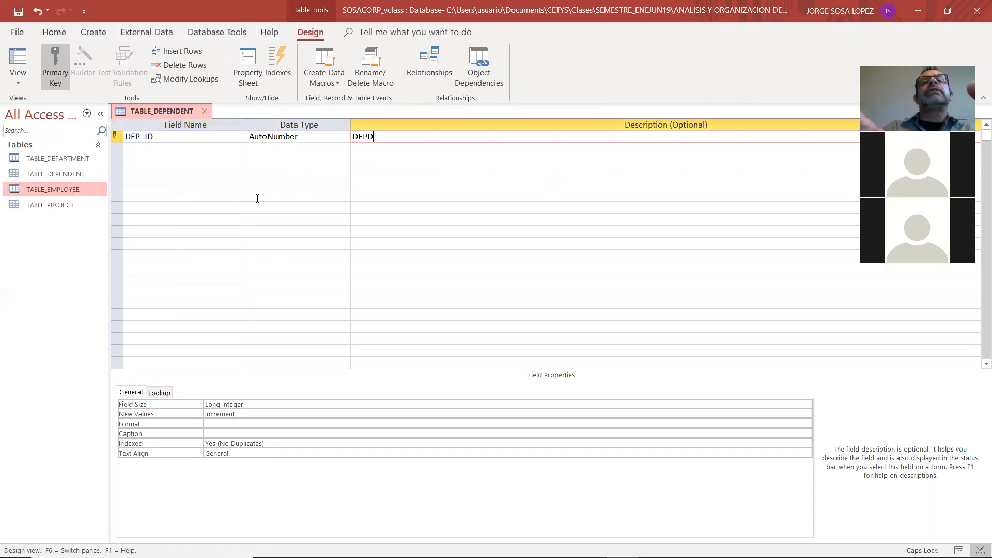
key("BackSpace")
type("ENDANT")
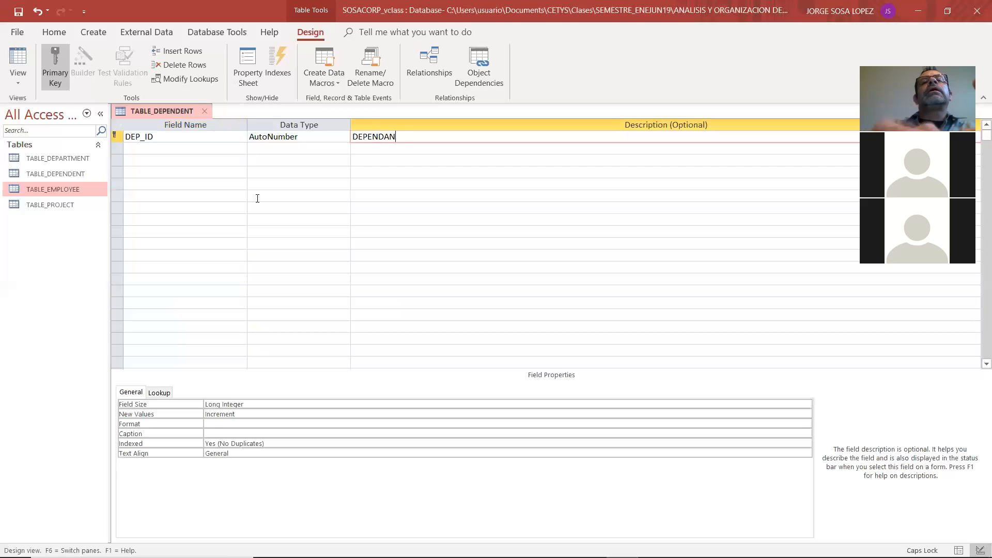
key("BackSpace")
key("BackSpace")
key("BackSpace")
type("ENT ID")
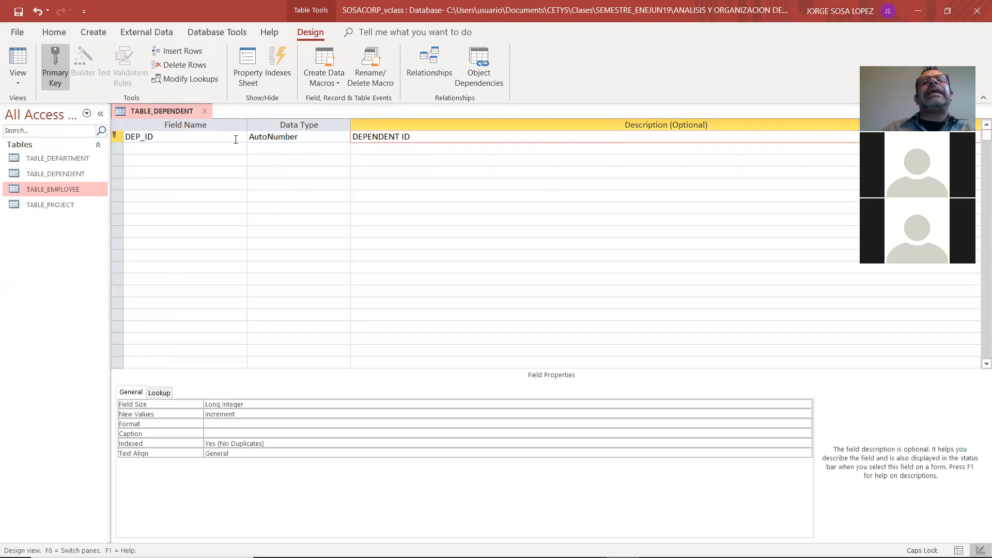
key("Return")
Following the Adobe Reader model, add a Short Text field named DEP_NAME with the description DEPENDENT NAME
key("alt+Tab")
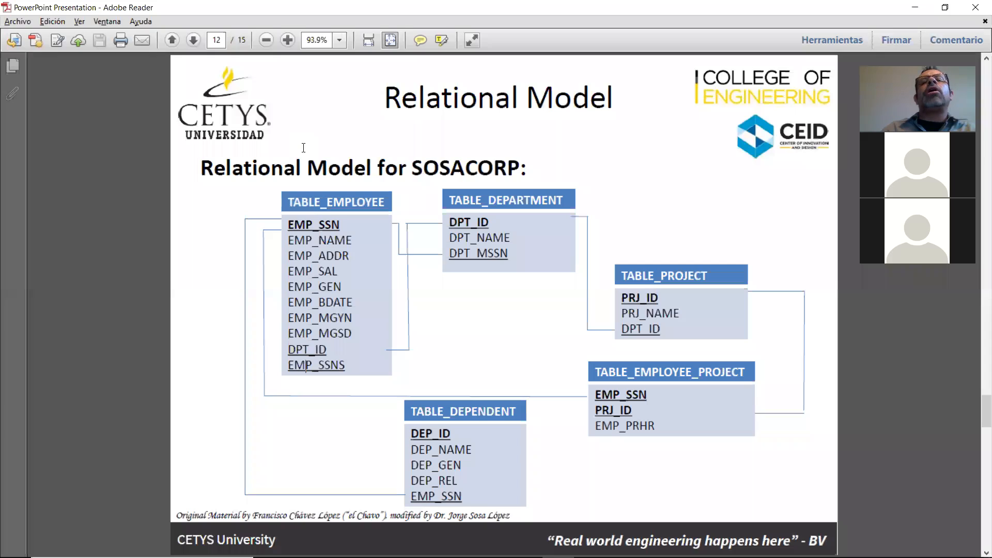
key("alt+Tab")
type("DEP_NAME")
key("Tab")
key("Tab")
type("DEPENDENT NAM")
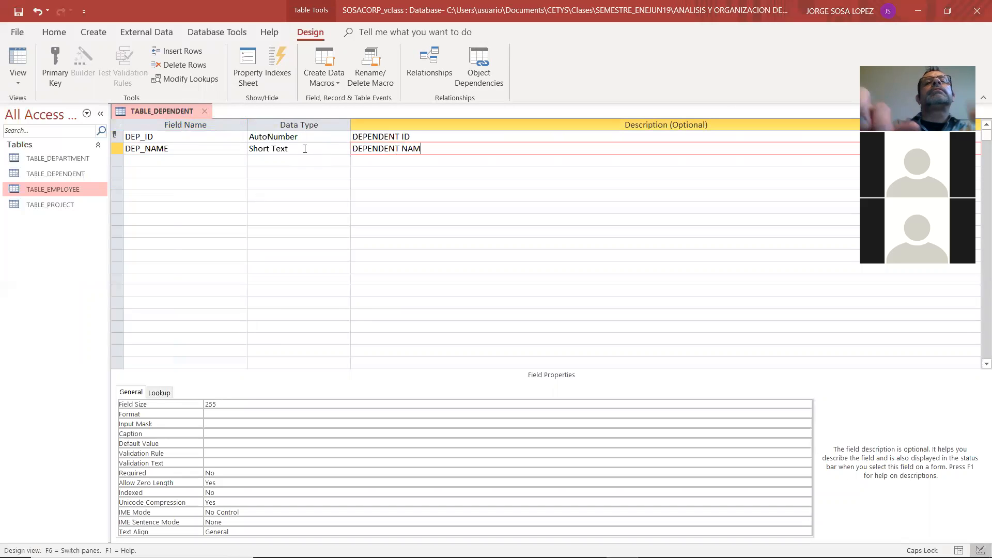
type("E")
key("Tab")
Check the next dependent fields in the Adobe Reader model and add a field named DEP_GEN
key("alt+Tab")
key("alt+Tab")
type("DEP_GEN")
key("Tab")
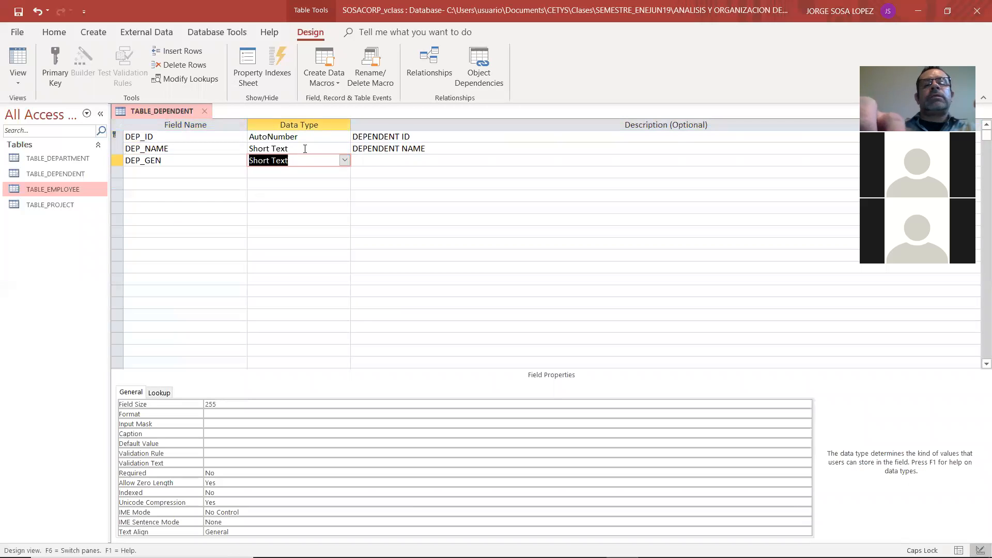
key("alt+Tab")
key("alt+Tab")
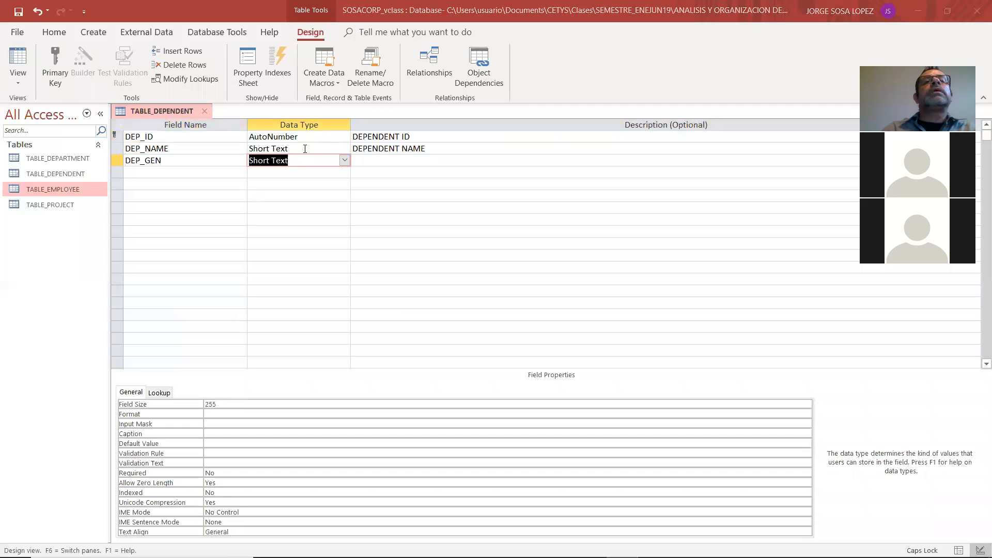
Start the Lookup Wizard for the DEP_GEN field's data type and choose to supply the values manually
left_click(344, 160)
left_click(317, 316)
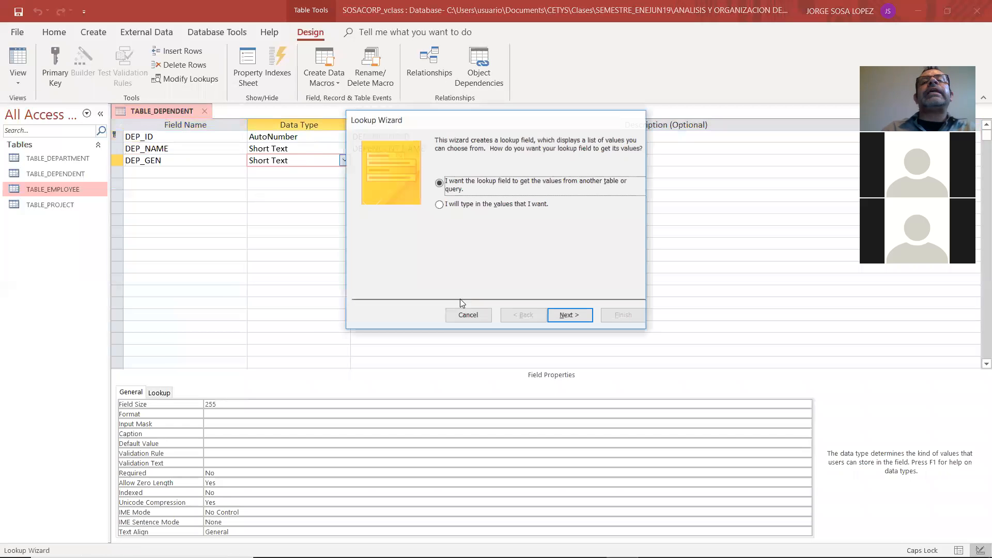
left_click(468, 204)
left_click(579, 315)
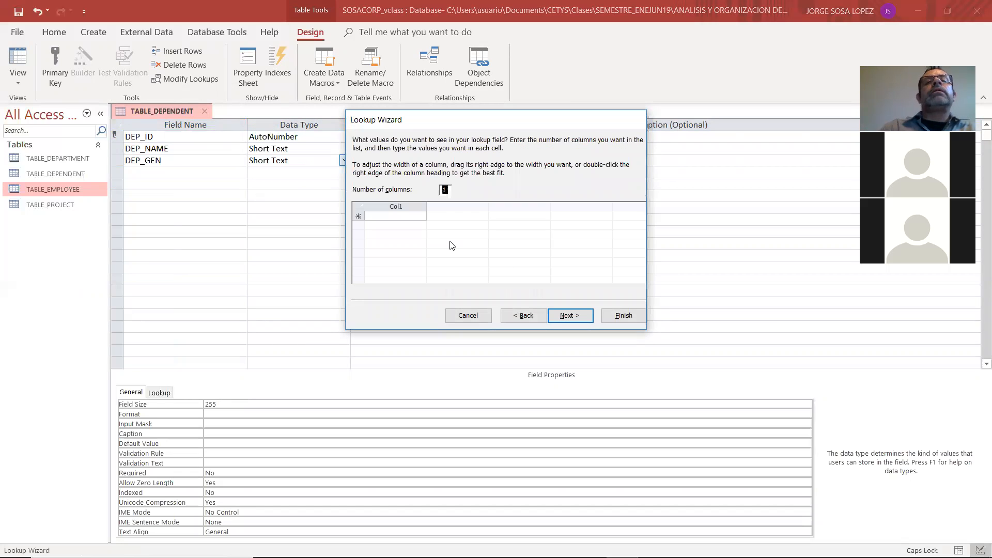
Enter MALE, FEMALE and OTHER as DEP_GEN's lookup values, limit entries to the list and finish the wizard
left_click(388, 216)
type("MALE")
key("Return")
type("FEMALE")
key("Return")
type("OTHER")
left_click(588, 315)
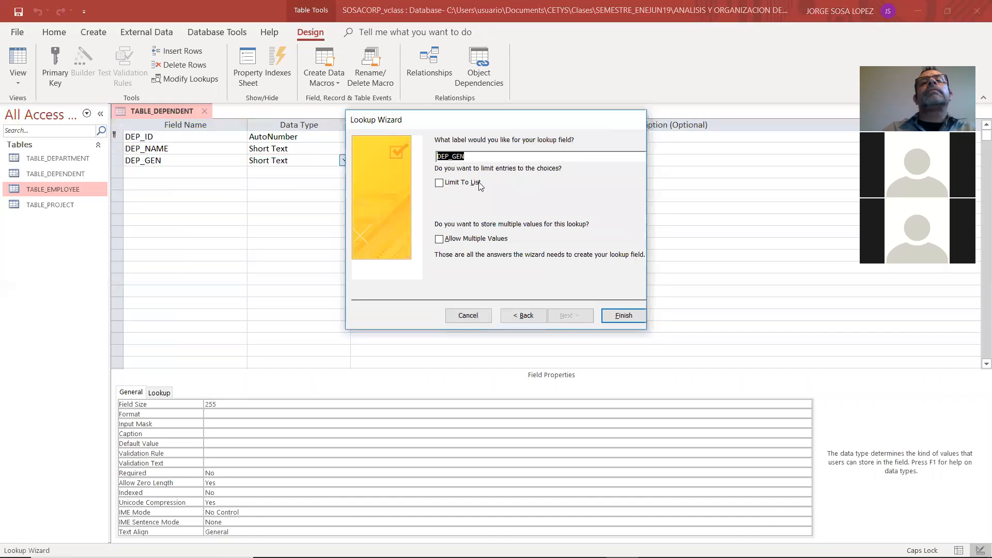
left_click(467, 182)
left_click(623, 314)
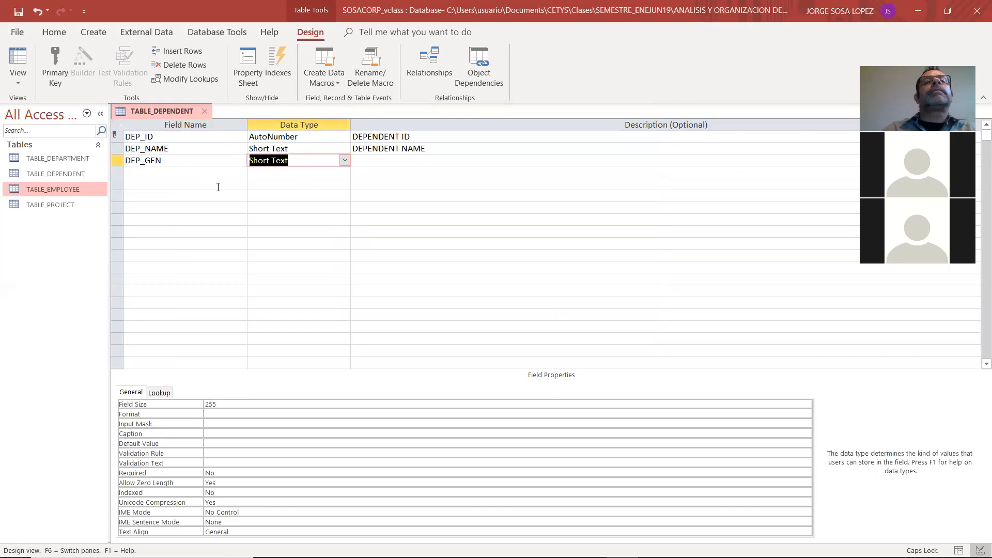
Give the DEP_GEN field the description DEPENDENT GENDER
left_click(378, 158)
type("DEPE")
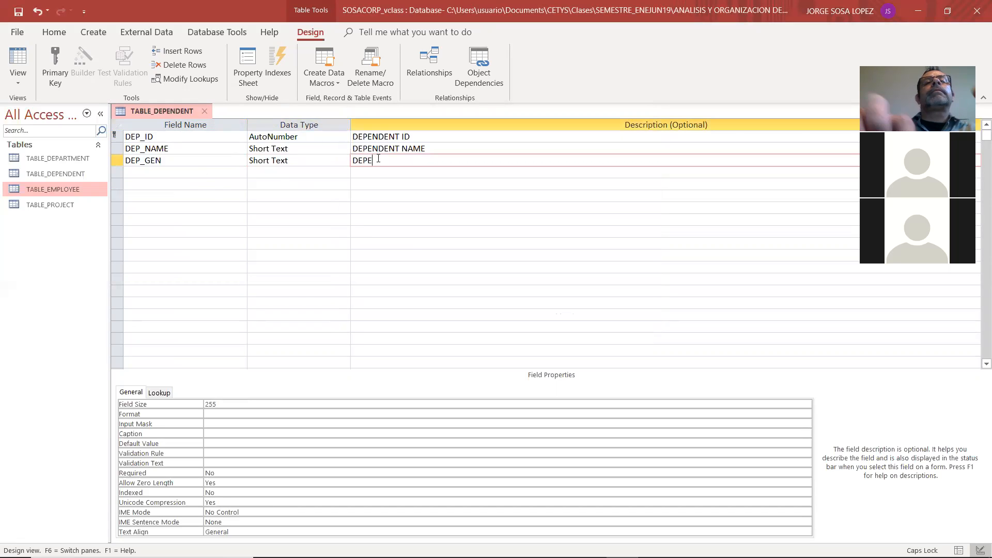
type("NDENT GENDER")
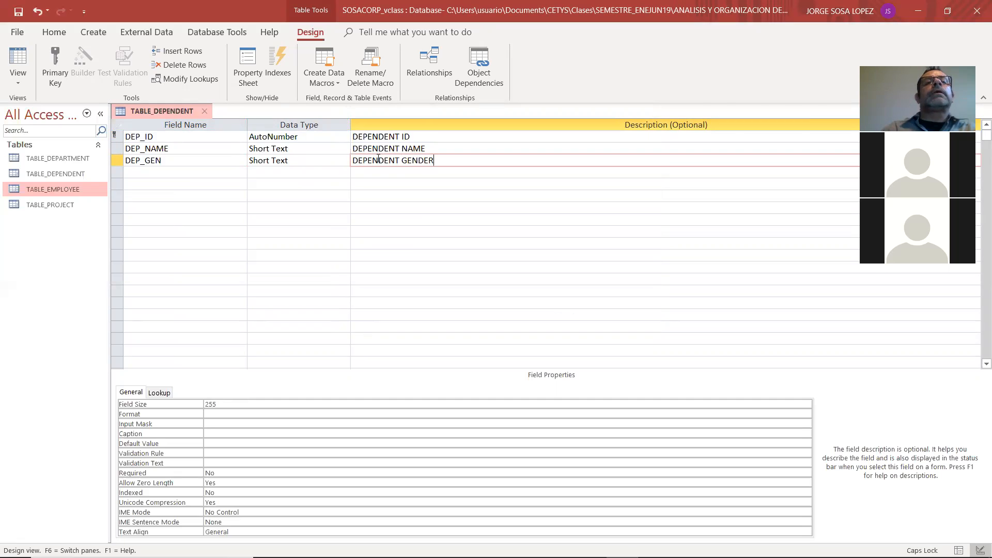
key("Return")
Check the next dependent field in the Adobe Reader model and add a field named DEP_REL in Access
key("alt+Tab")
key("alt+Tab")
type("DEP_REL")
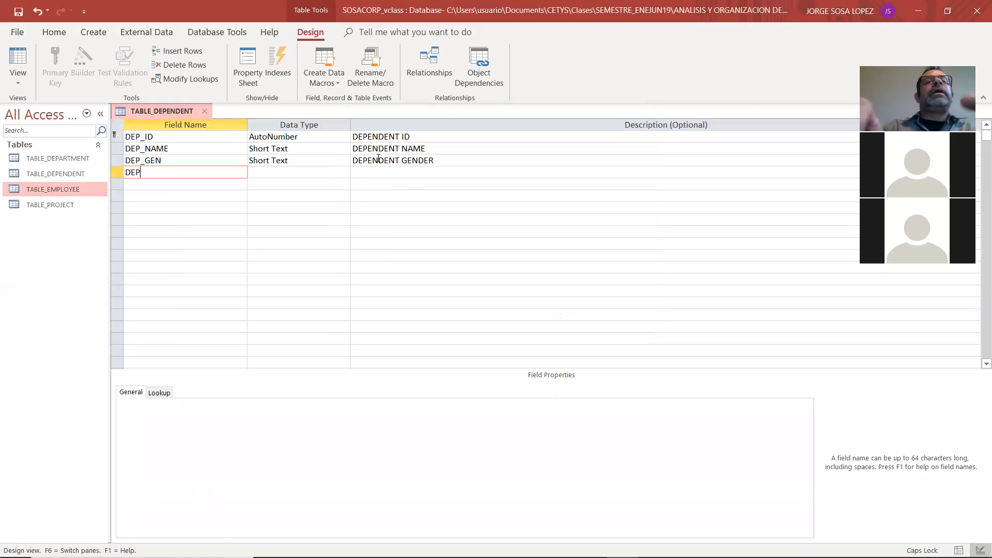
key("Return")
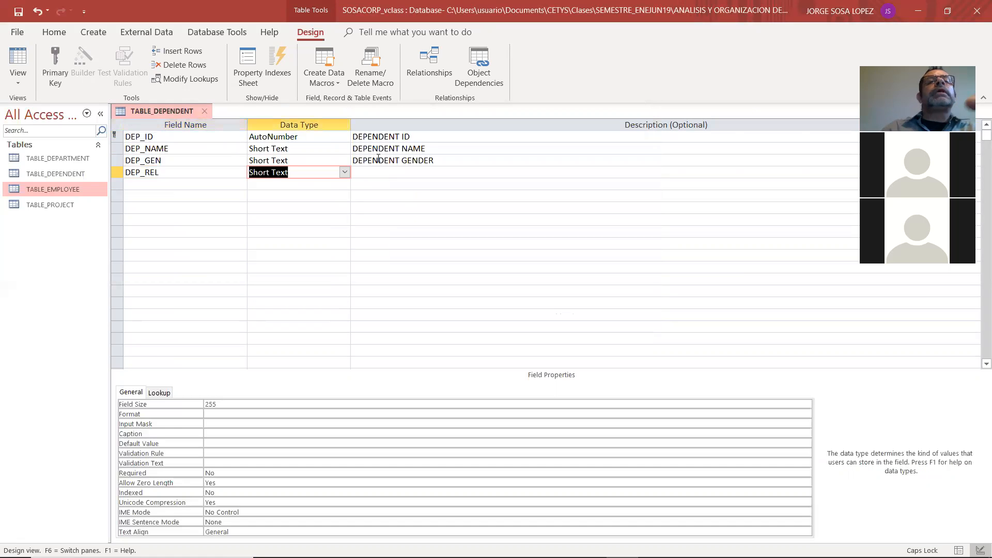
Start the Lookup Wizard for the DEP_REL field's data type and choose to supply the values manually
left_click(344, 172)
left_click(299, 327)
left_click(467, 205)
left_click(563, 311)
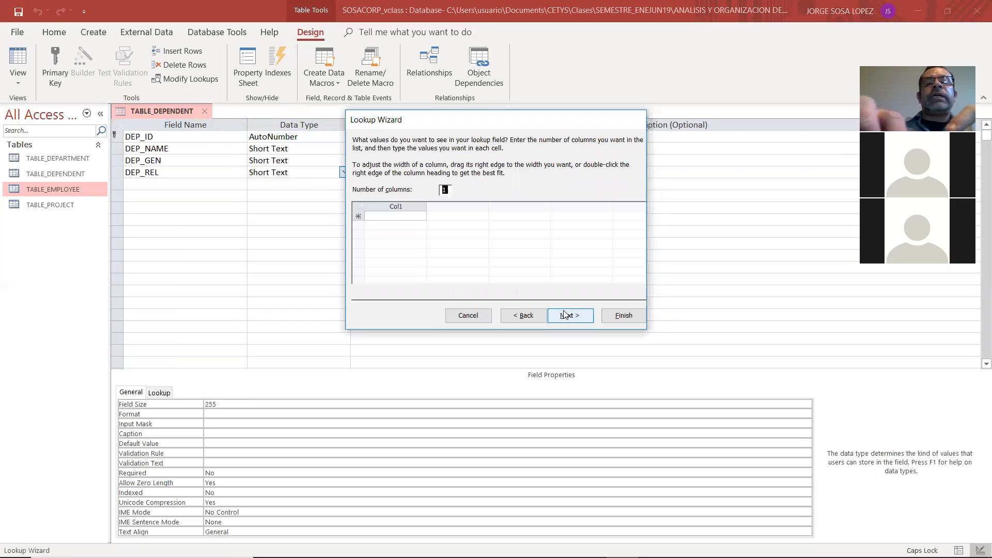
Enter CHILD, SPOUSE and OTHER as DEP_REL's lookup values, limit entries to the list and finish the wizard
left_click(419, 215)
type("CHILD")
key("Return")
type("S")
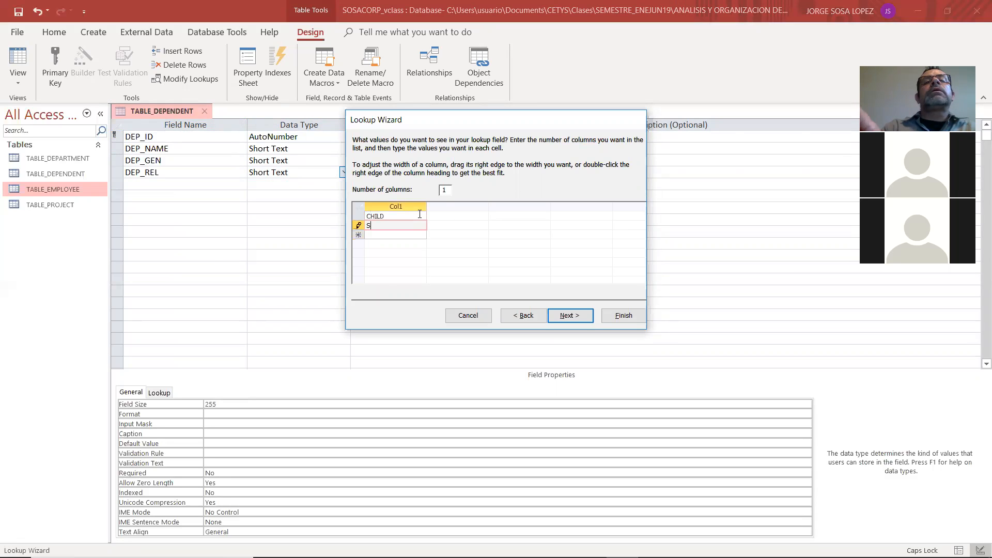
type("POOU")
key("BackSpace")
key("BackSpace")
type("USE")
key("Return")
type("OTHER")
left_click(575, 316)
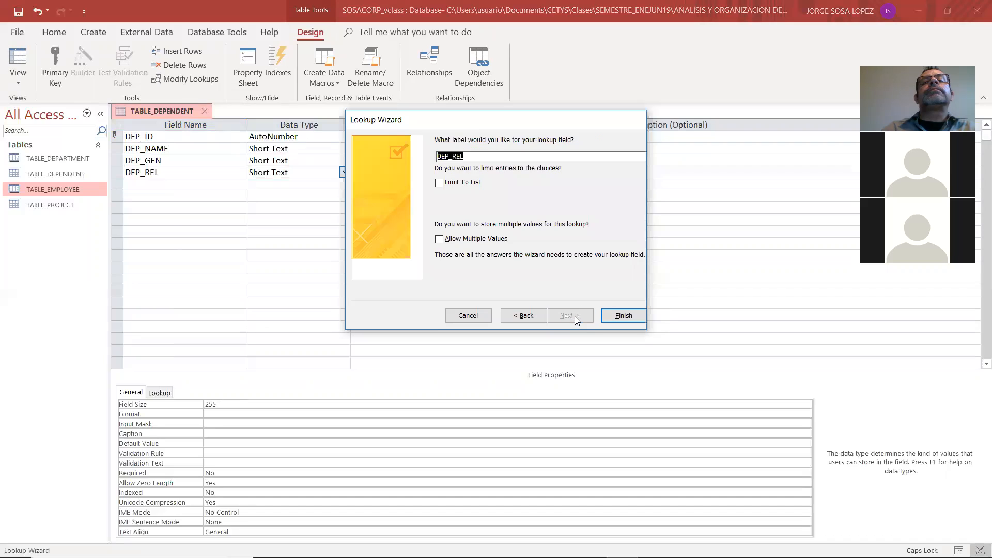
left_click(477, 188)
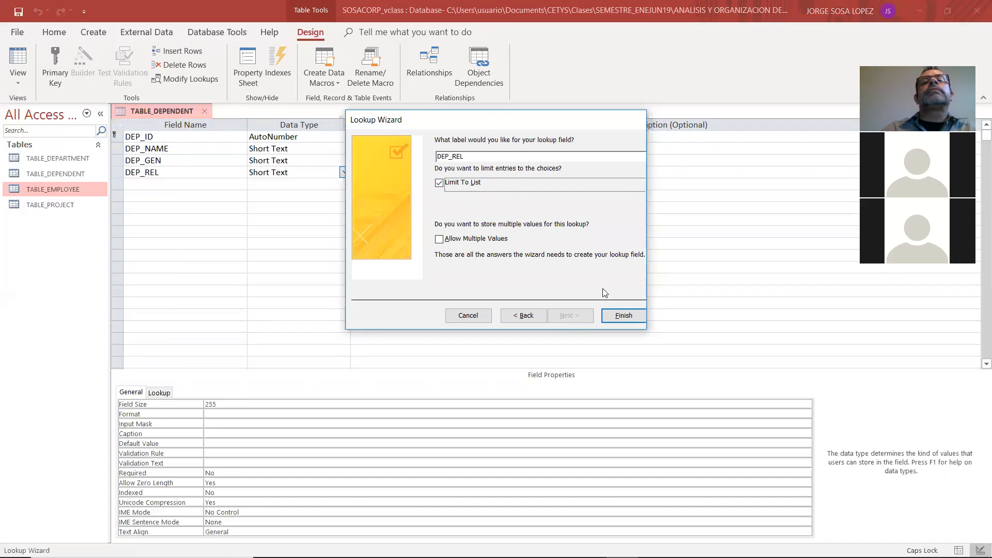
left_click(623, 315)
Give the DEP_REL field the description DEPENDENT RELATIONASHIP
key("Tab")
type("DEPEN")
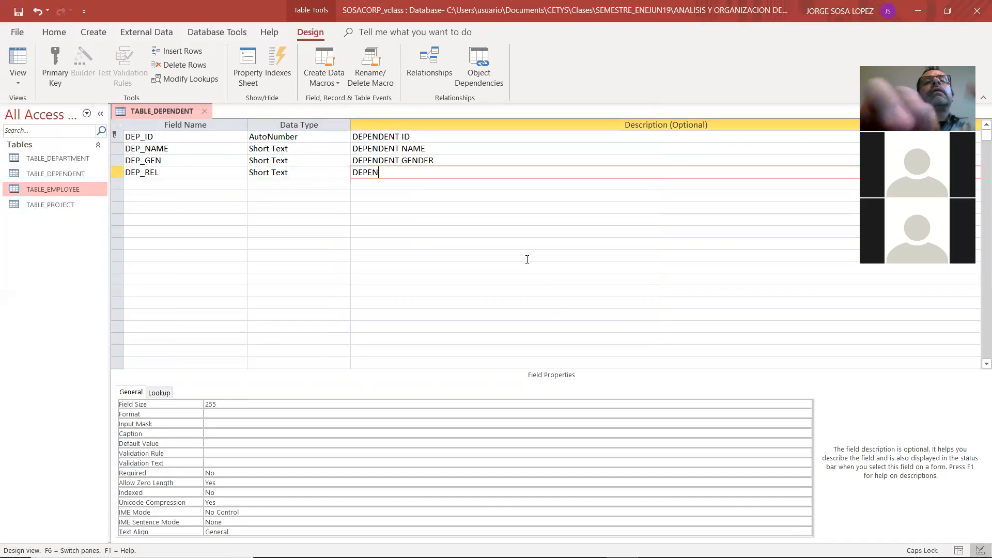
type("DENT RELATIONASHIP")
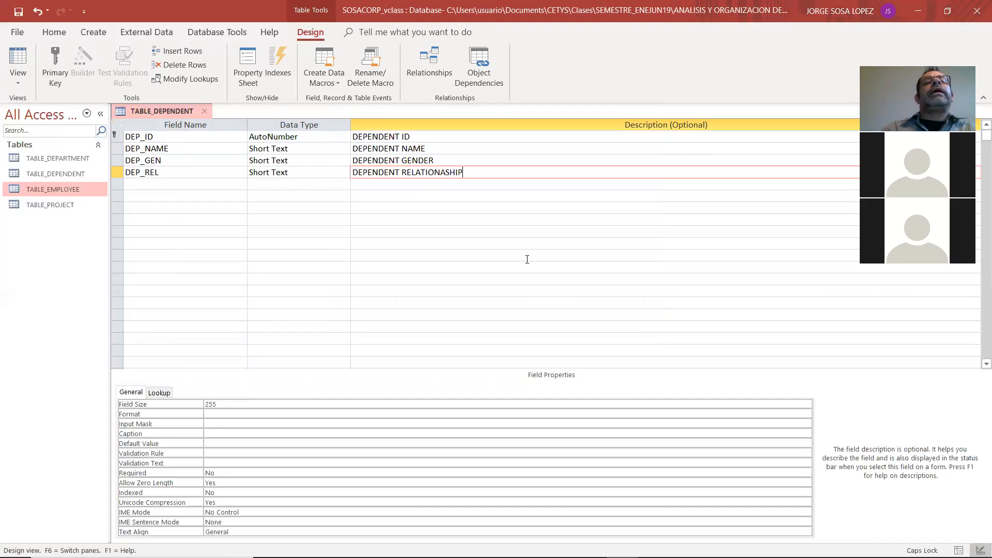
key("Tab")
Check the last dependent field in the Adobe Reader model and add a Number field named EMP_SSSN in Access
key("alt+Tab")
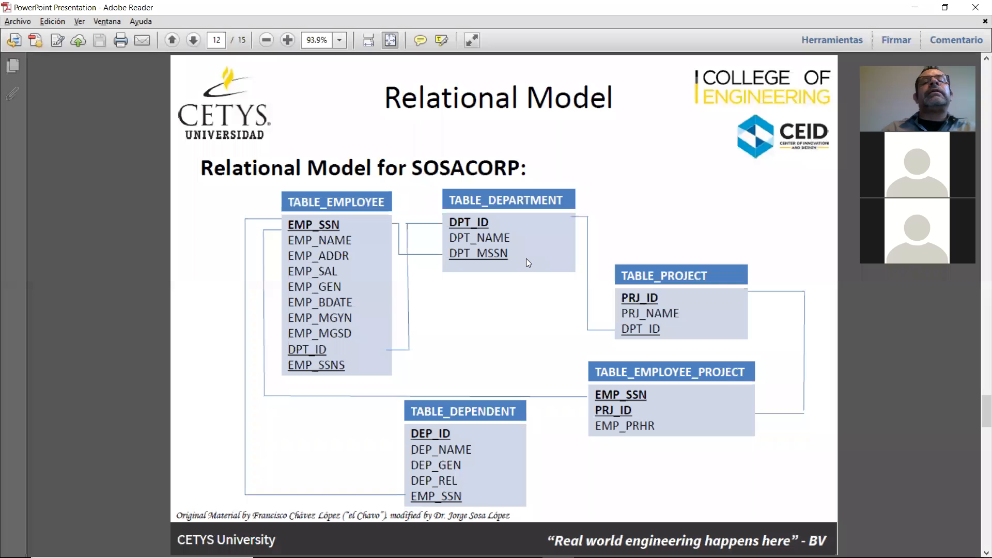
key("alt+Tab")
type("EMP_S")
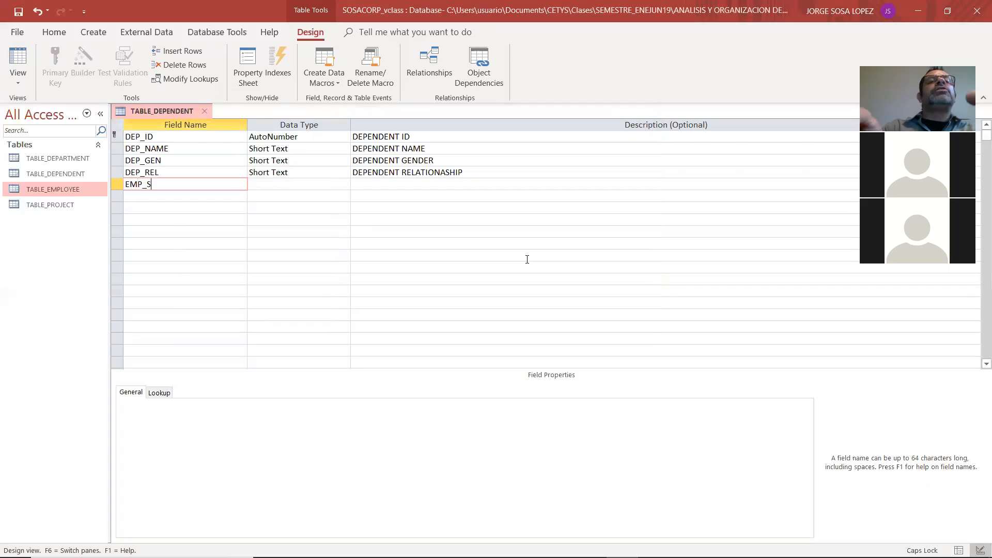
type("SSN")
key("Tab")
type("Number")
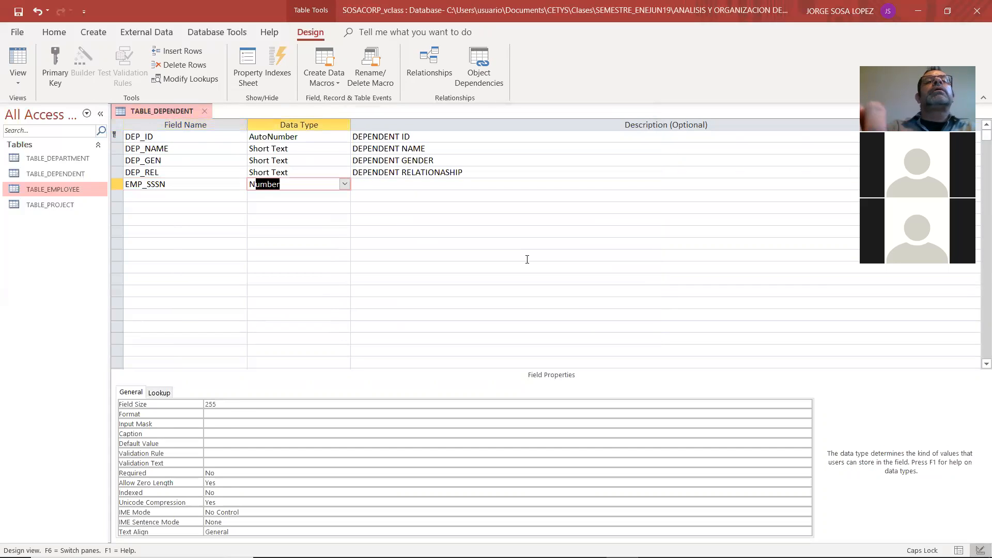
Describe the EMP_SSSN field as EMPLOYEE SOCIAL SECURITY NUMBER and close TABLE_DEPENDENT, saving its design changes
key("Tab")
type("EMPLOYE")
type("E SOCIAL SE")
type("CUIRT")
key("BackSpace")
key("BackSpace")
key("BackSpace")
type("RIT")
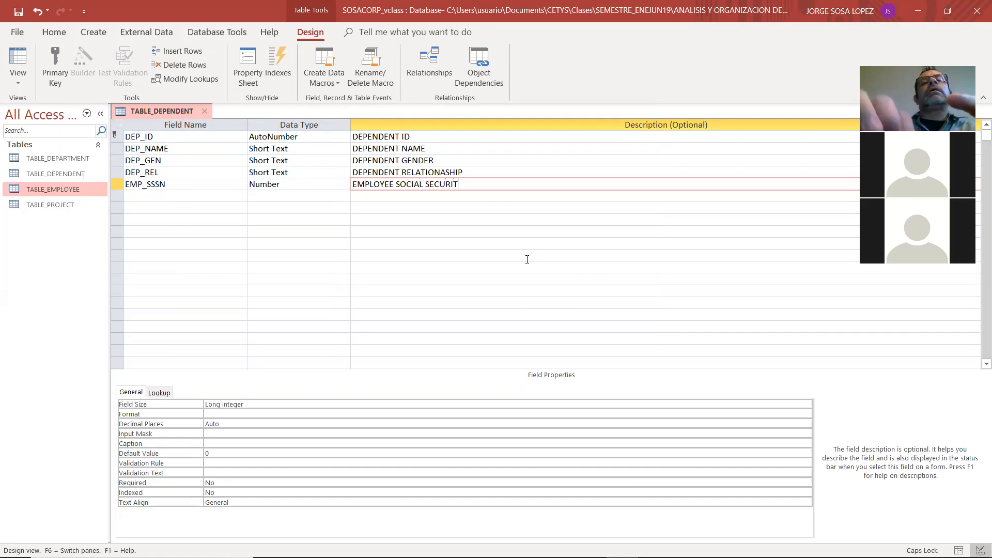
type("Y NUMBER")
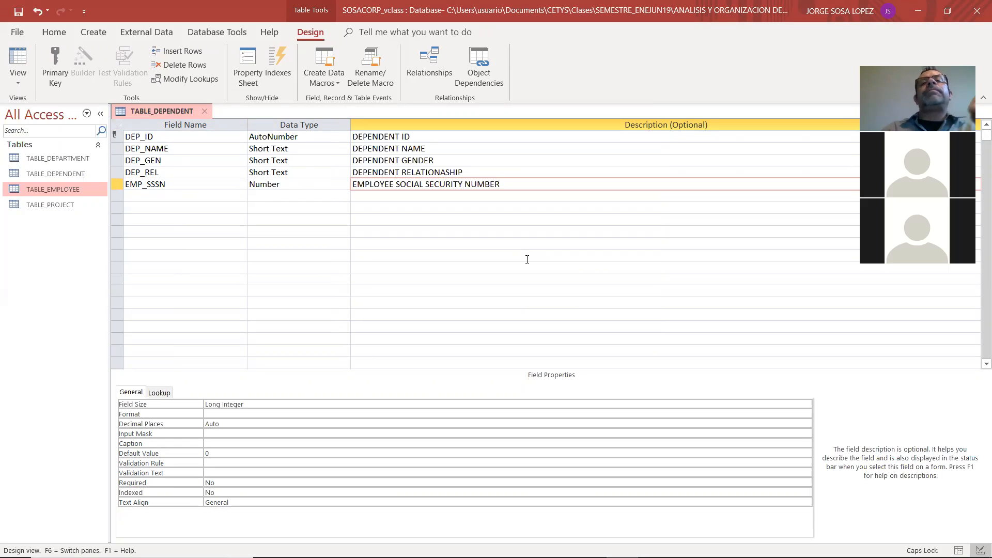
left_click(204, 111)
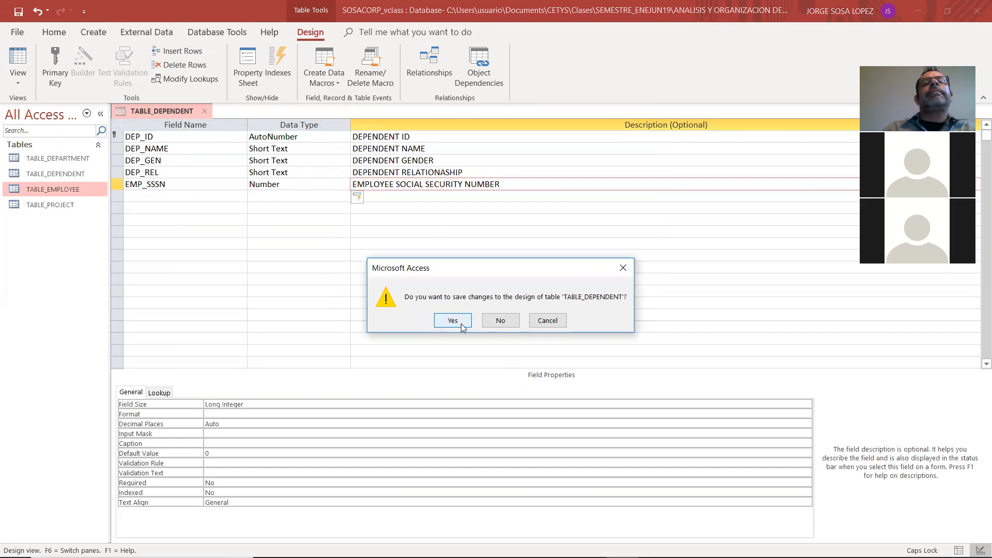
left_click(452, 320)
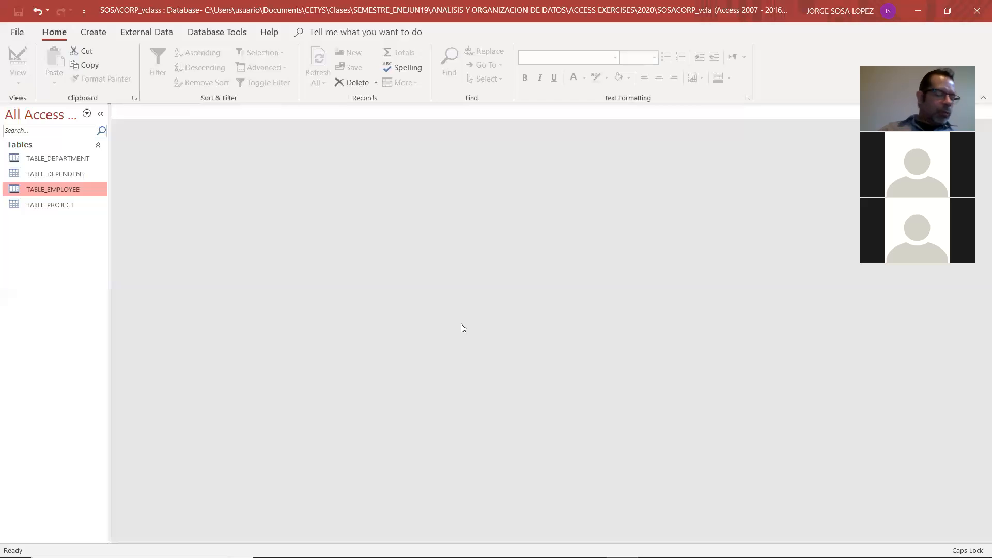